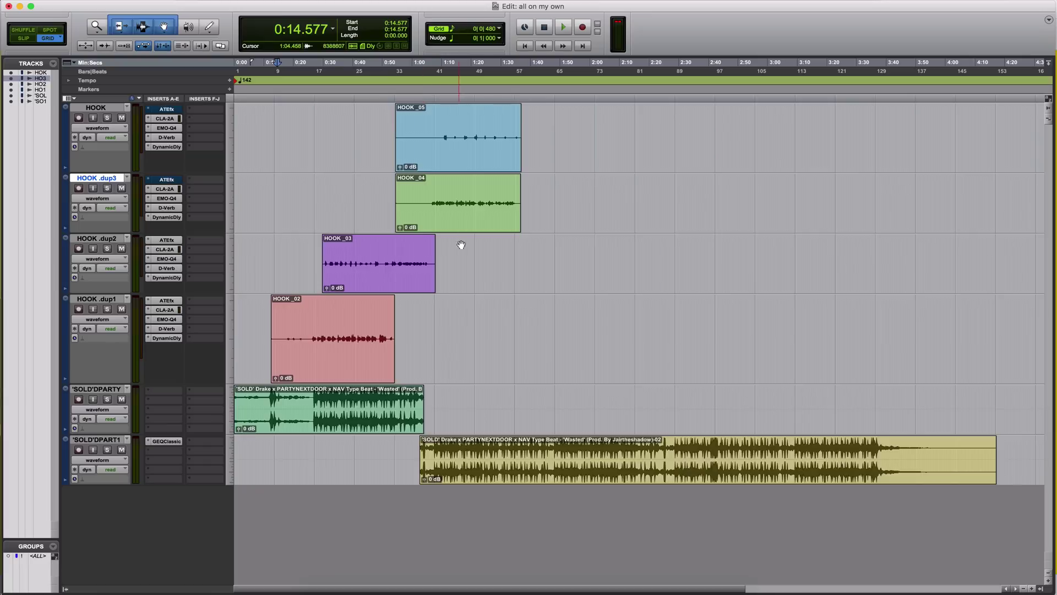
Switch to Google Chrome and load youtube.com in the tab holding the cultural competency training video.
{"action": "mouse_move", "coordinate": [325, 592]}
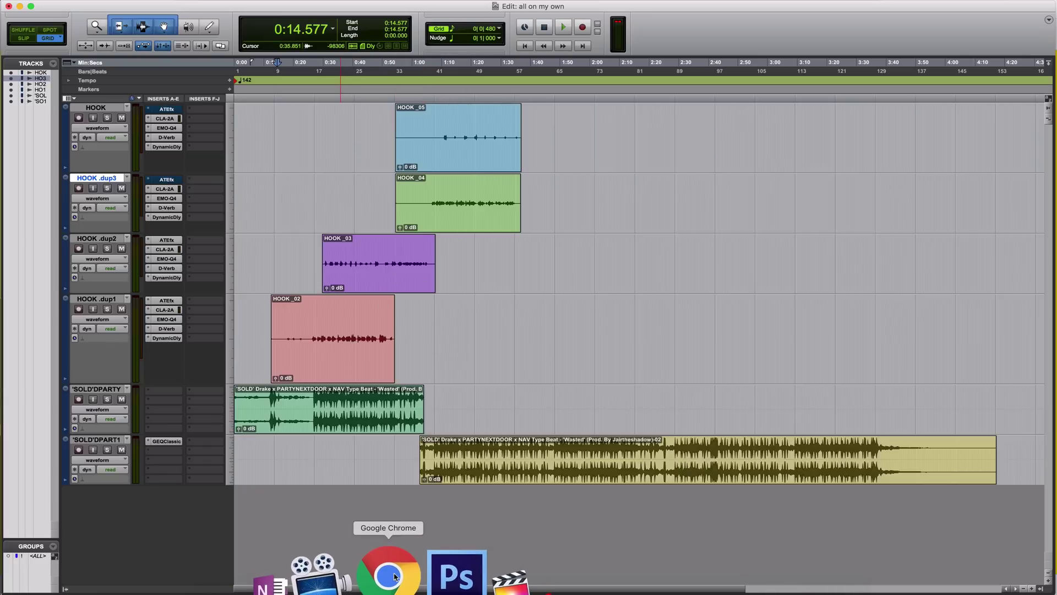
{"action": "left_click", "coordinate": [395, 576]}
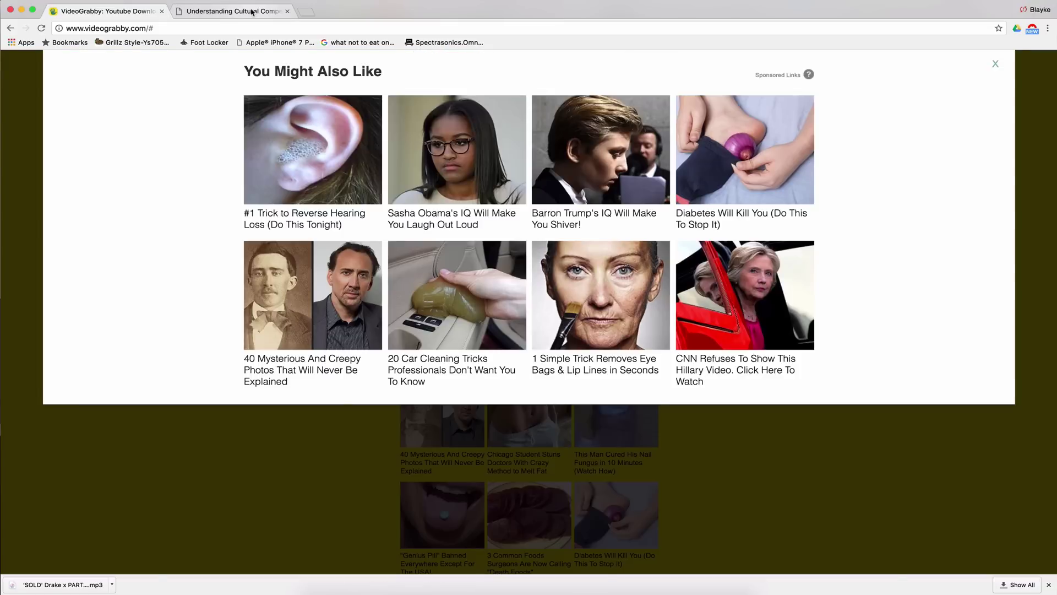
{"action": "left_click", "coordinate": [250, 12]}
{"action": "left_click", "coordinate": [247, 28]}
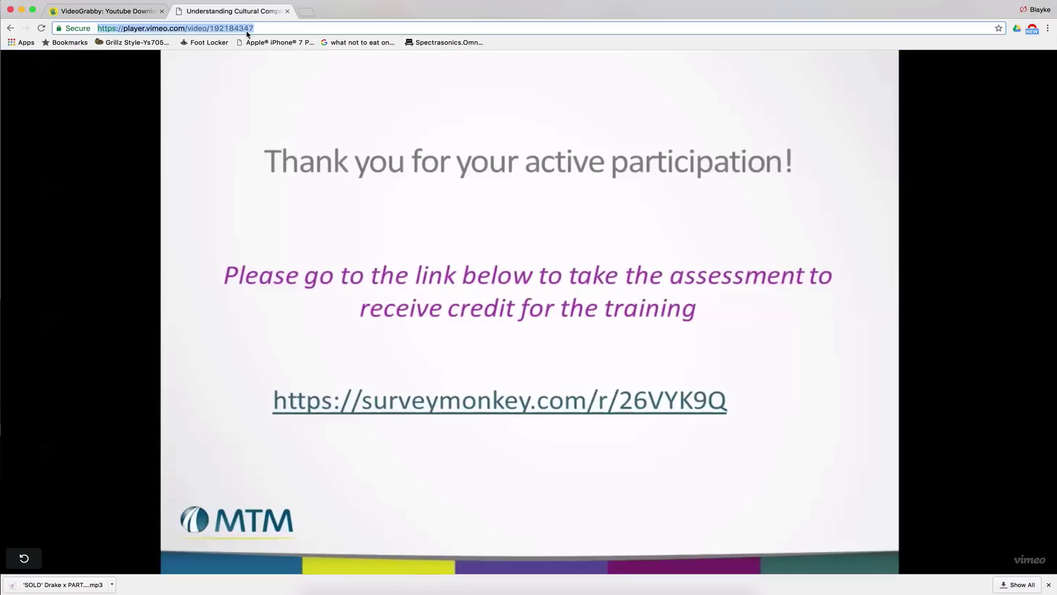
{"action": "type", "text": "youtube.com"}
{"action": "key", "text": "Return"}
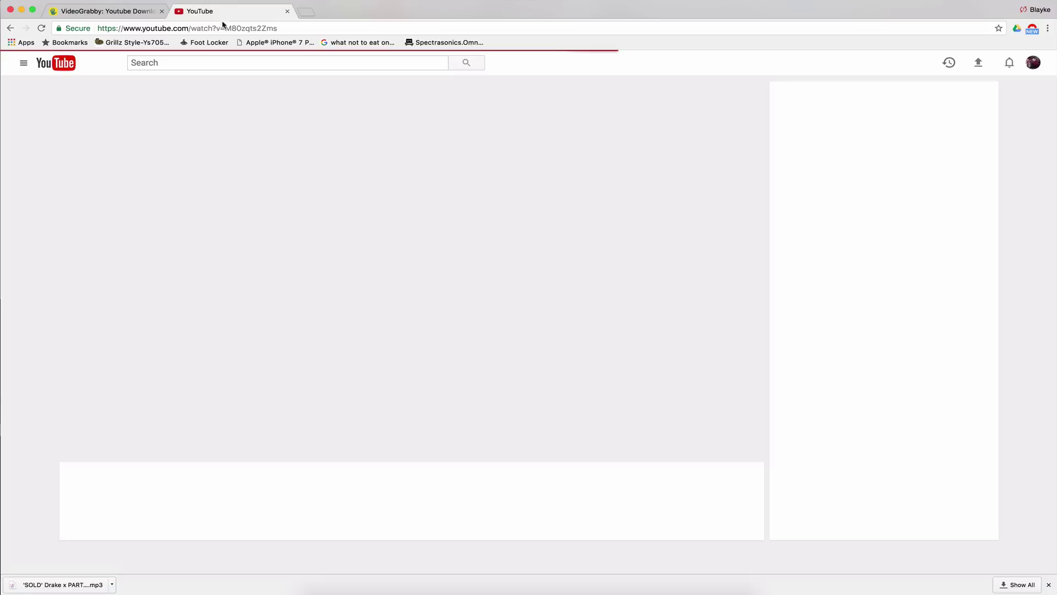
Copy the link of the YouTube video "25mm and 35mm CCTV Prime Lens Test" and close its tab.
{"action": "left_click", "coordinate": [225, 26]}
{"action": "right_click", "coordinate": [224, 25]}
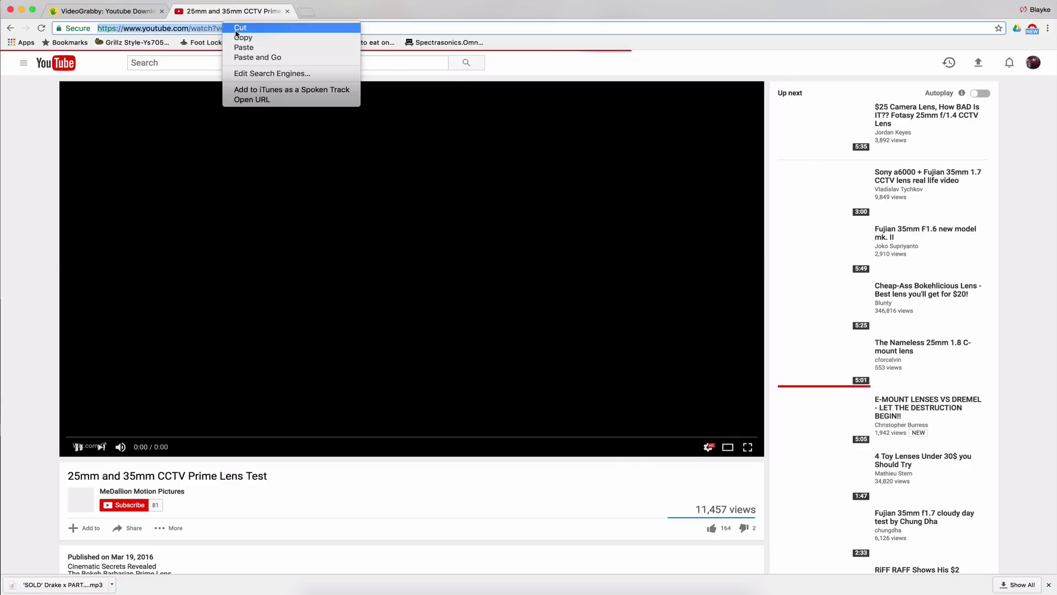
{"action": "left_click", "coordinate": [240, 37]}
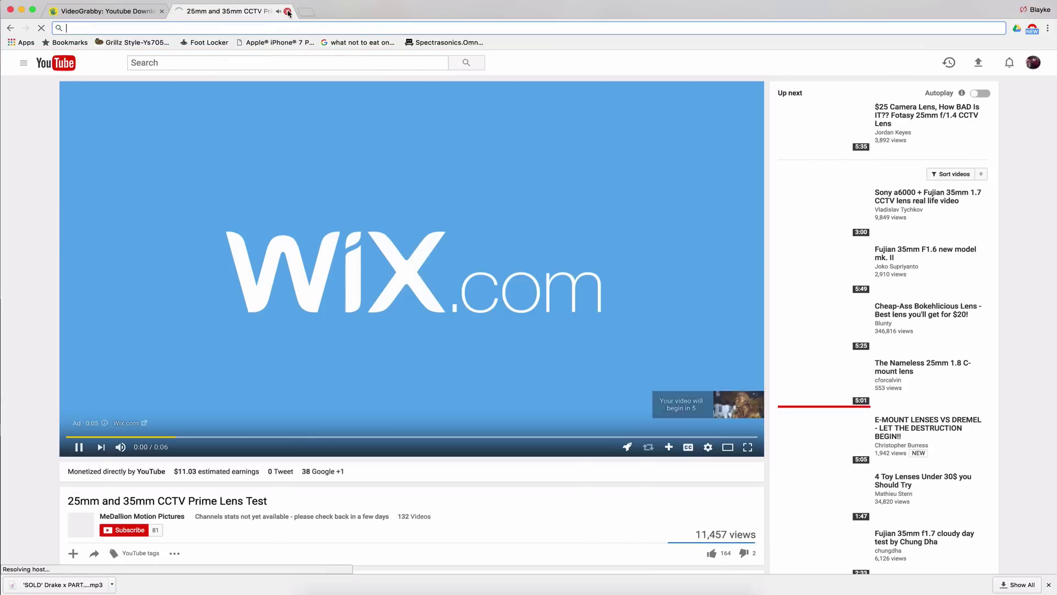
{"action": "left_click", "coordinate": [287, 11]}
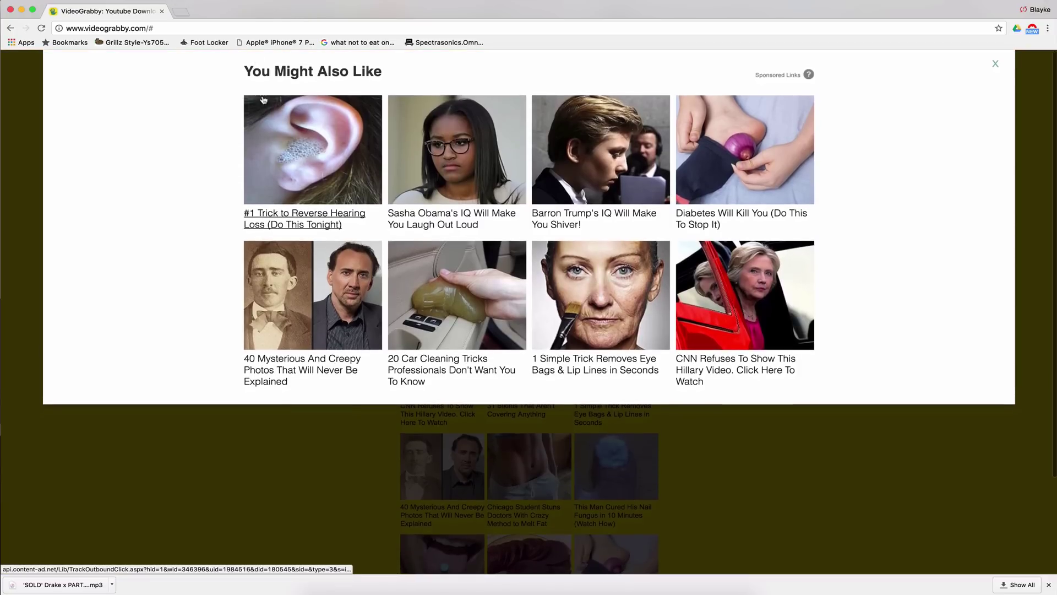
Dismiss the sponsored overlay on VideoGrabby and record the copied YouTube link as an MP3.
{"action": "left_click", "coordinate": [995, 64]}
{"action": "left_click", "coordinate": [574, 246]}
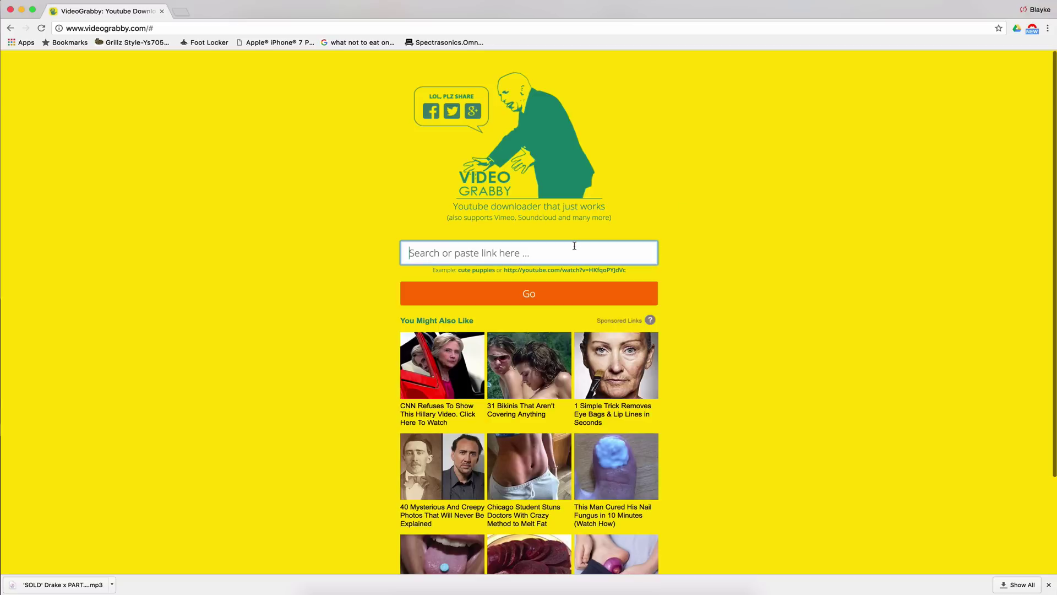
{"action": "key", "text": "super+v"}
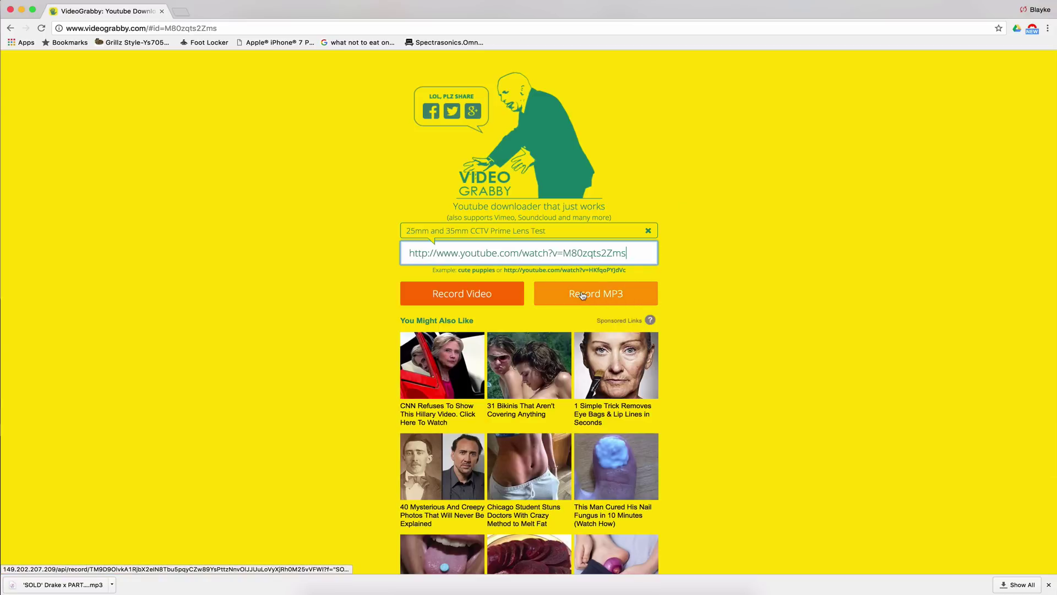
{"action": "left_click", "coordinate": [582, 295]}
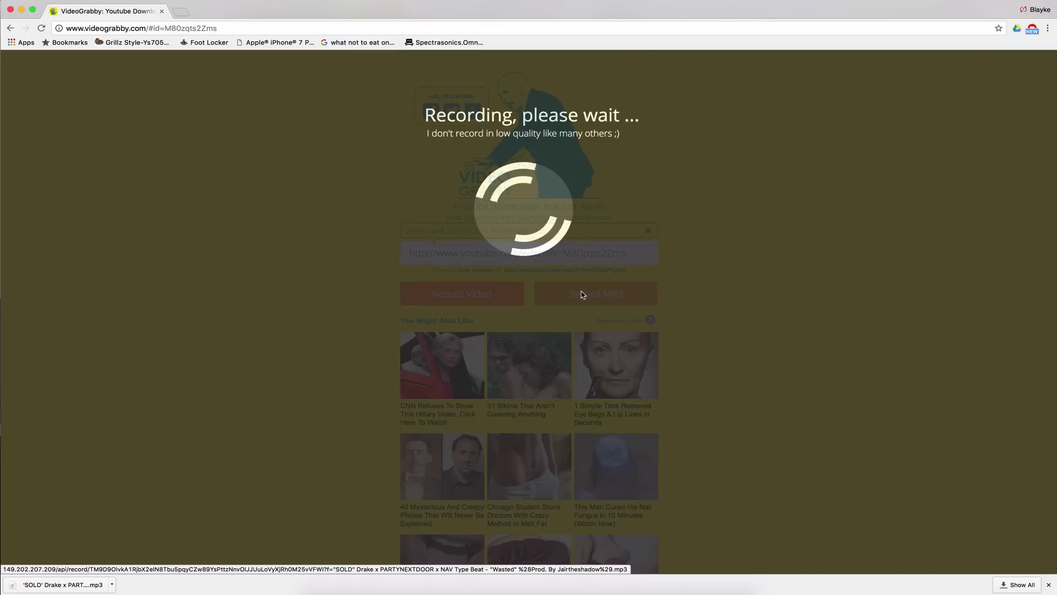
Move the Chrome window aside to uncover the Pro Tools session and close the browser window.
{"action": "left_click_drag", "start_coordinate": [514, 9], "coordinate": [784, 10]}
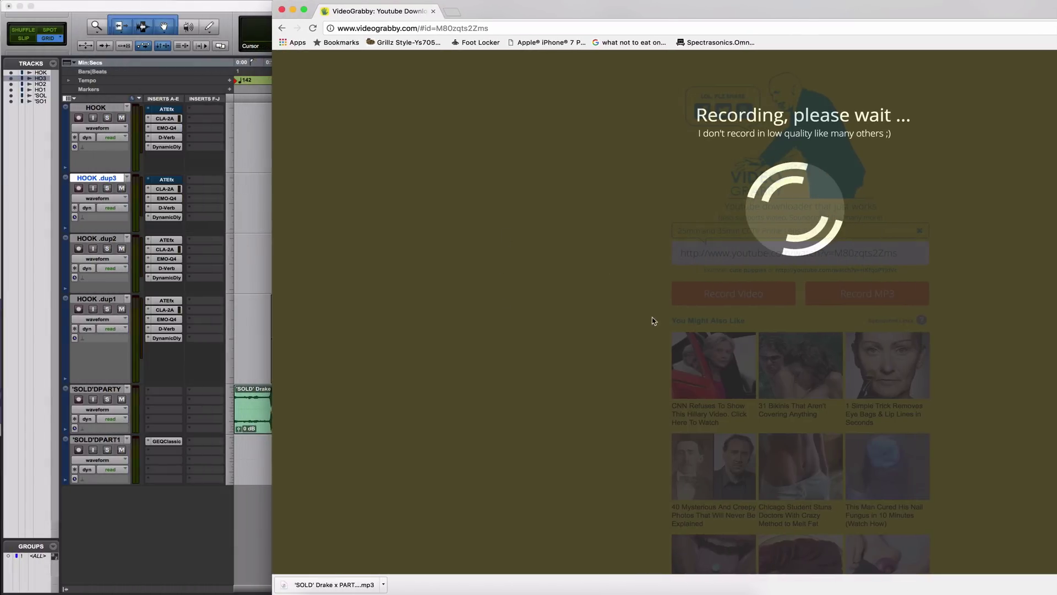
{"action": "left_click_drag", "start_coordinate": [788, 9], "coordinate": [964, 10]}
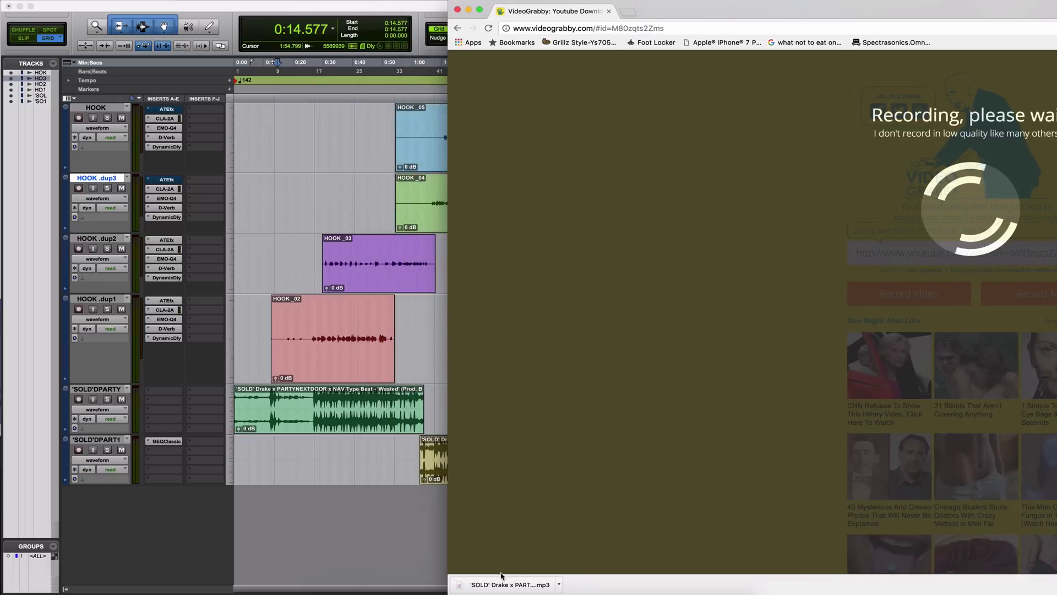
{"action": "left_click", "coordinate": [458, 11]}
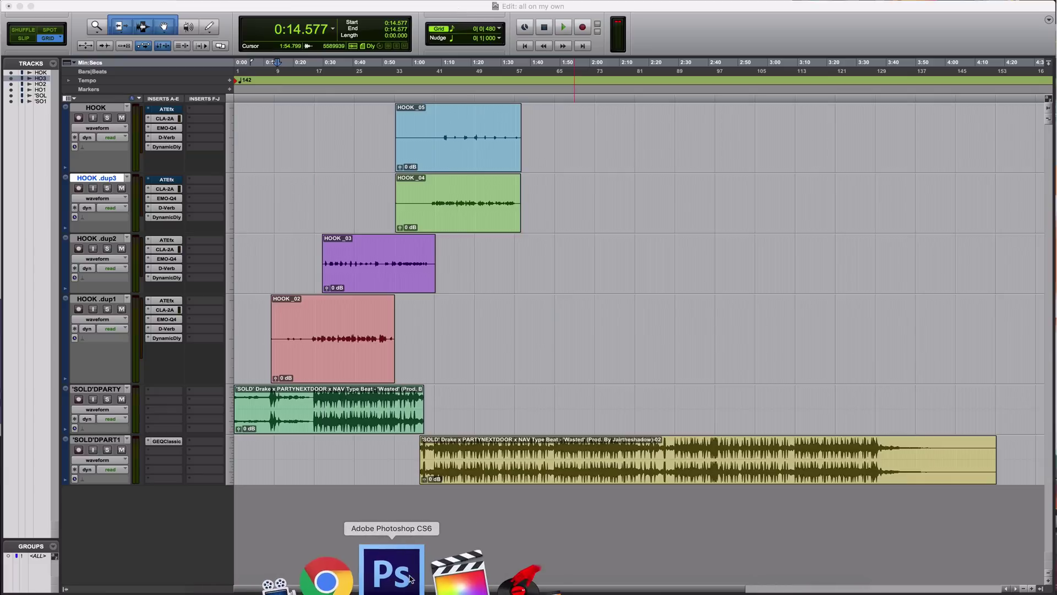
Switch to Virtual DJ, load the 'SOLD' Drake x PARTYNEXTDOOR MP3 from Downloads onto the first deck, and move the window clear of the tempo ruler.
{"action": "left_click", "coordinate": [433, 573]}
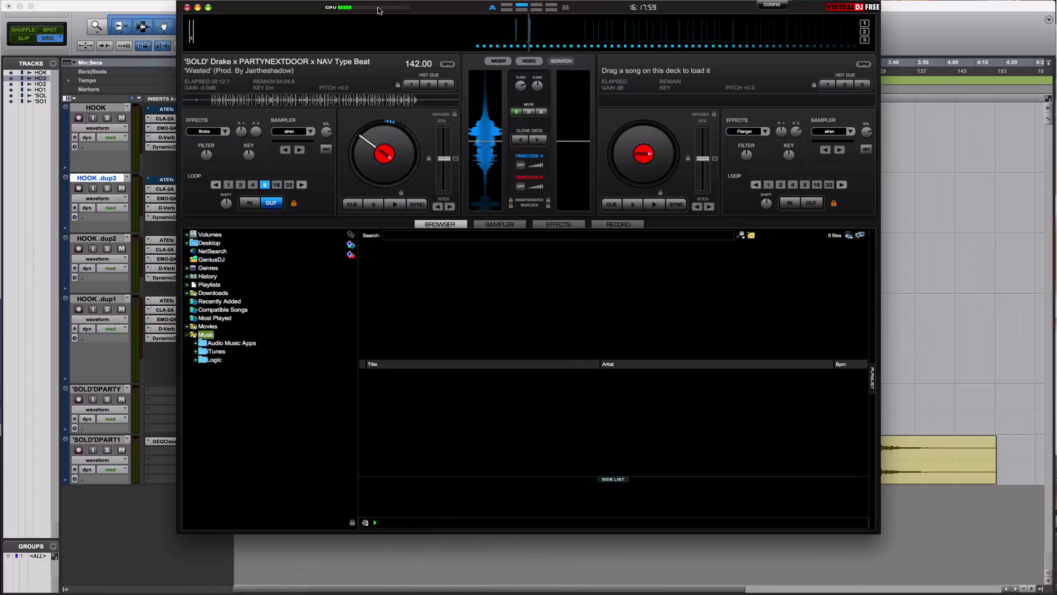
{"action": "left_click", "coordinate": [300, 572]}
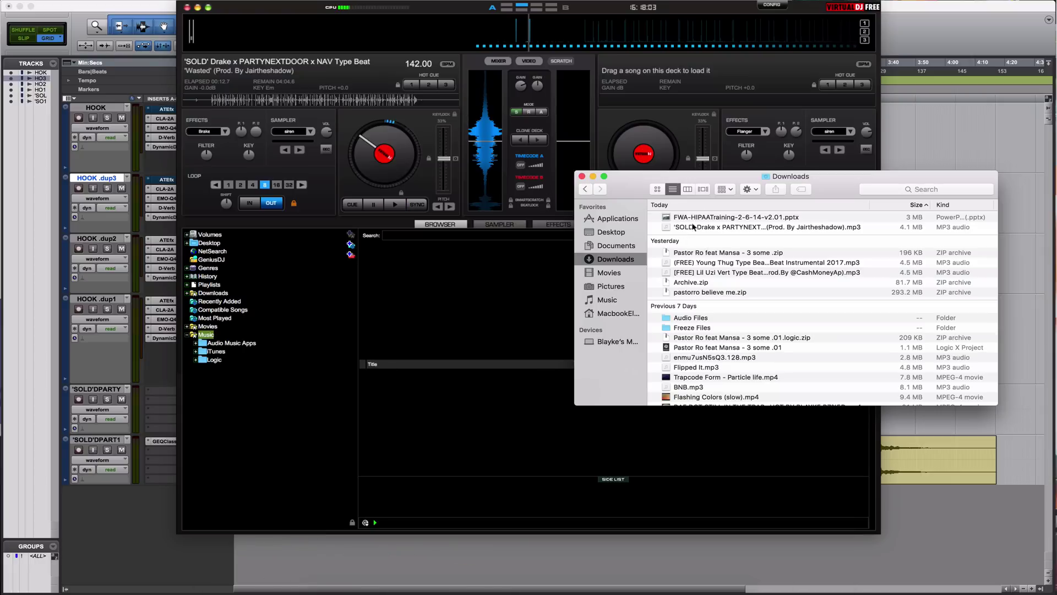
{"action": "left_click_drag", "start_coordinate": [698, 225], "coordinate": [319, 77]}
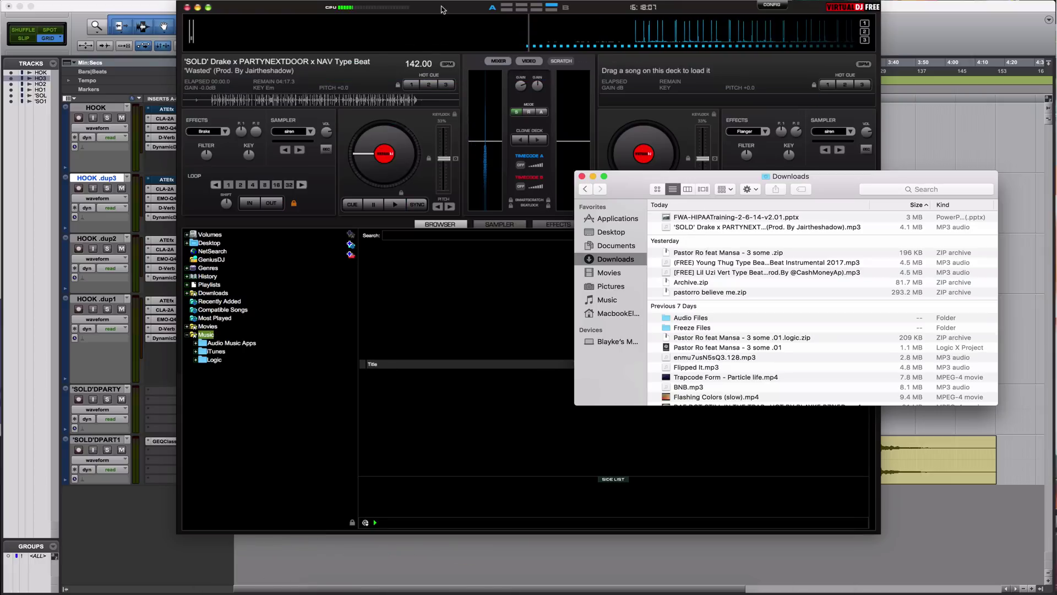
{"action": "left_click_drag", "start_coordinate": [443, 10], "coordinate": [375, 190]}
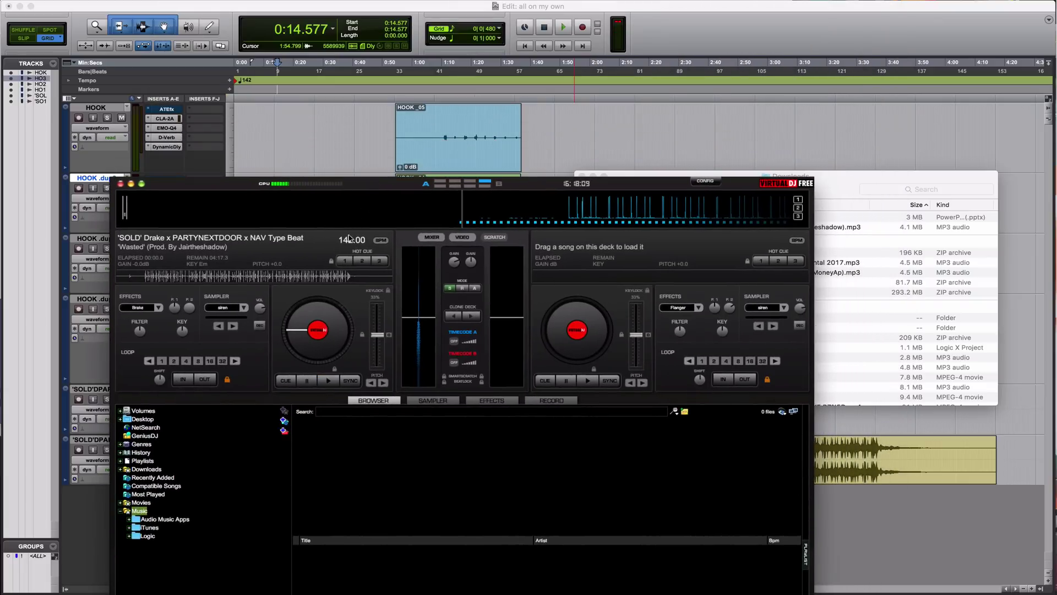
Return to Pro Tools and check the session's starting tempo marker, accepting 142 BPM.
{"action": "left_click", "coordinate": [234, 81]}
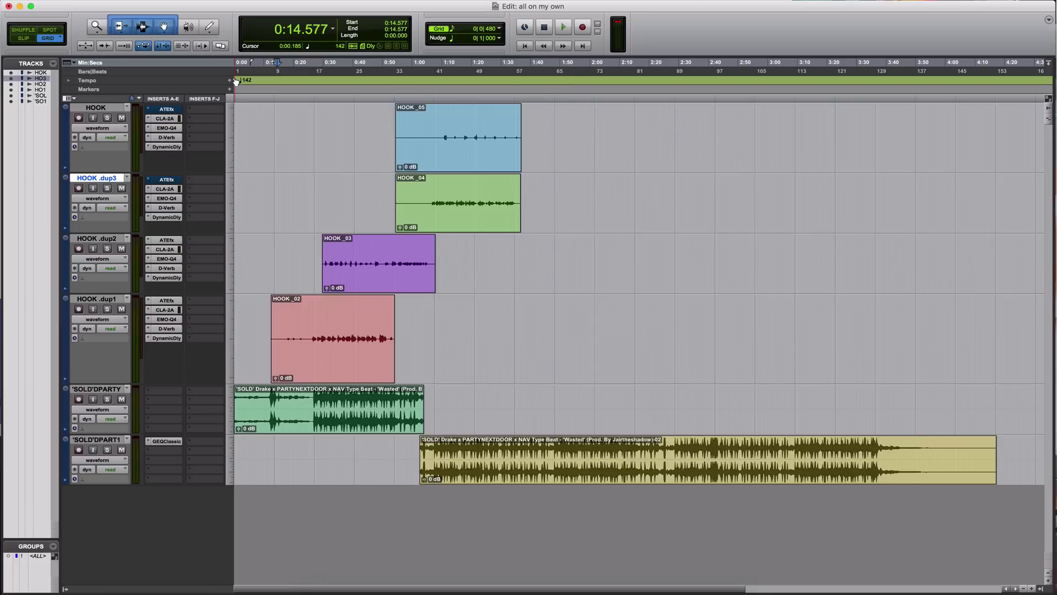
{"action": "double_click", "coordinate": [237, 81]}
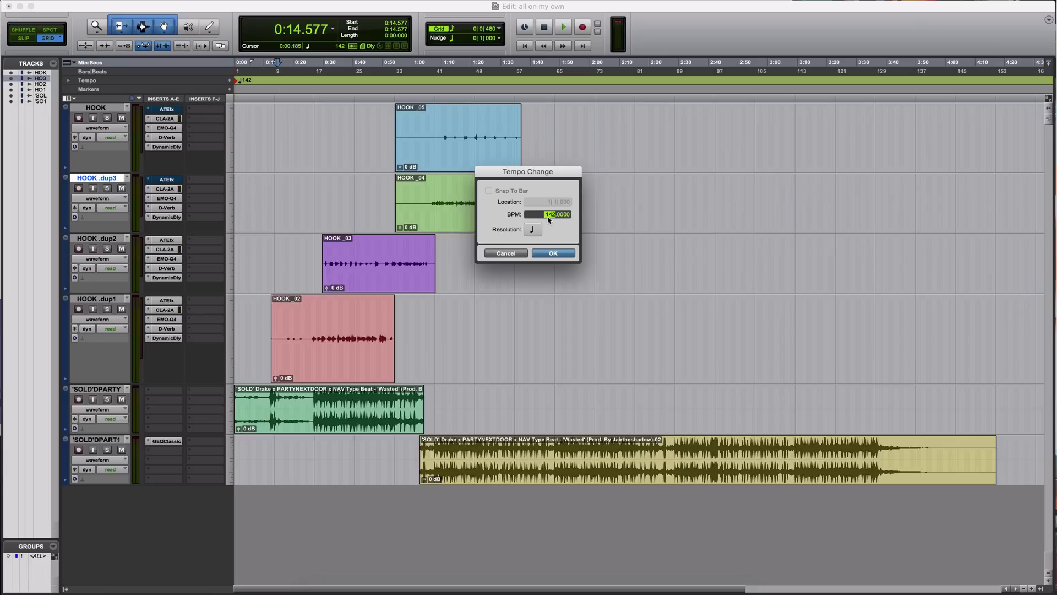
{"action": "key", "text": "Return"}
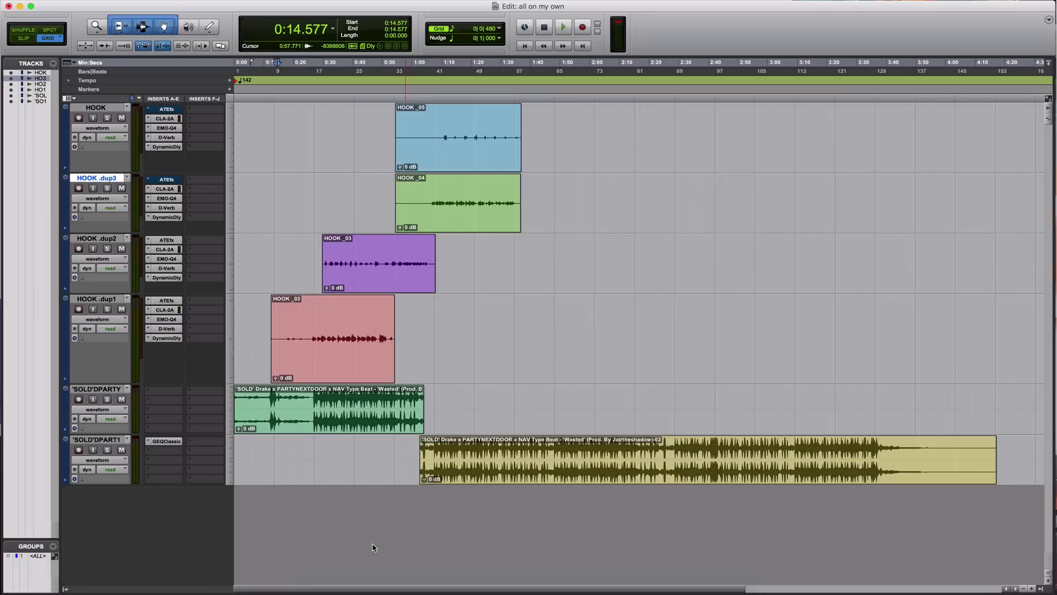
Switch to Virtual DJ to read the loaded beat's key, and return to the Pro Tools session.
{"action": "mouse_move", "coordinate": [337, 592]}
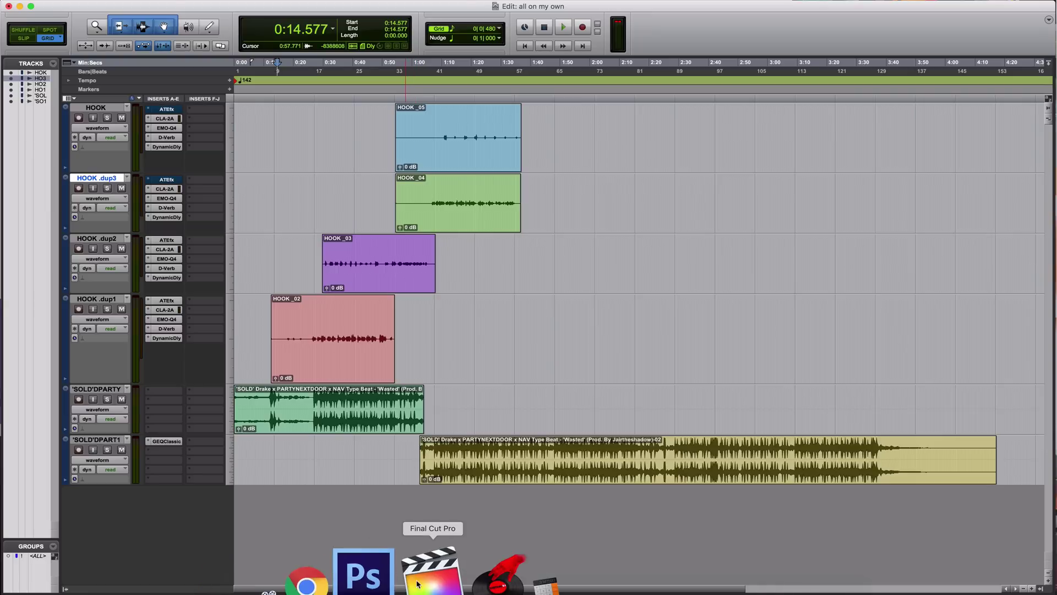
{"action": "left_click", "coordinate": [435, 582]}
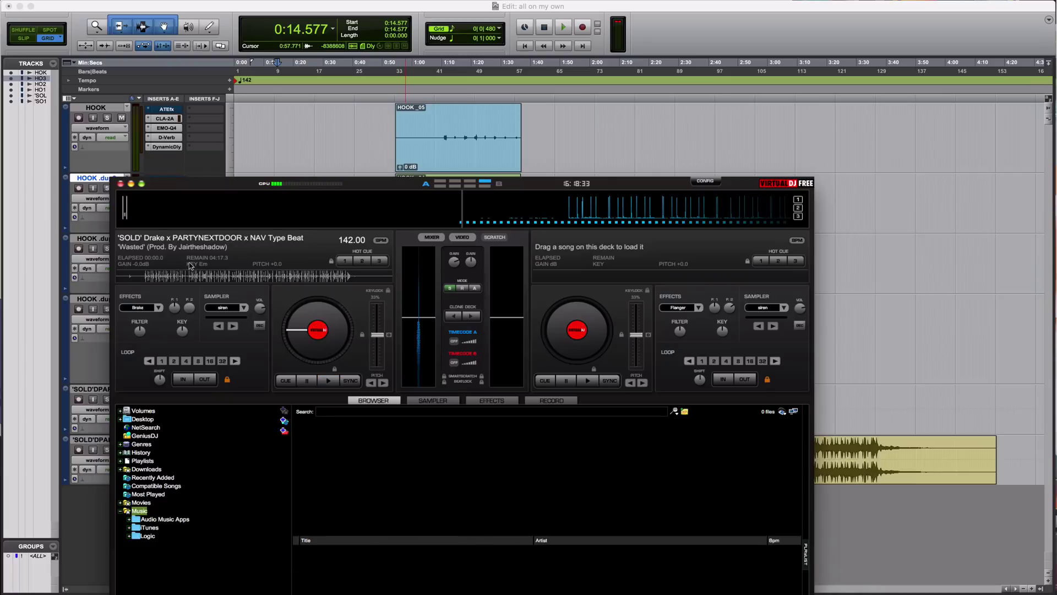
{"action": "left_click", "coordinate": [248, 132]}
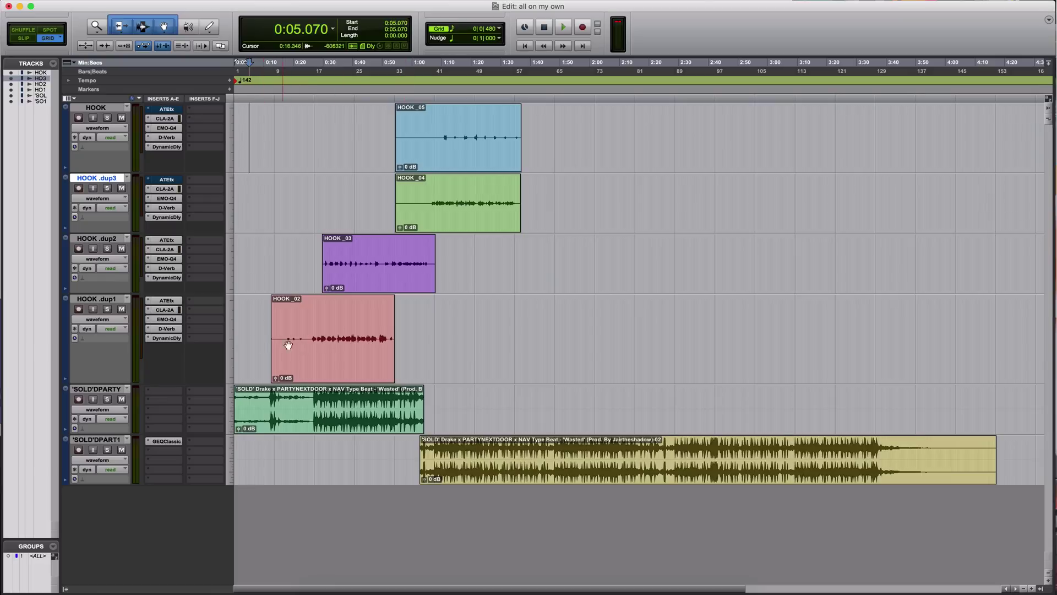
Review the key, scale and retune speed in Auto-Tune EFX 3 on the HOOK .dup1 track and close the plugin.
{"action": "left_click", "coordinate": [165, 302]}
{"action": "left_click", "coordinate": [166, 301]}
{"action": "left_click", "coordinate": [166, 301]}
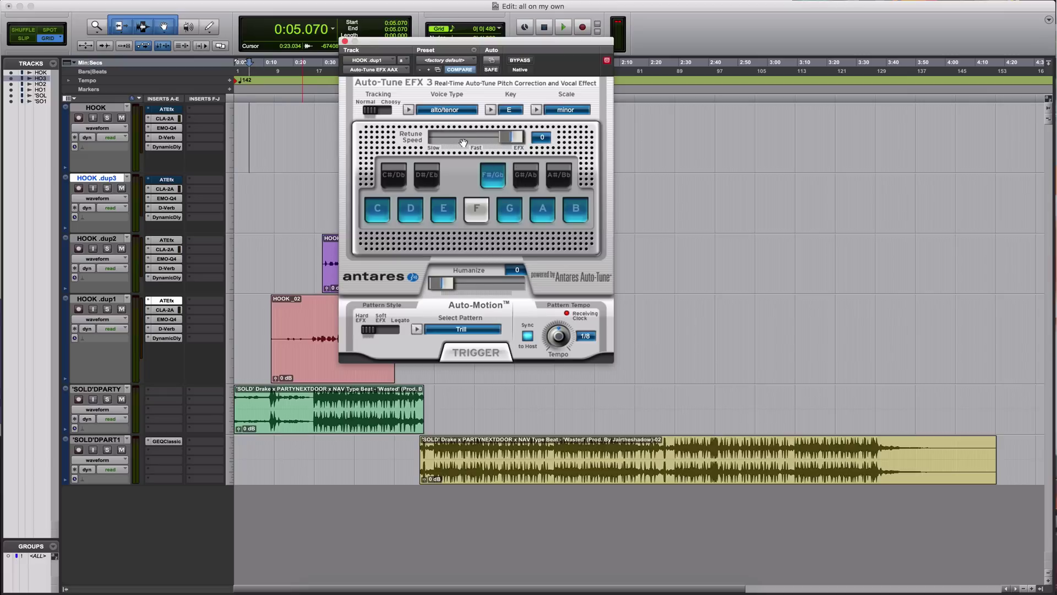
{"action": "left_click", "coordinate": [345, 42]}
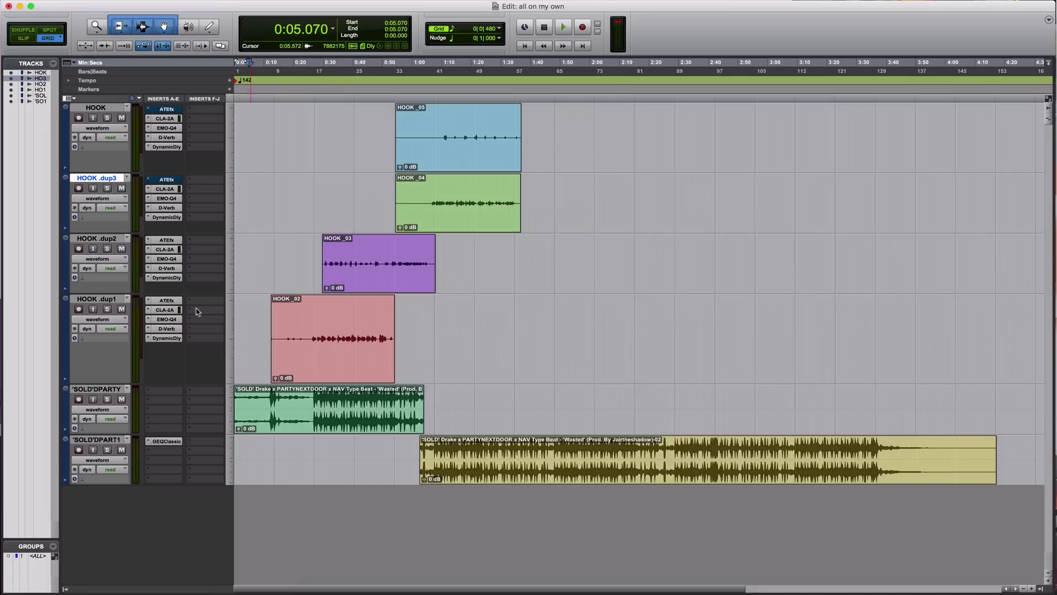
Reopen Auto-Tune EFX 3 on HOOK .dup1 and browse the Auto-Motion patterns without choosing another one.
{"action": "left_click", "coordinate": [167, 301]}
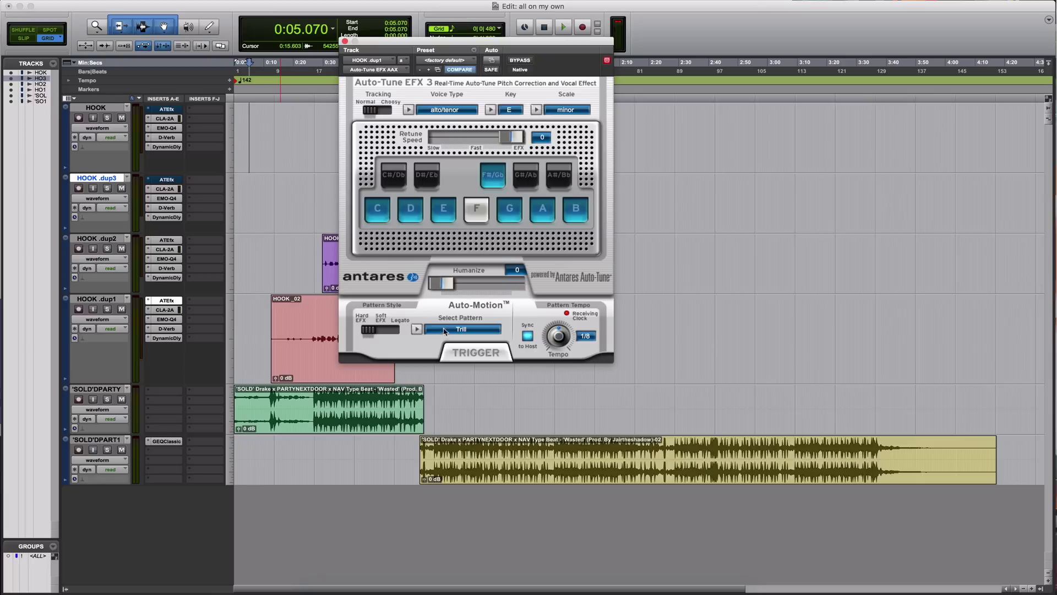
{"action": "left_click", "coordinate": [457, 330]}
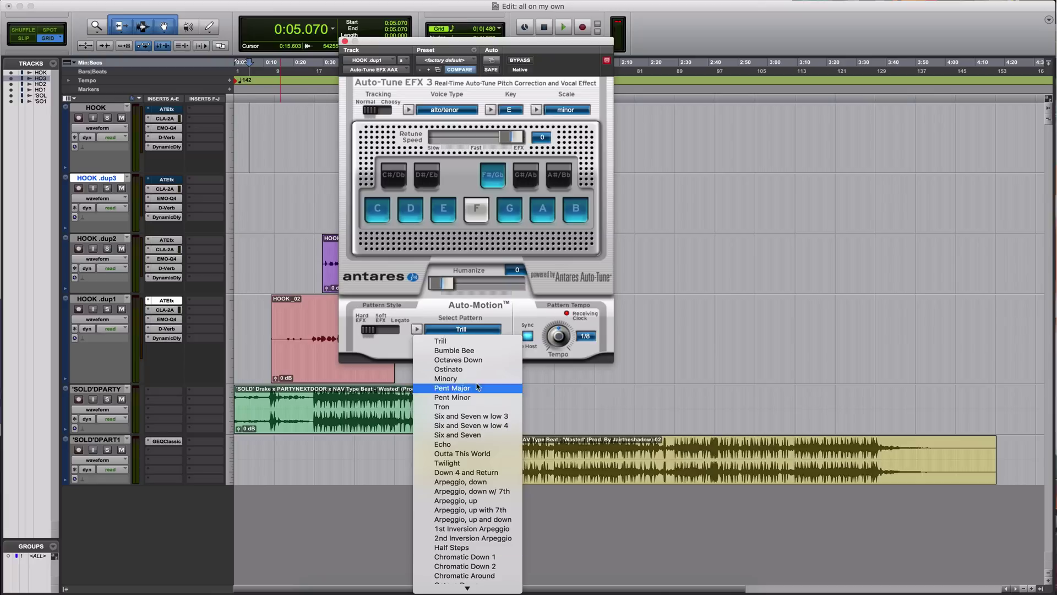
{"action": "scroll", "coordinate": [468, 567], "scroll_direction": "down", "scroll_amount": 3}
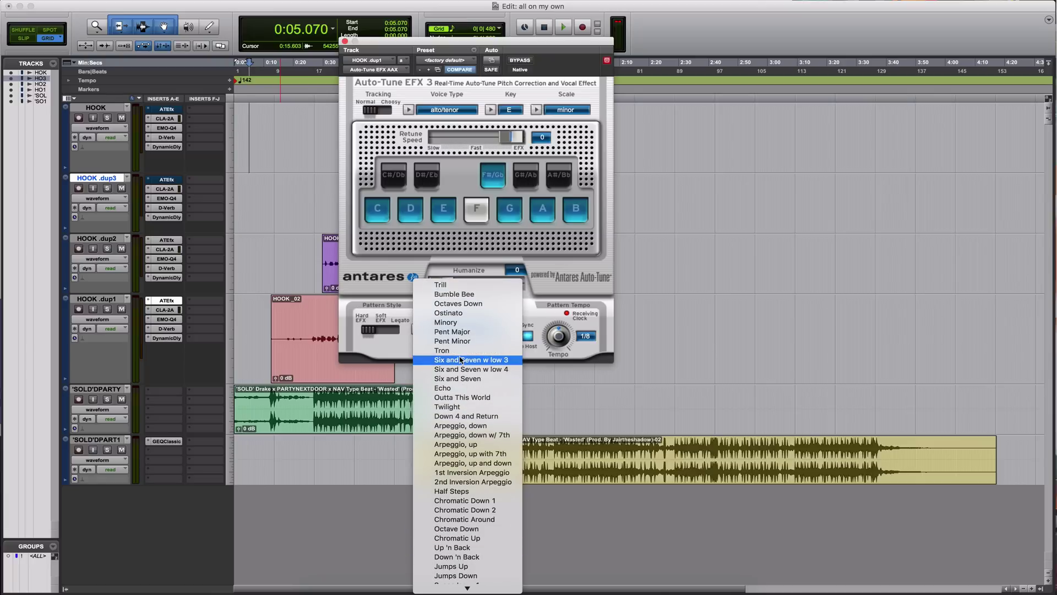
{"action": "left_click", "coordinate": [400, 262]}
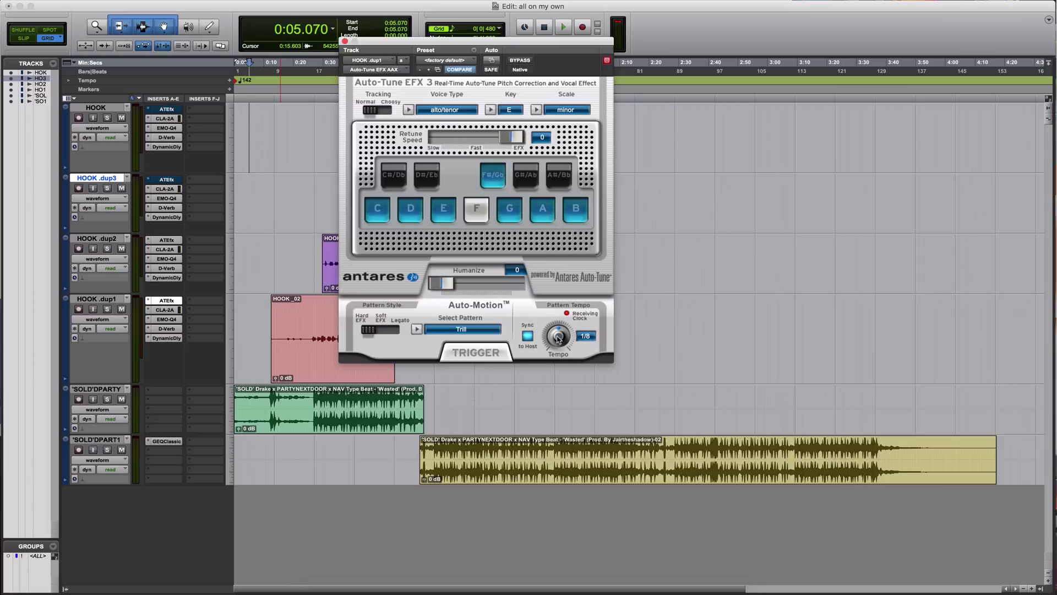
Try the Auto-Motion pattern tempo control, toggle Sync to Host twice, and close the Auto-Tune plugin.
{"action": "left_click_drag", "start_coordinate": [567, 286], "coordinate": [518, 462]}
{"action": "left_click_drag", "start_coordinate": [564, 310], "coordinate": [564, 283]}
{"action": "left_click", "coordinate": [528, 336]}
{"action": "left_click", "coordinate": [527, 337]}
{"action": "left_click", "coordinate": [345, 42]}
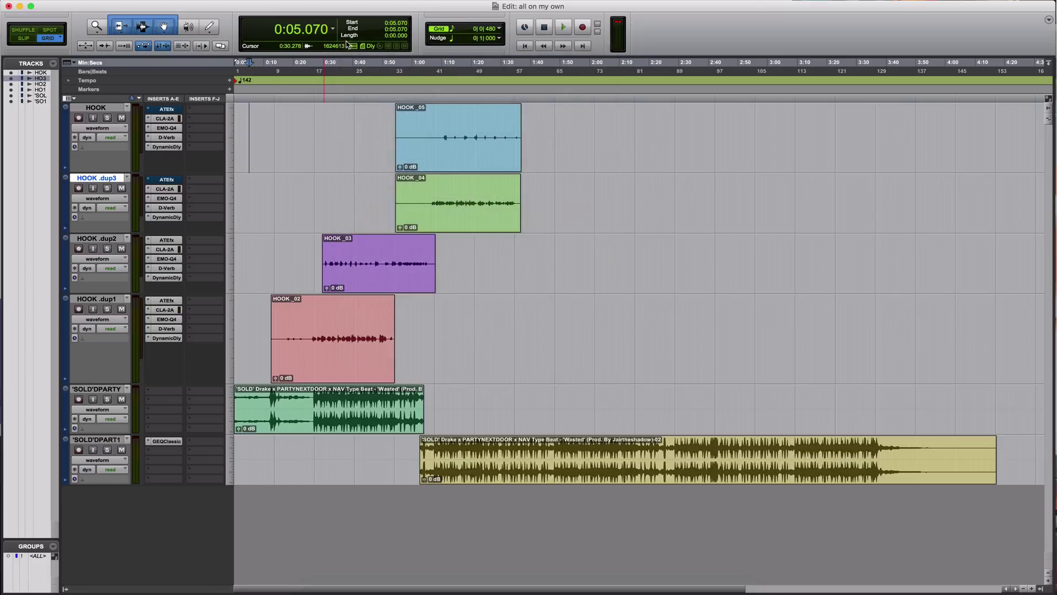
Examine the CLA-2A compressor, EMO-Q4 equalizer, D-Verb reverb and AIR Dynamic Delay settings on the HOOK .dup1 track.
{"action": "left_click", "coordinate": [167, 310]}
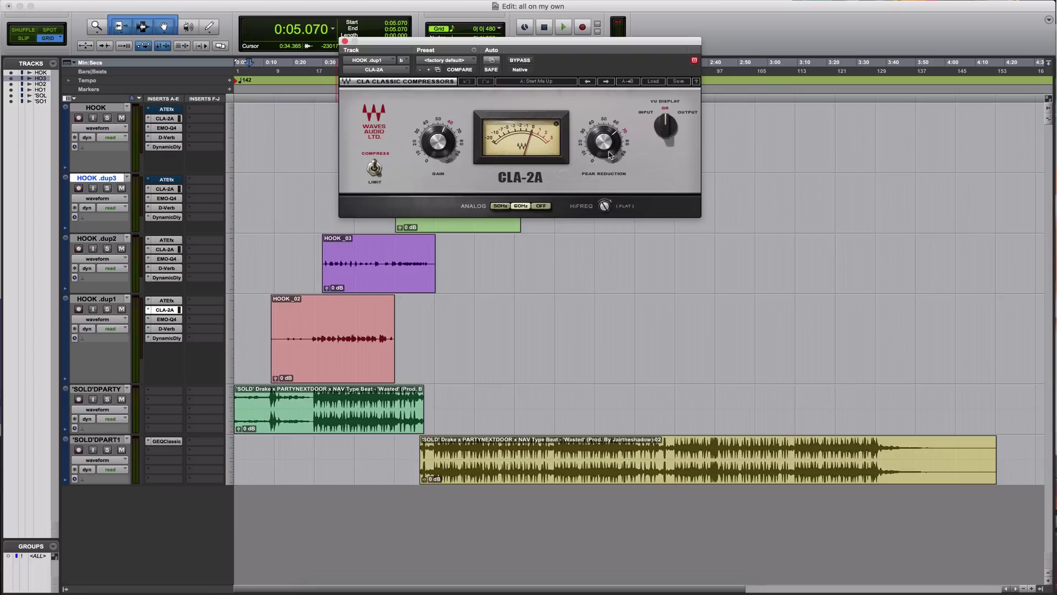
{"action": "left_click", "coordinate": [605, 206]}
{"action": "left_click", "coordinate": [164, 320]}
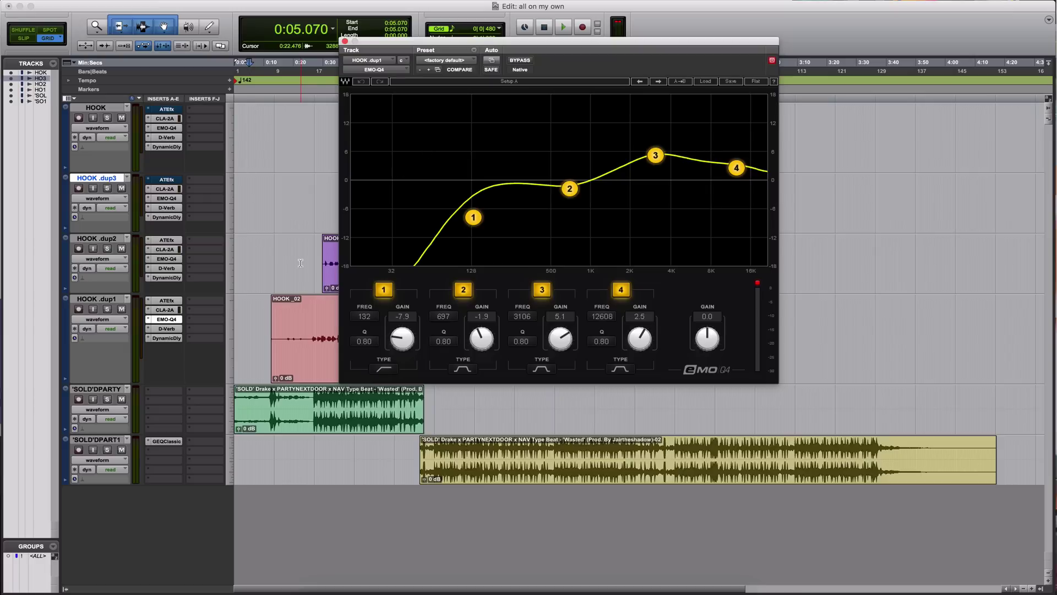
{"action": "left_click", "coordinate": [167, 329]}
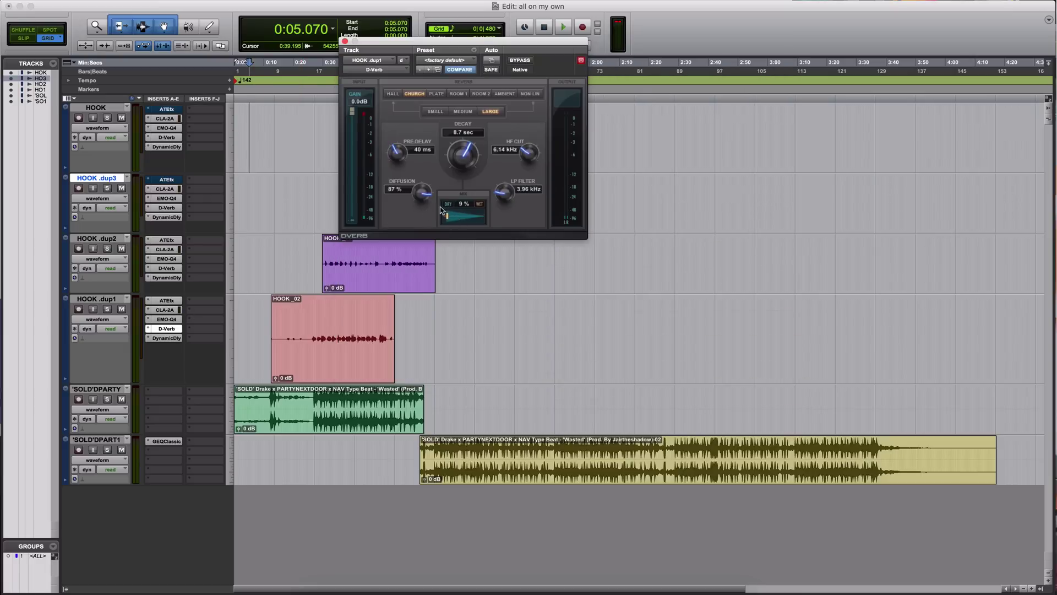
{"action": "left_click", "coordinate": [166, 338]}
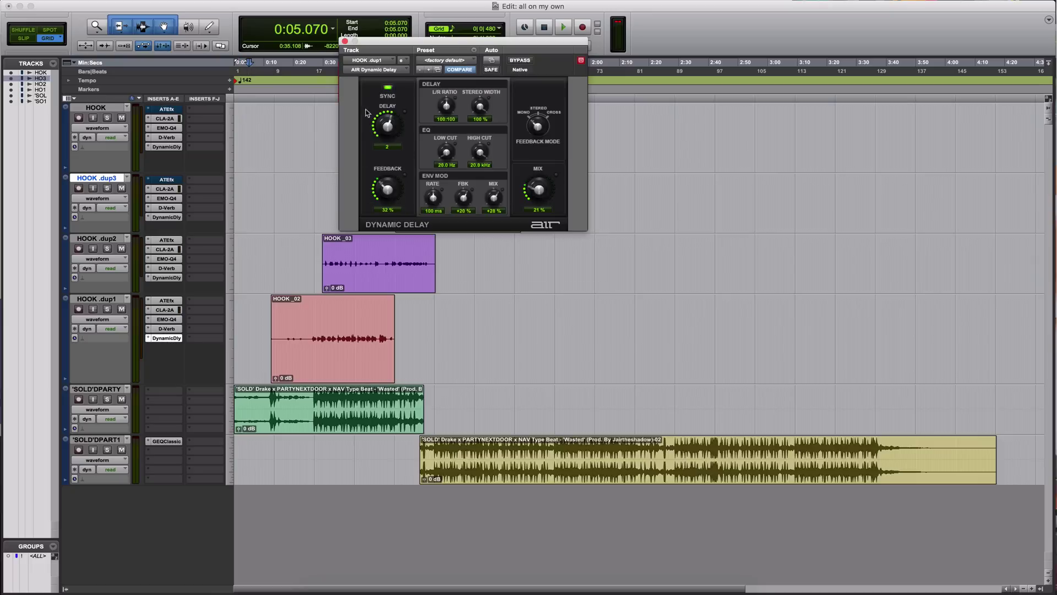
{"action": "left_click", "coordinate": [297, 100]}
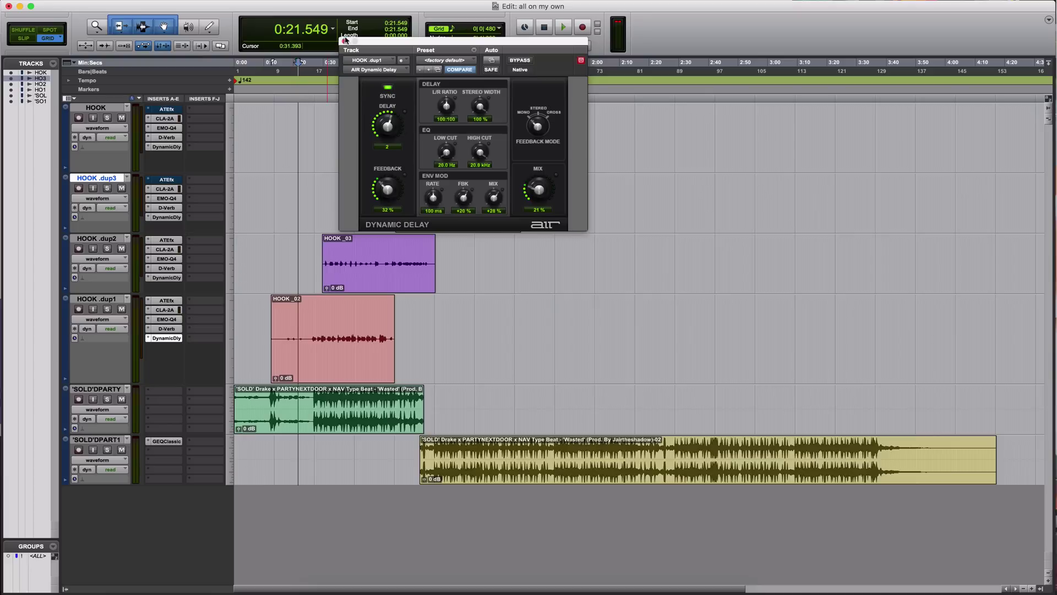
Play the song from 0:25.774, mute the HOOK .dup2 track during playback, stop, and close the Dynamic Delay plugin.
{"action": "left_click_drag", "start_coordinate": [395, 41], "coordinate": [529, 43]}
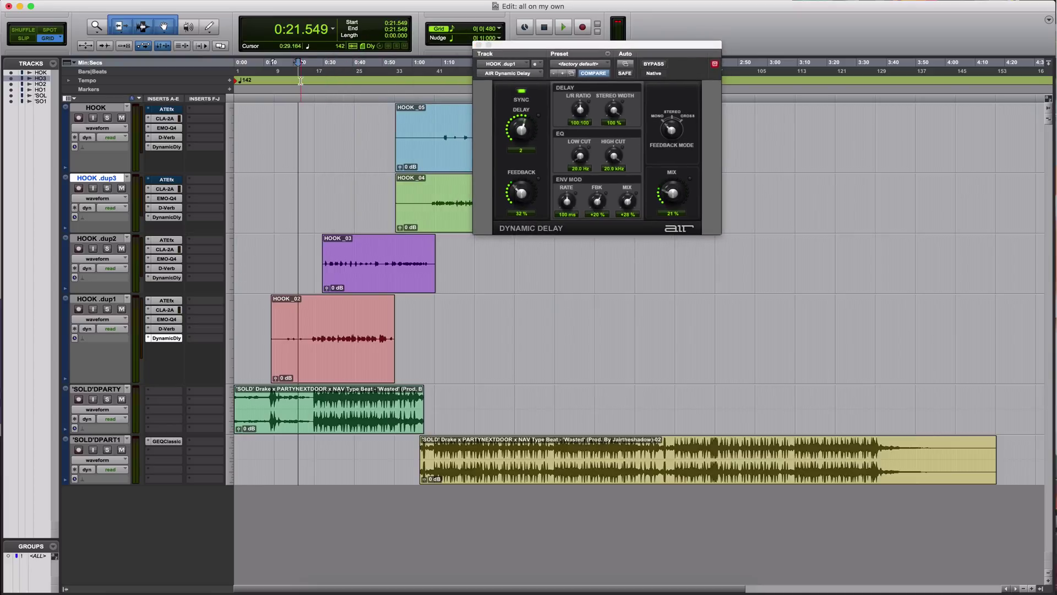
{"action": "left_click", "coordinate": [311, 94]}
{"action": "key", "text": "space"}
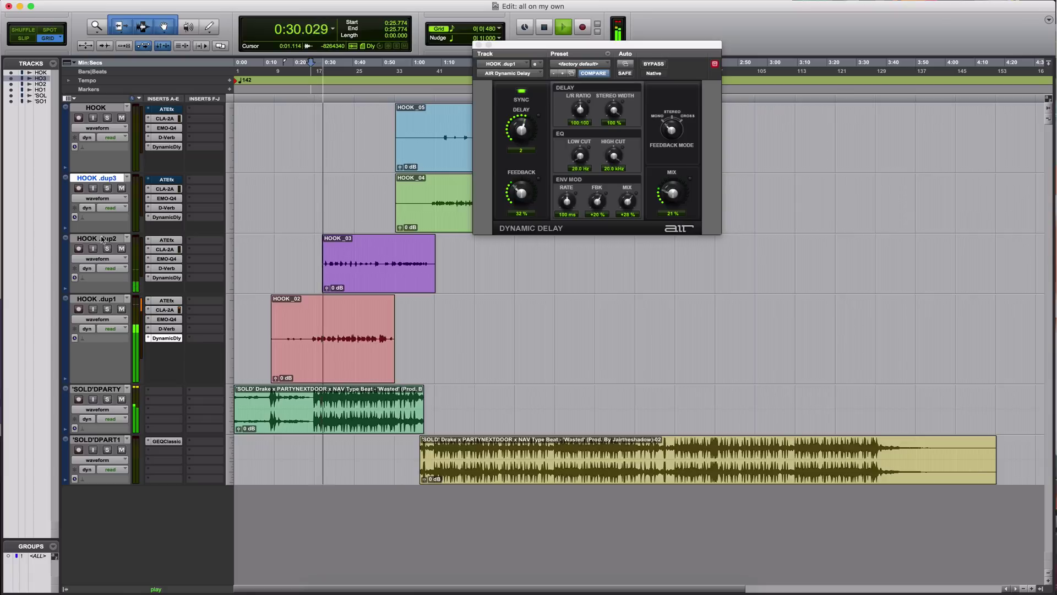
{"action": "left_click", "coordinate": [122, 249]}
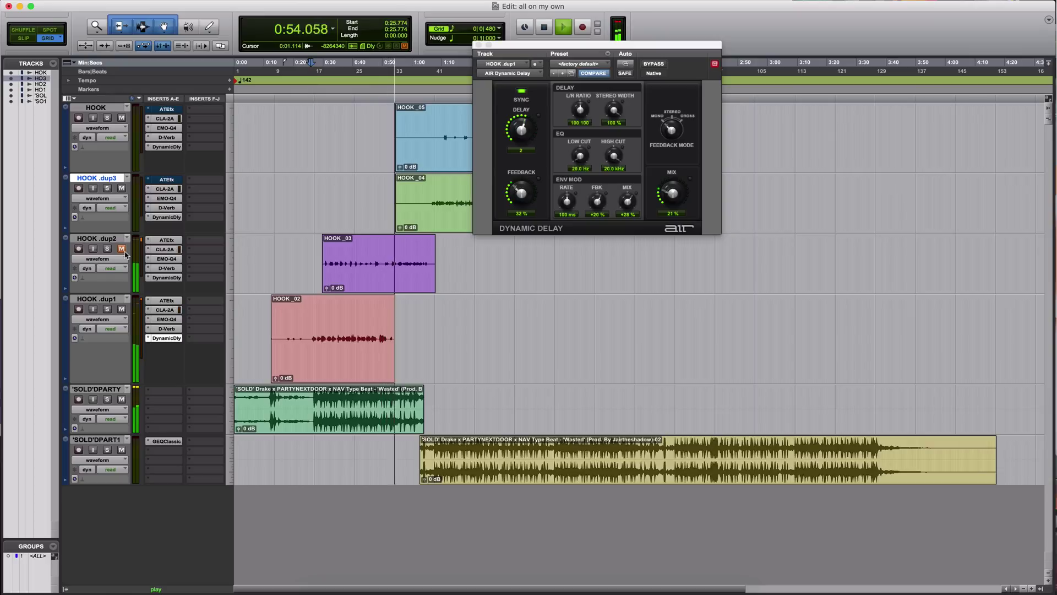
{"action": "key", "text": "space"}
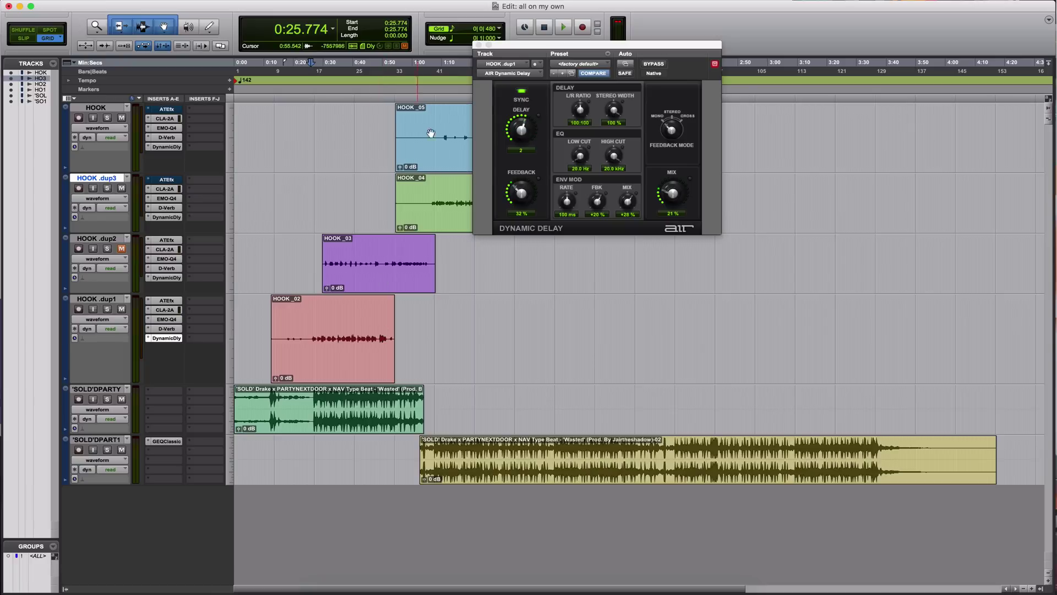
{"action": "left_click", "coordinate": [479, 45]}
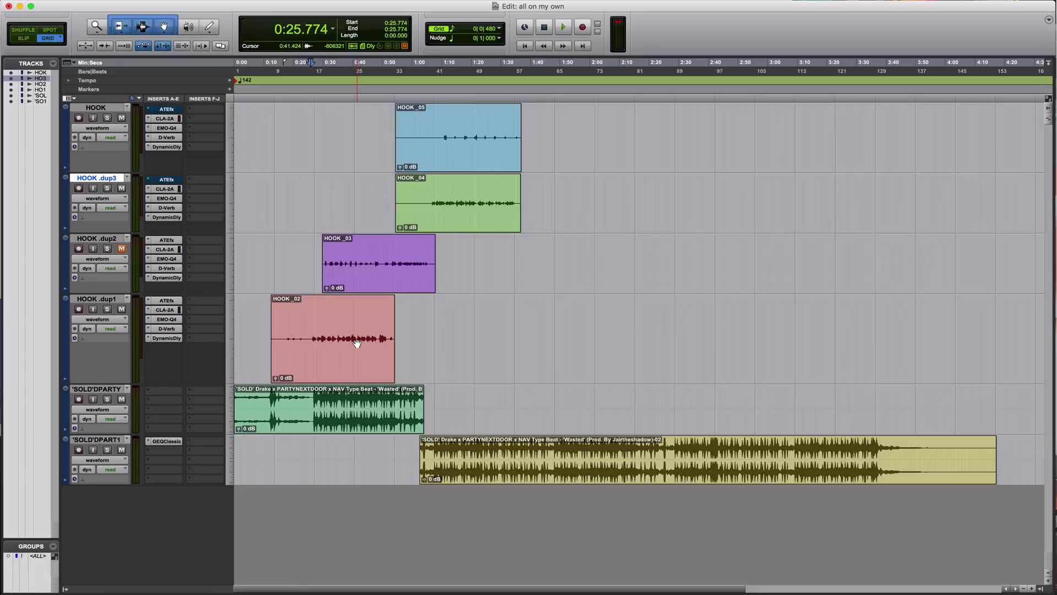
Set EMO-Q4 band 1 on HOOK .dup1 to 40 Hz with -6.6 gain during playback, recheck the curve, and close the equalizer.
{"action": "left_click", "coordinate": [167, 320]}
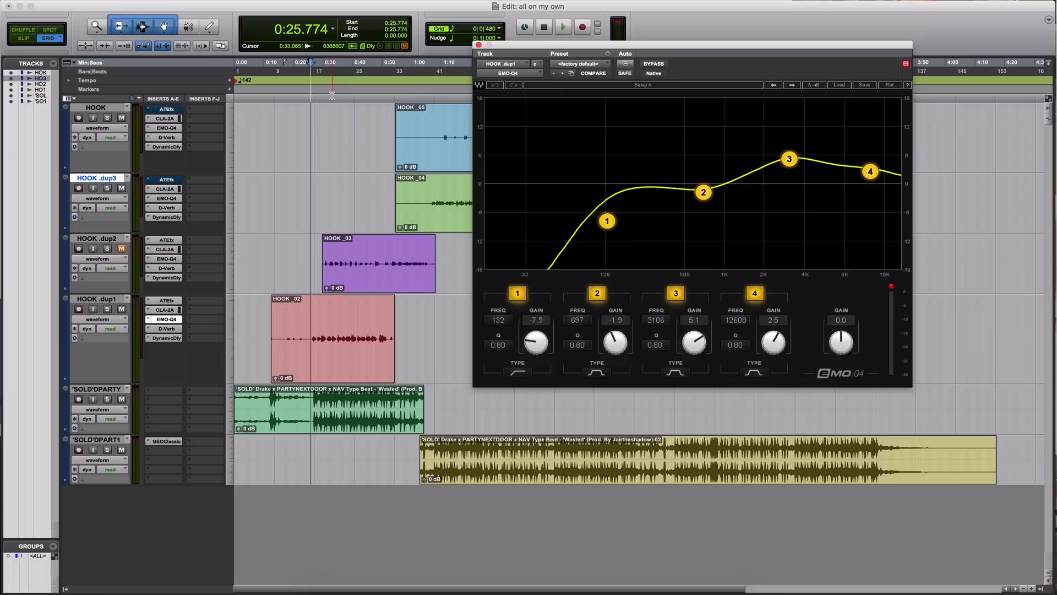
{"action": "key", "text": "space"}
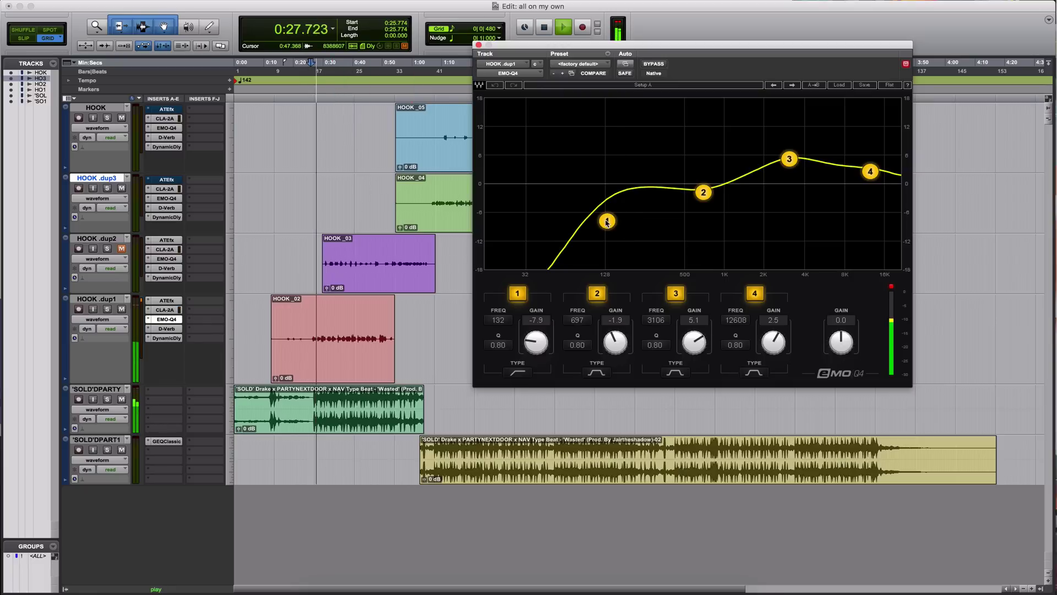
{"action": "left_click_drag", "start_coordinate": [607, 222], "coordinate": [538, 215]}
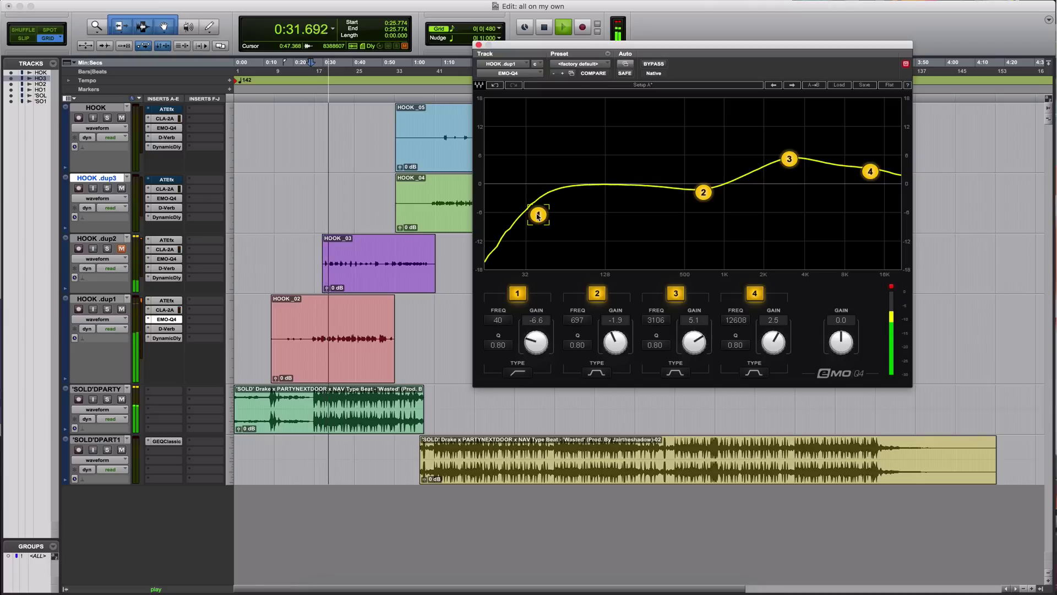
{"action": "key", "text": "space"}
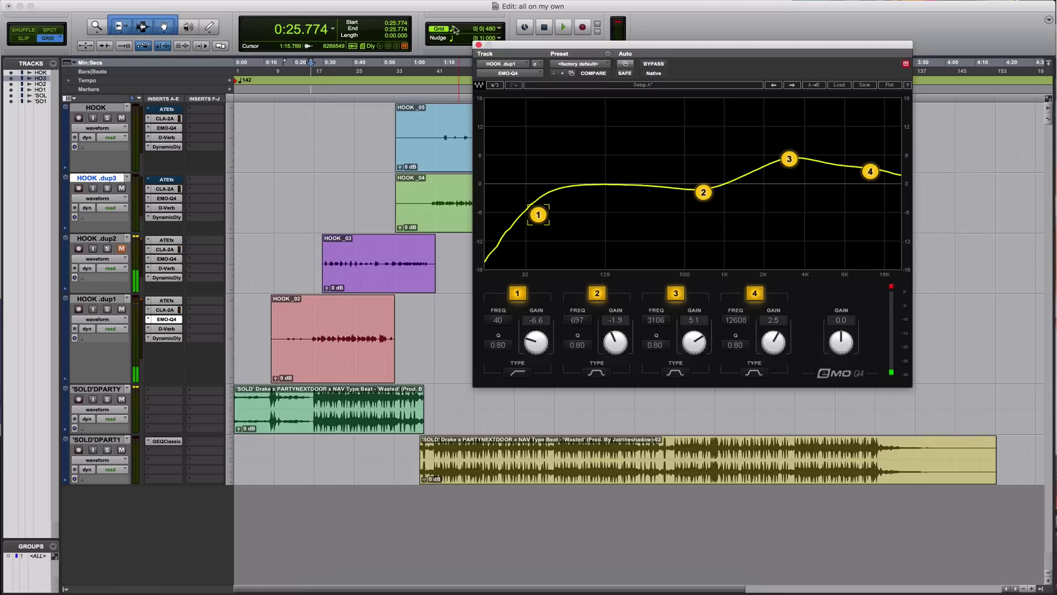
{"action": "left_click", "coordinate": [479, 45]}
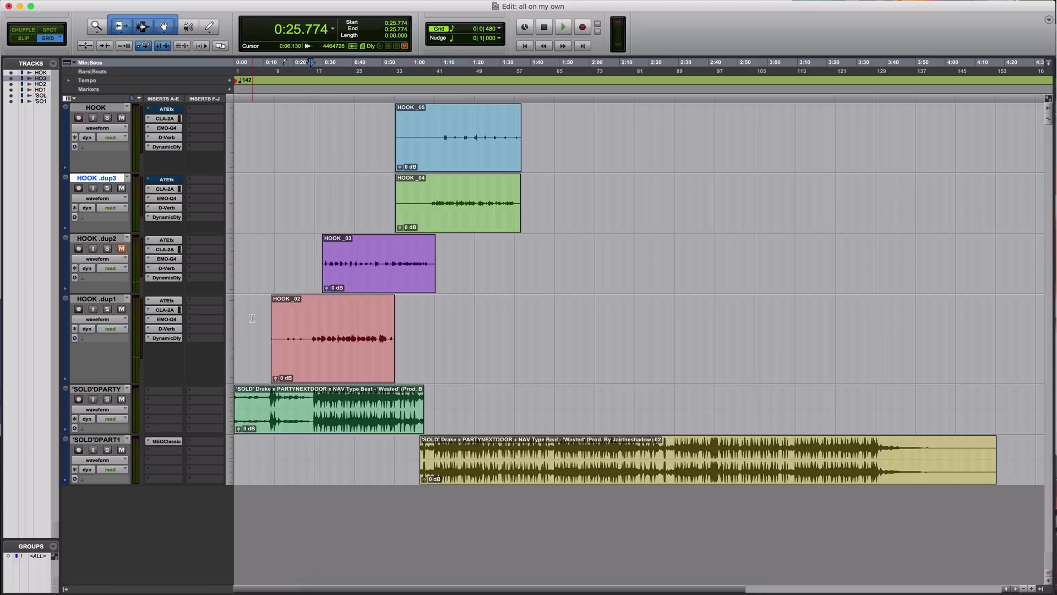
{"action": "left_click", "coordinate": [168, 319]}
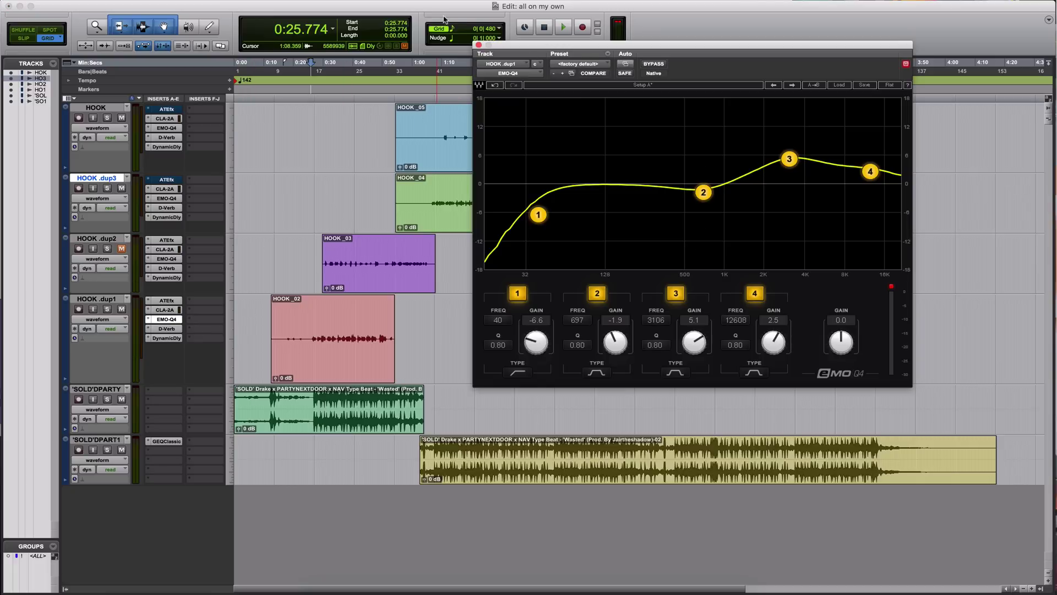
{"action": "left_click", "coordinate": [479, 46]}
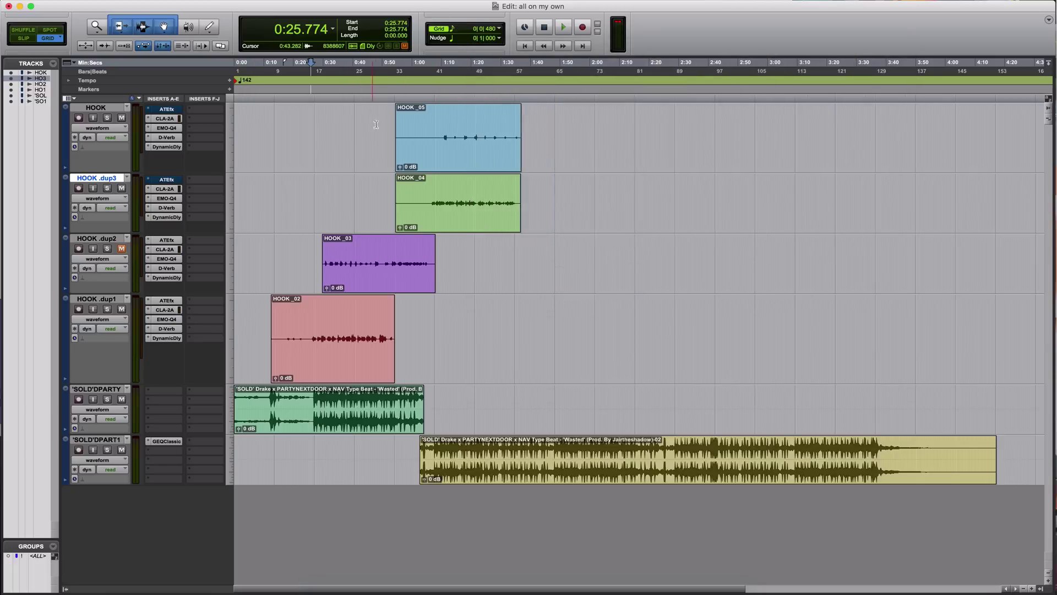
Free the second insert slot on HOOK .dup2 by moving Dynamic Delay to the first F-J slot and shifting the compressor, equalizer and reverb down.
{"action": "left_click", "coordinate": [379, 330]}
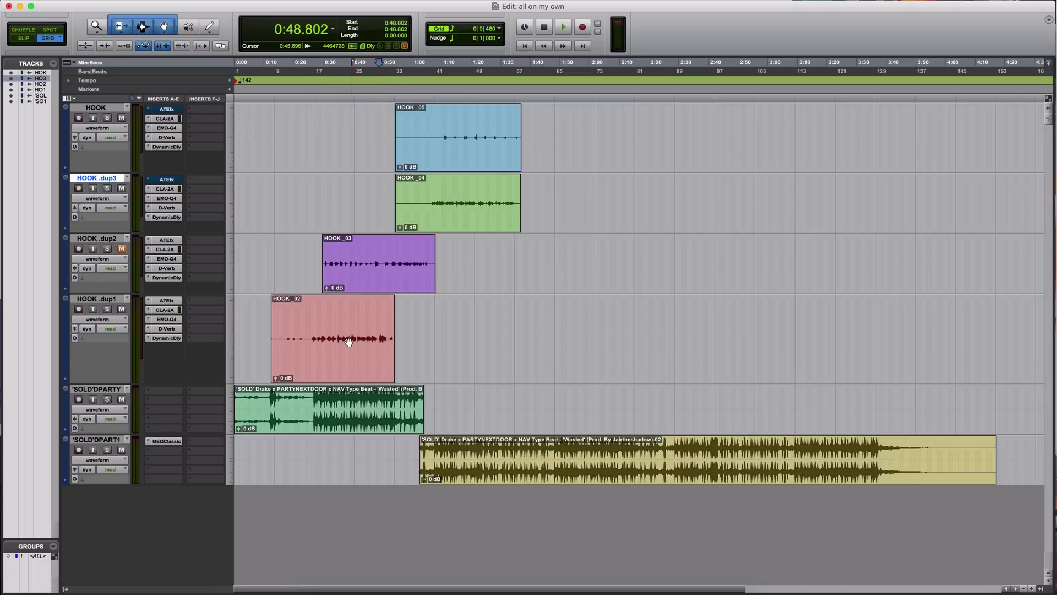
{"action": "left_click", "coordinate": [374, 92]}
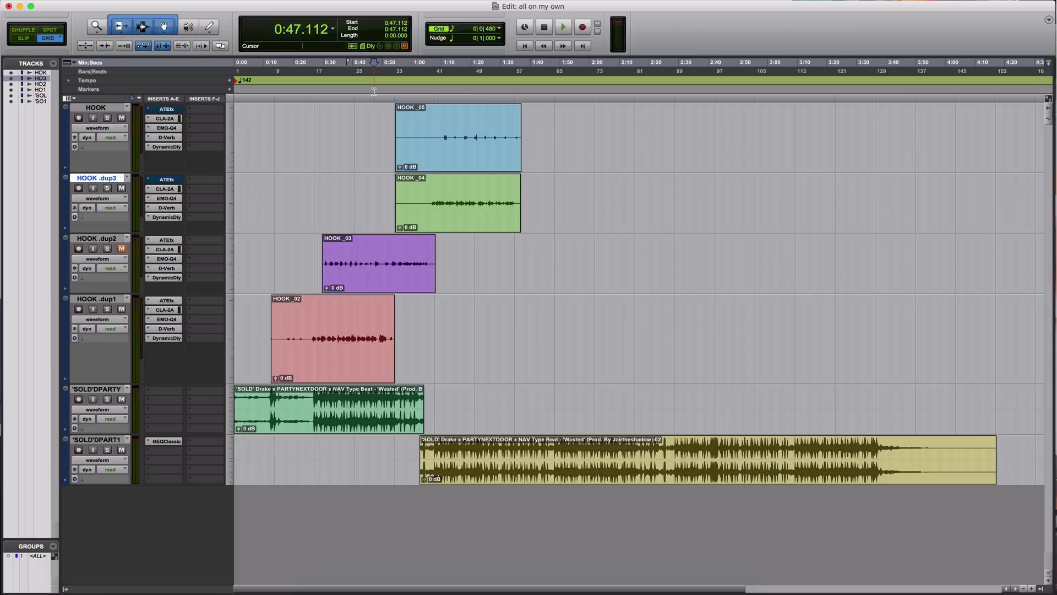
{"action": "left_click", "coordinate": [331, 94]}
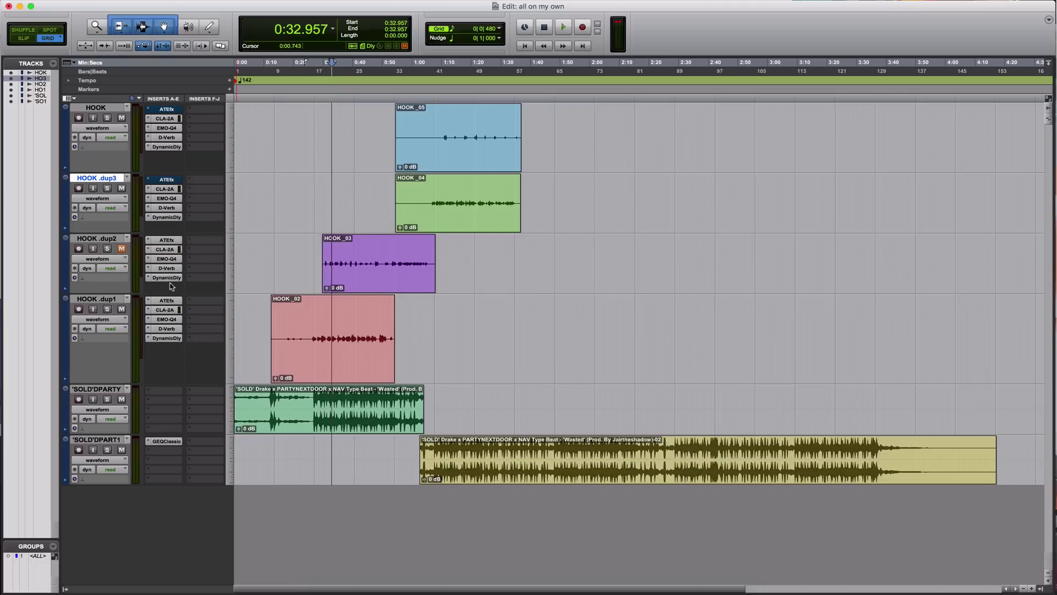
{"action": "left_click_drag", "start_coordinate": [170, 278], "coordinate": [205, 240]}
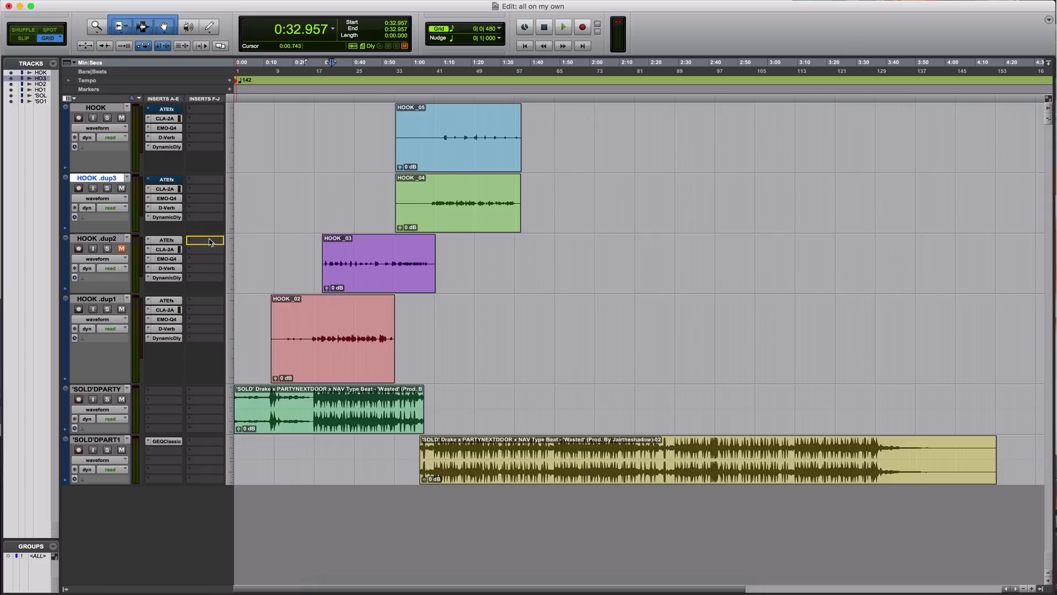
{"action": "left_click_drag", "start_coordinate": [171, 271], "coordinate": [171, 258]}
Insert the harmonic plugin AIR Talkbox (mono) in the free second slot of HOOK .dup2.
{"action": "left_click", "coordinate": [149, 250]}
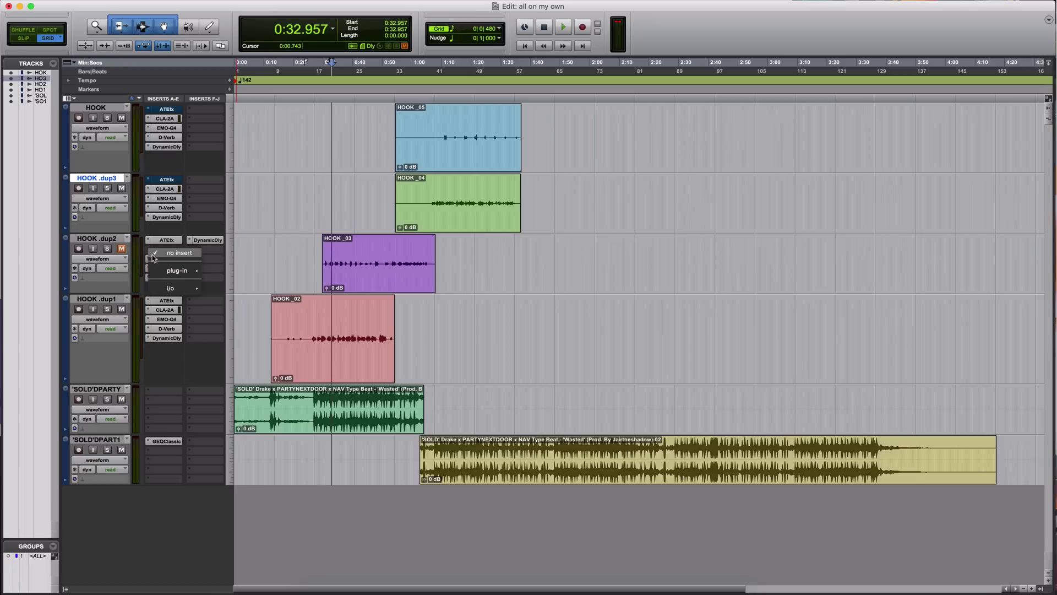
{"action": "mouse_move", "coordinate": [173, 271]}
{"action": "mouse_move", "coordinate": [246, 311]}
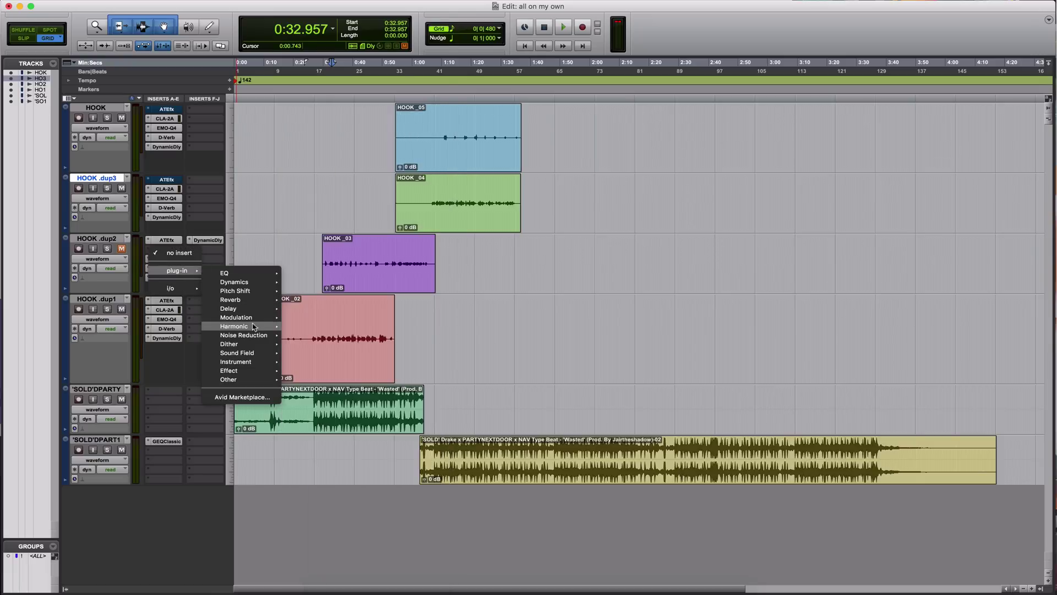
{"action": "mouse_move", "coordinate": [253, 329]}
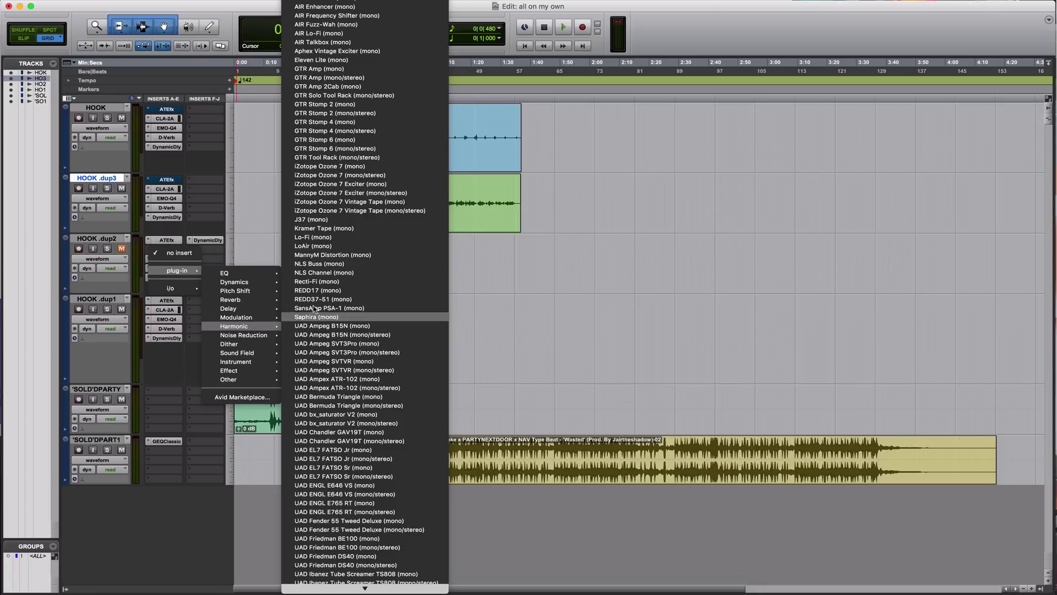
{"action": "left_click", "coordinate": [327, 43]}
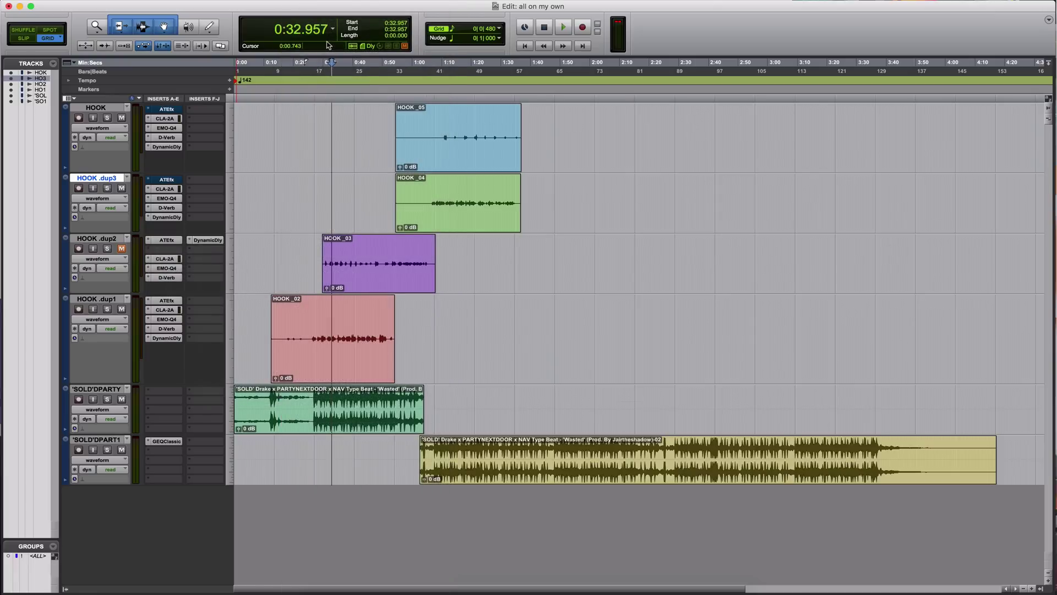
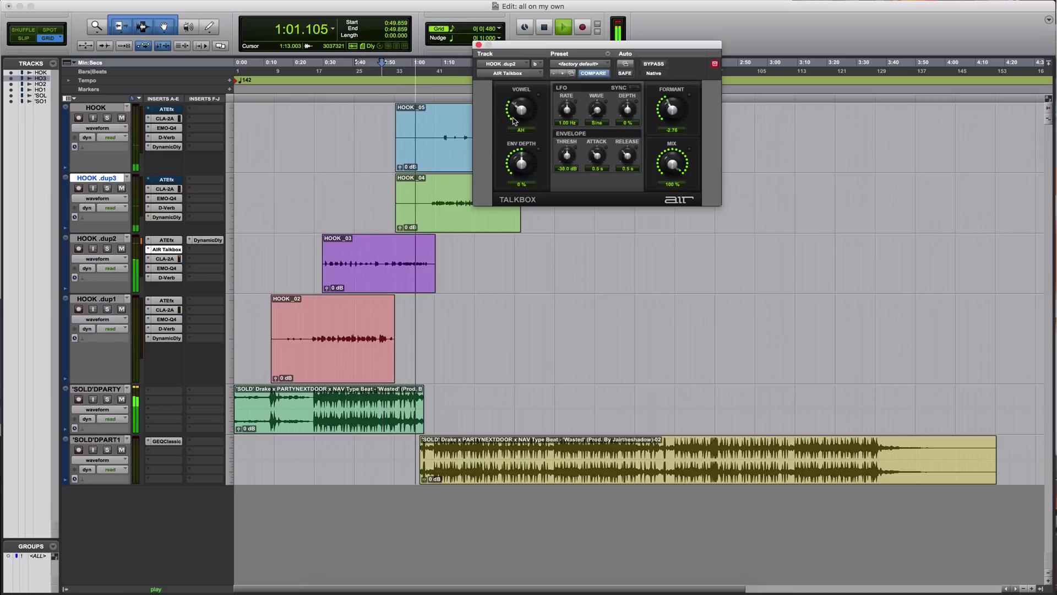
Try AIR Talkbox during playback with the vowel at AE, envelope depth at -39 %, and the vowel at AH, then stop.
{"action": "left_click_drag", "start_coordinate": [519, 108], "coordinate": [518, 103]}
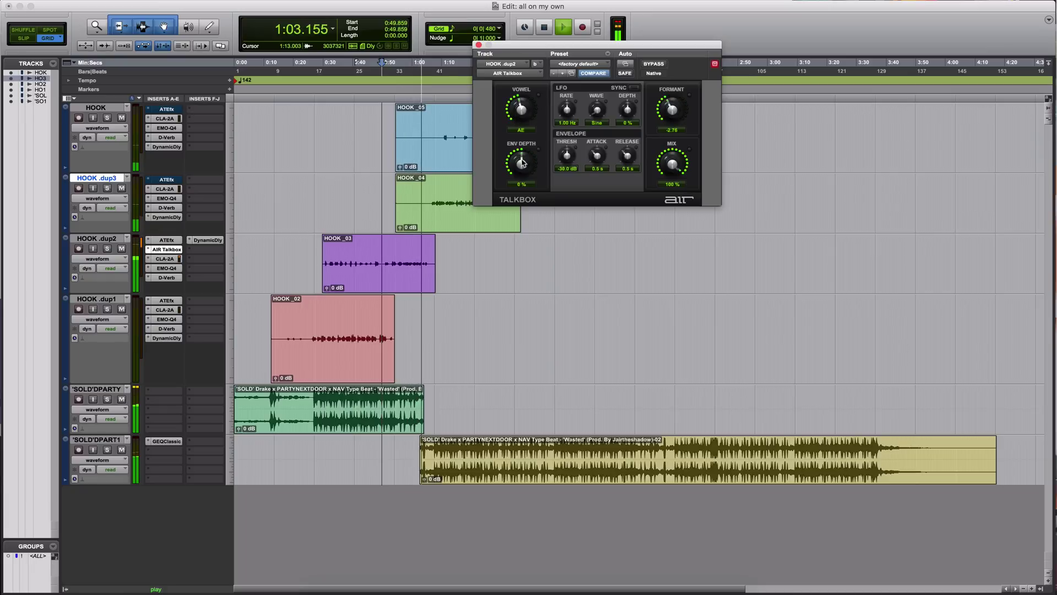
{"action": "left_click_drag", "start_coordinate": [523, 171], "coordinate": [524, 186]}
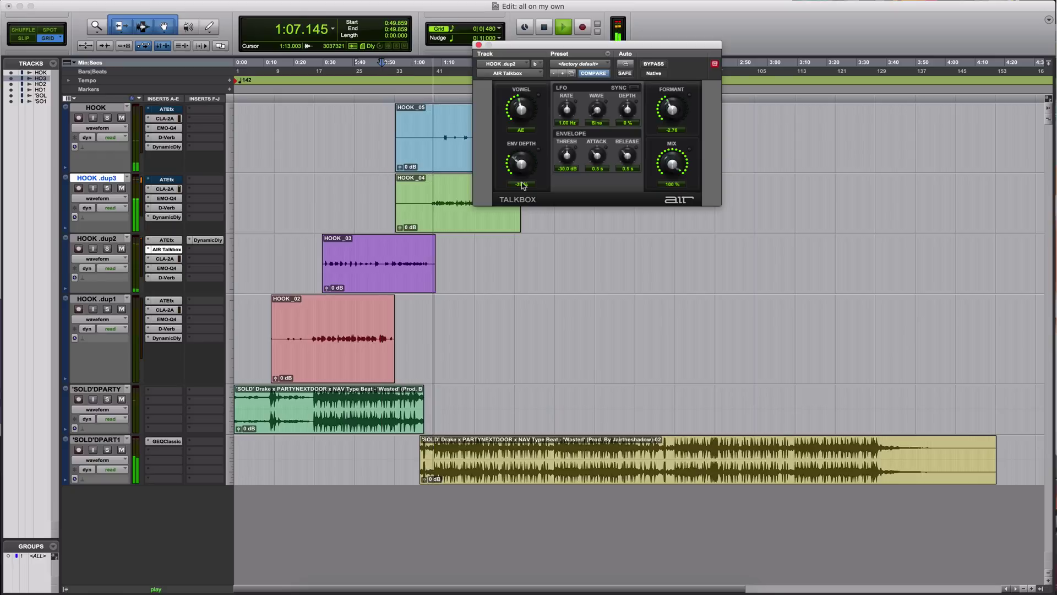
{"action": "key", "text": "space"}
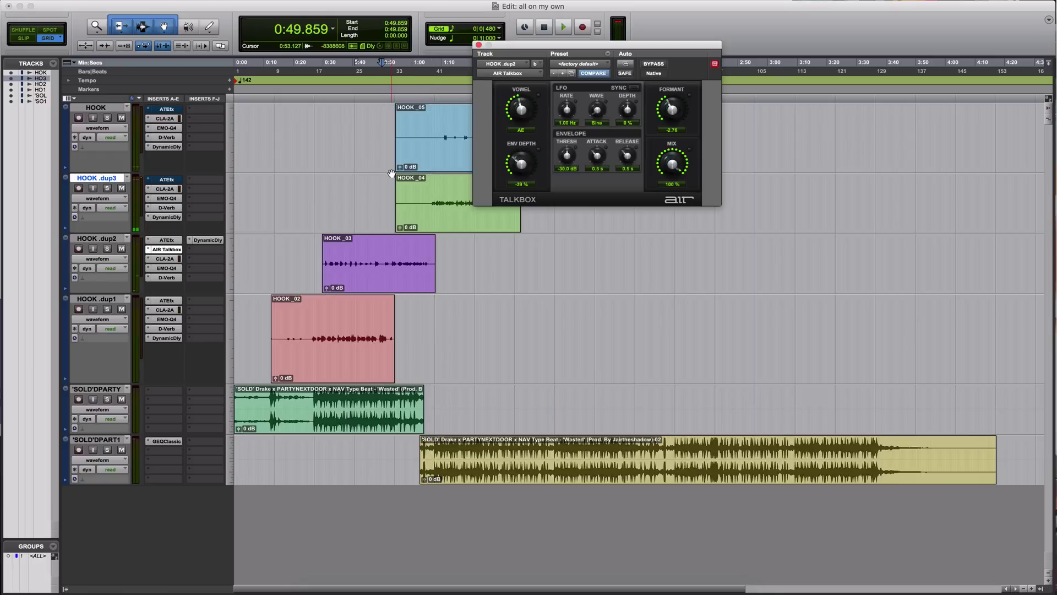
{"action": "left_click", "coordinate": [354, 93]}
{"action": "key", "text": "space"}
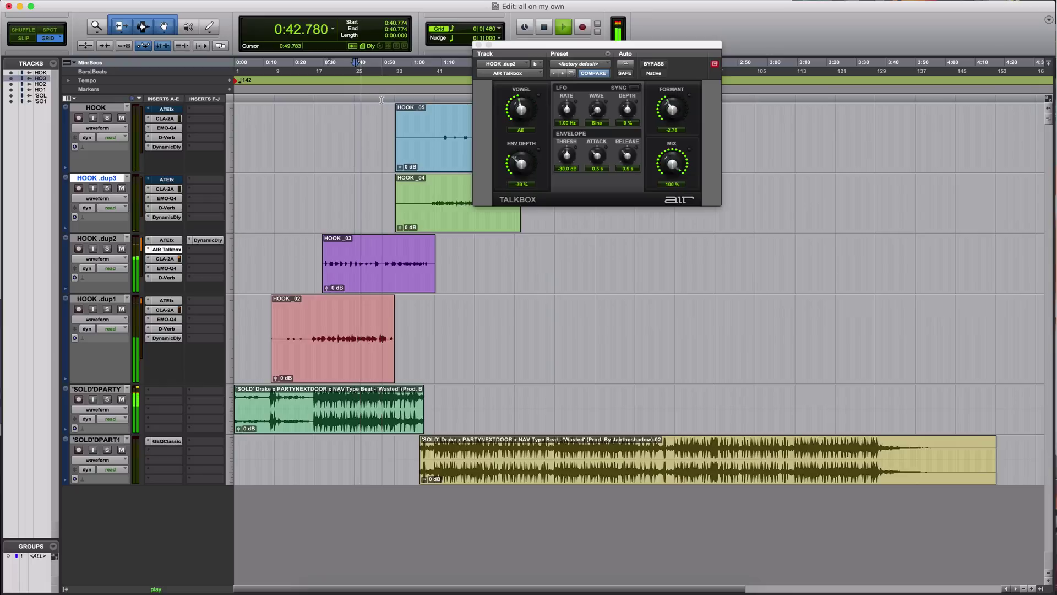
{"action": "left_click", "coordinate": [381, 99]}
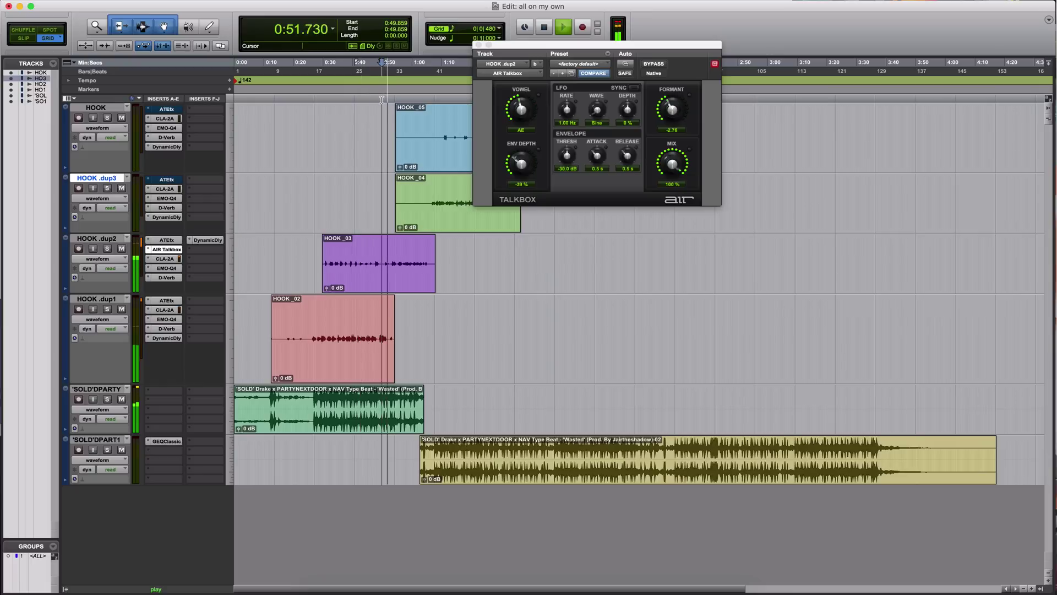
{"action": "left_click_drag", "start_coordinate": [518, 100], "coordinate": [519, 117]}
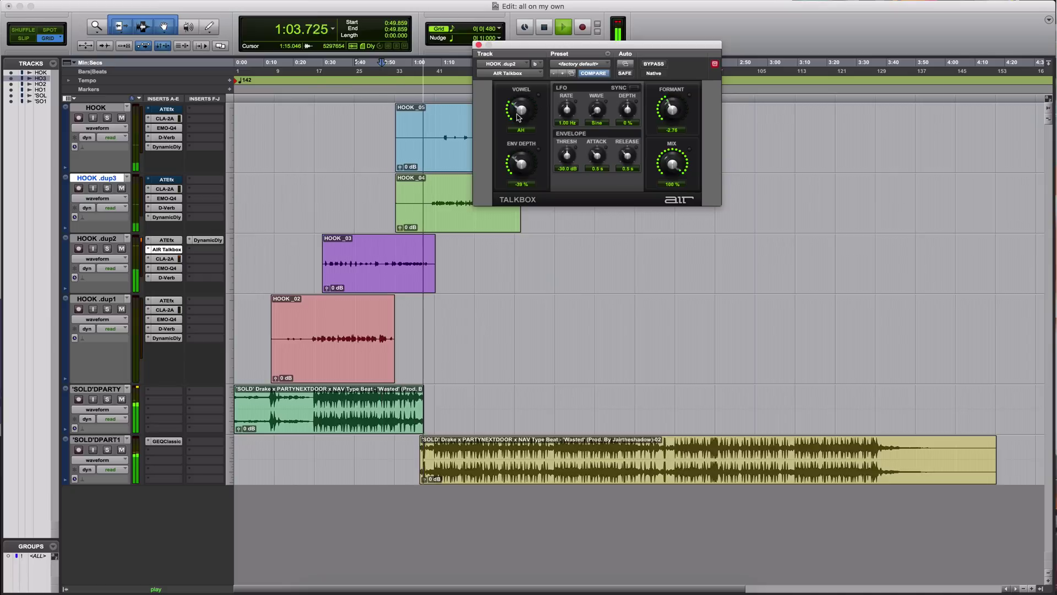
{"action": "key", "text": "space"}
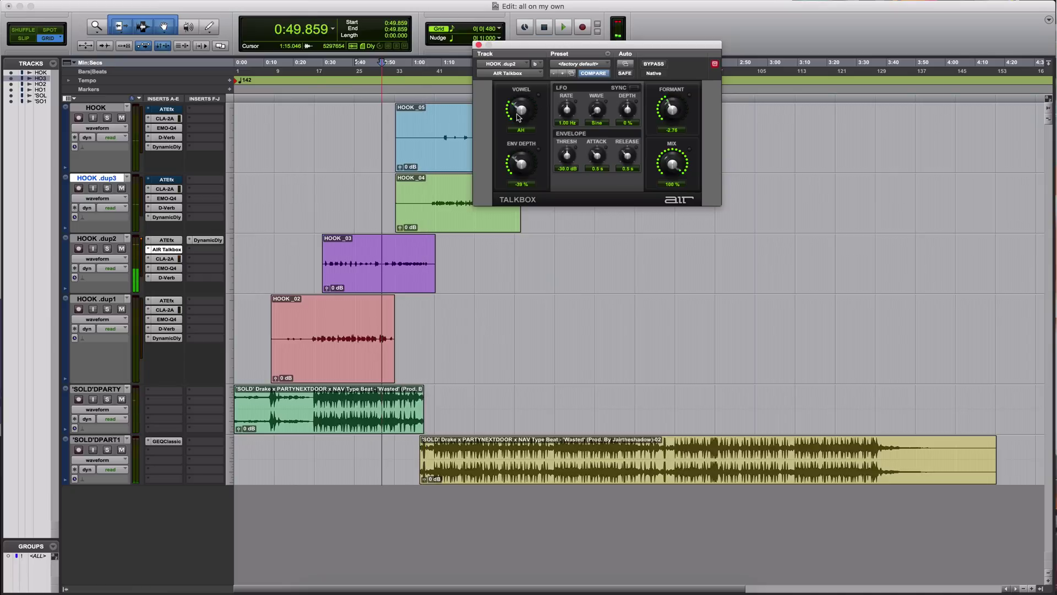
Replay from 0:54.718 while trying Talkbox's vowel at AA, formant at 7.88 and envelope depth close to zero, then stop at 0:57.253.
{"action": "left_click_drag", "start_coordinate": [518, 117], "coordinate": [518, 108]}
{"action": "left_click", "coordinate": [398, 110]}
{"action": "key", "text": "space"}
{"action": "left_click_drag", "start_coordinate": [681, 99], "coordinate": [678, 65]}
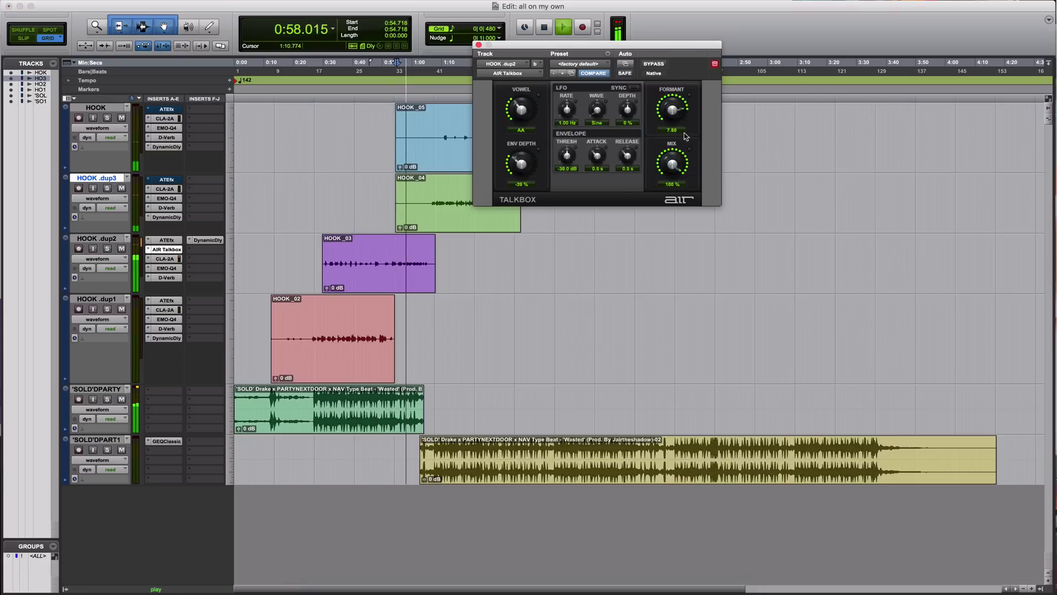
{"action": "left_click_drag", "start_coordinate": [521, 105], "coordinate": [529, 139]}
{"action": "left_click", "coordinate": [404, 93]}
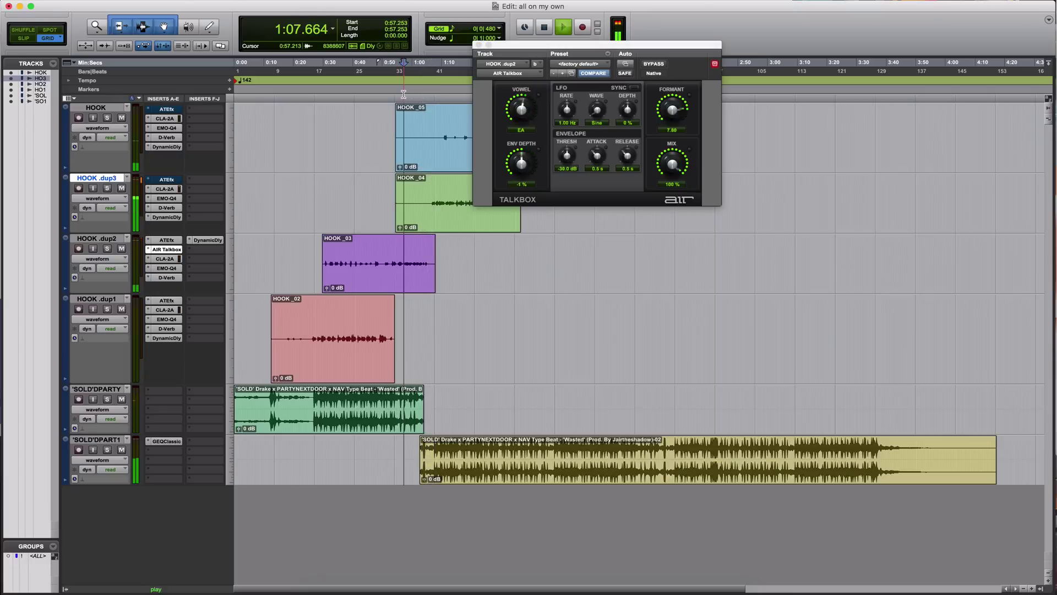
{"action": "key", "text": "space"}
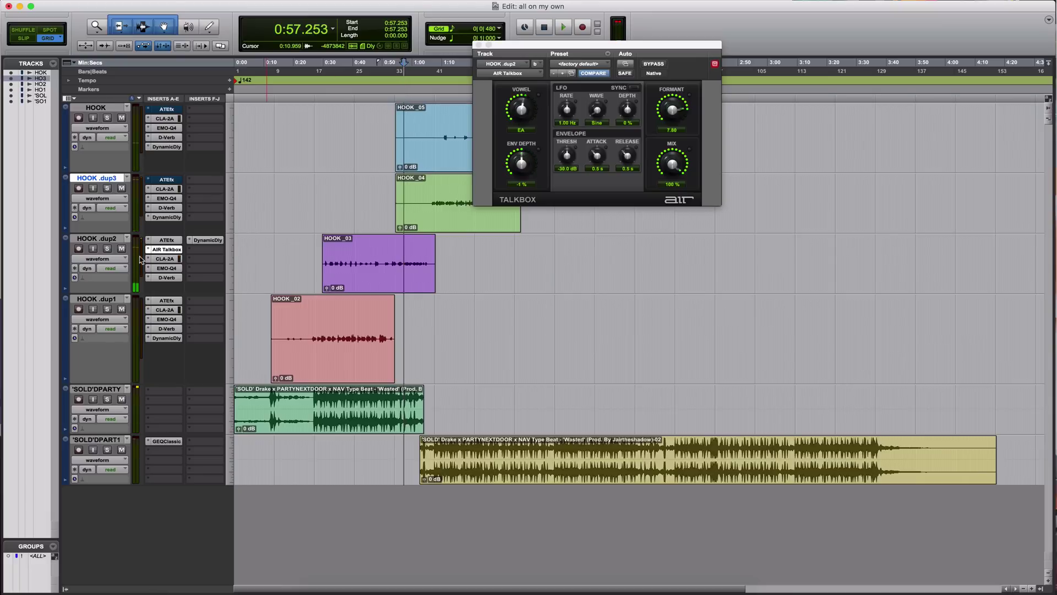
Replace AIR Talkbox on HOOK .dup2 with the harmonic plugin GTR Amp (mono) and play from 0:57.253.
{"action": "left_click", "coordinate": [149, 250]}
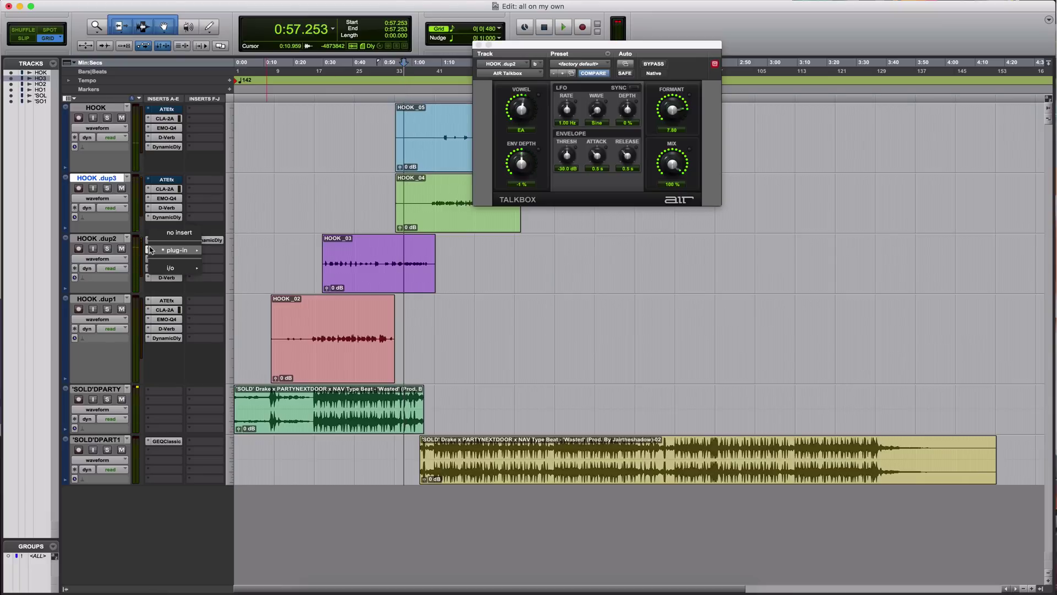
{"action": "mouse_move", "coordinate": [149, 250]}
{"action": "mouse_move", "coordinate": [230, 298]}
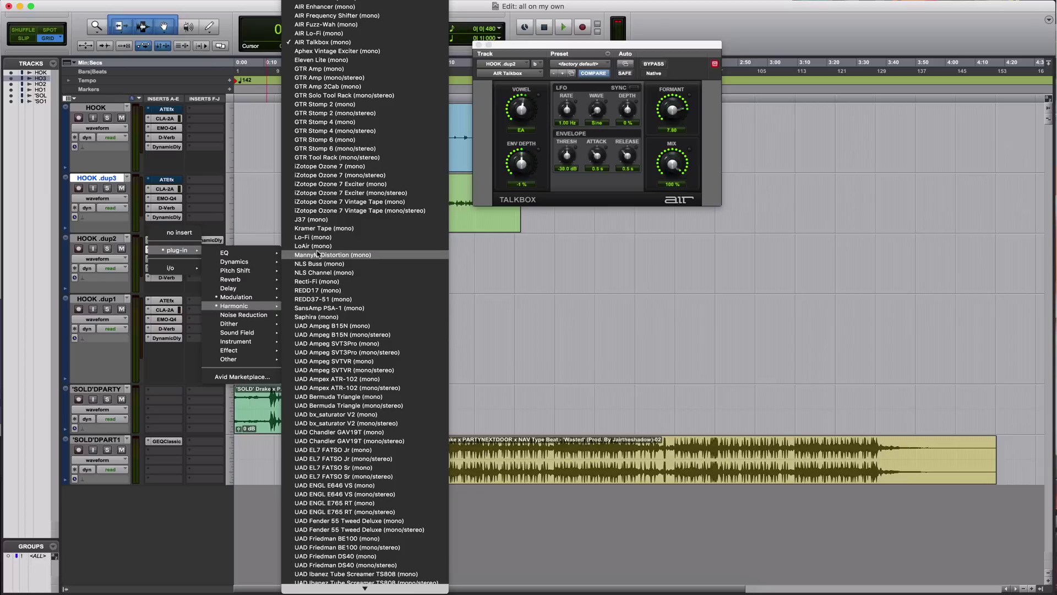
{"action": "left_click", "coordinate": [330, 69]}
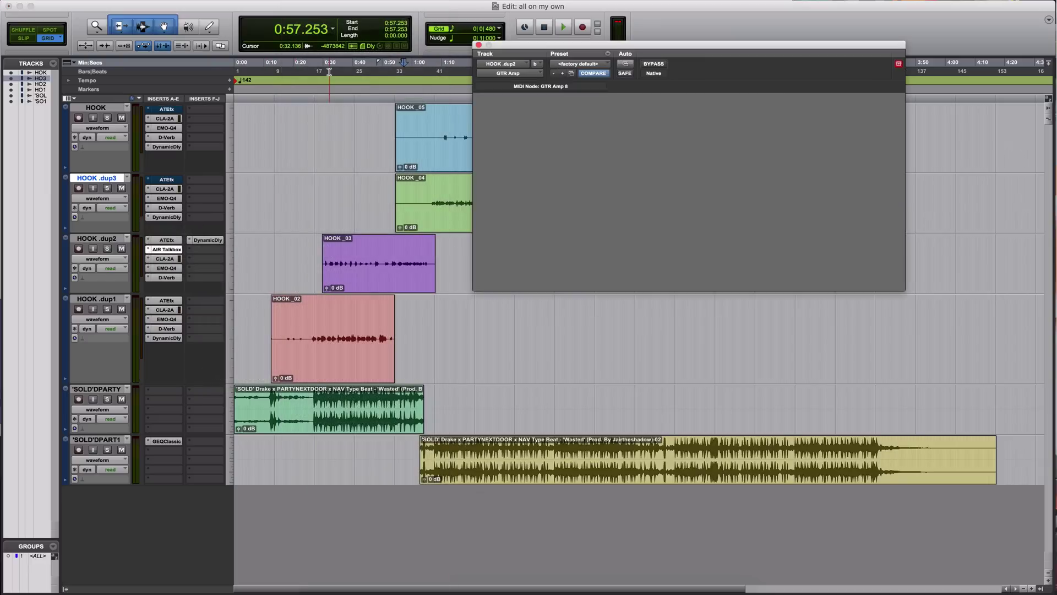
{"action": "key", "text": "space"}
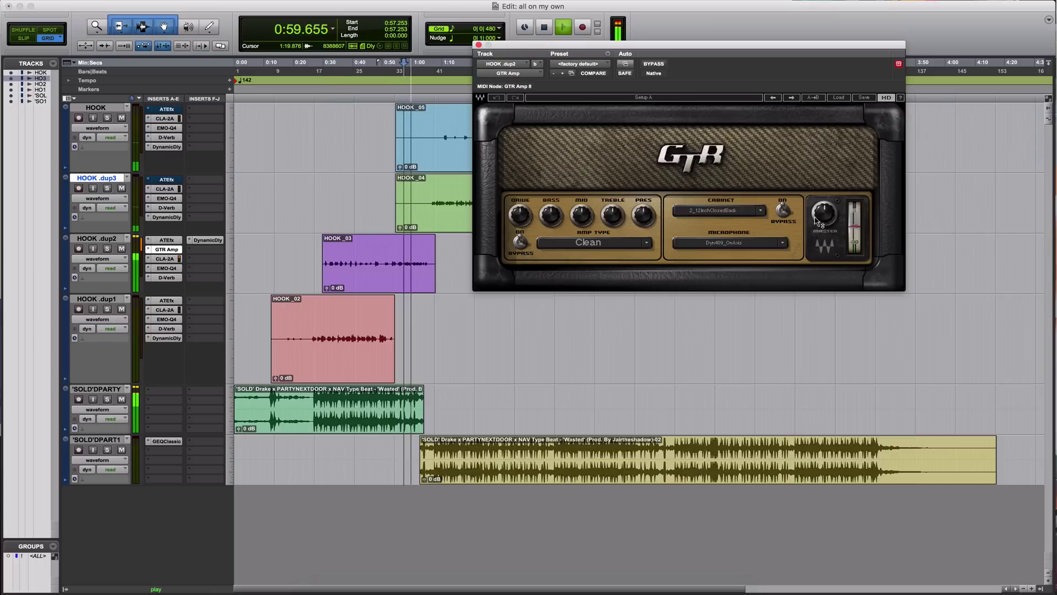
Slightly adjust the peak reduction of CLA-2A on HOOK .dup2 and audition it from 0:52.605.
{"action": "left_click", "coordinate": [479, 45]}
{"action": "key", "text": "space"}
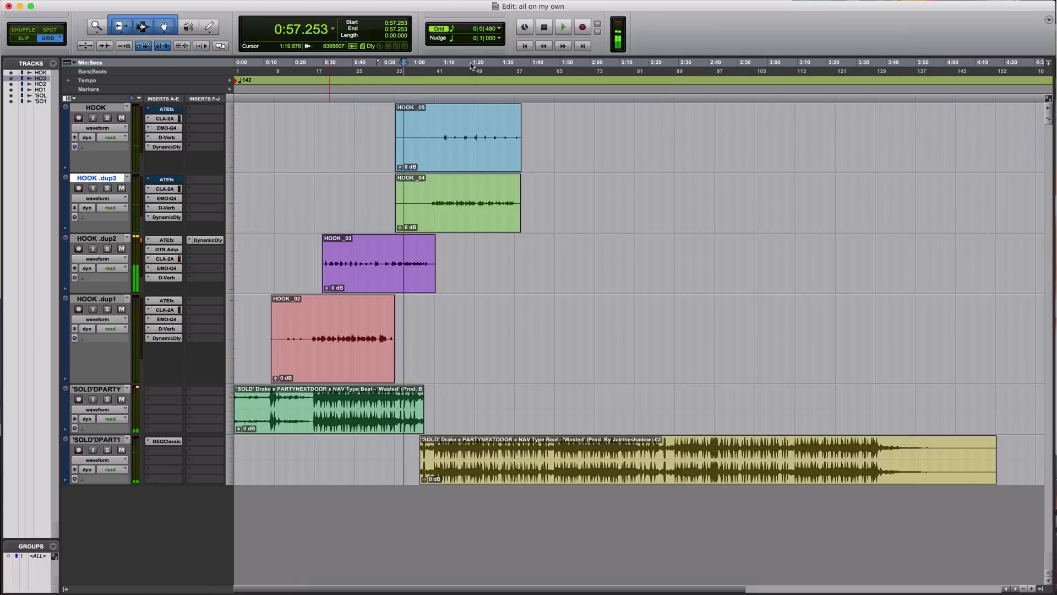
{"action": "left_click", "coordinate": [164, 258]}
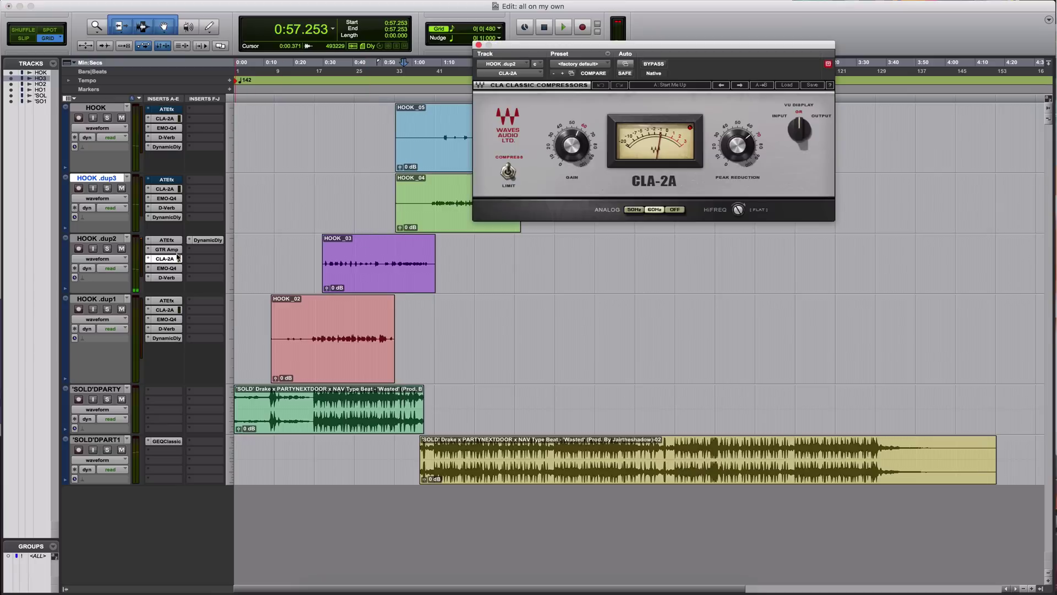
{"action": "left_click", "coordinate": [390, 98]}
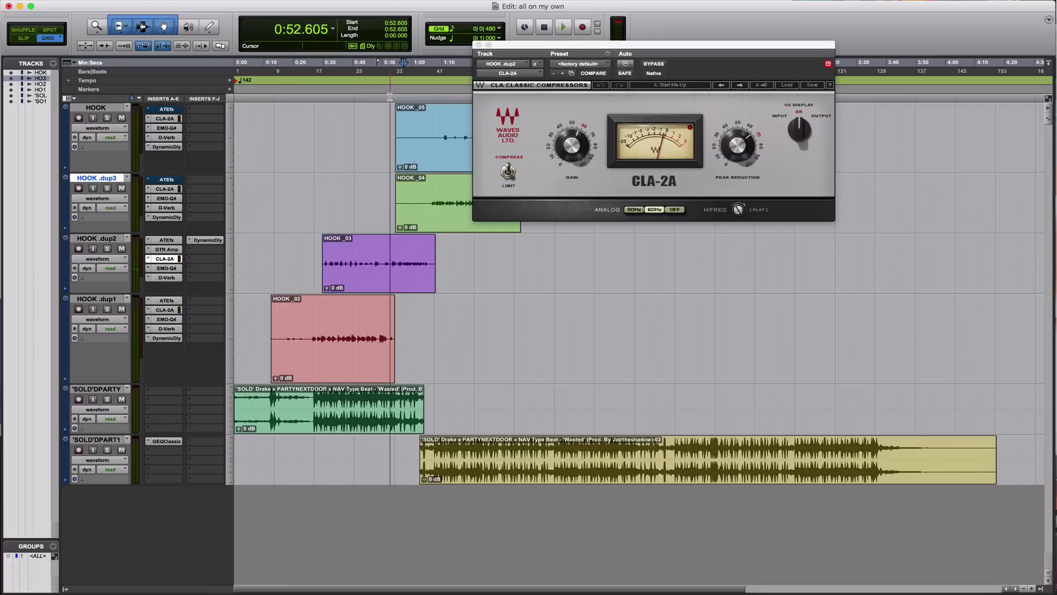
{"action": "left_click_drag", "start_coordinate": [737, 146], "coordinate": [737, 141]}
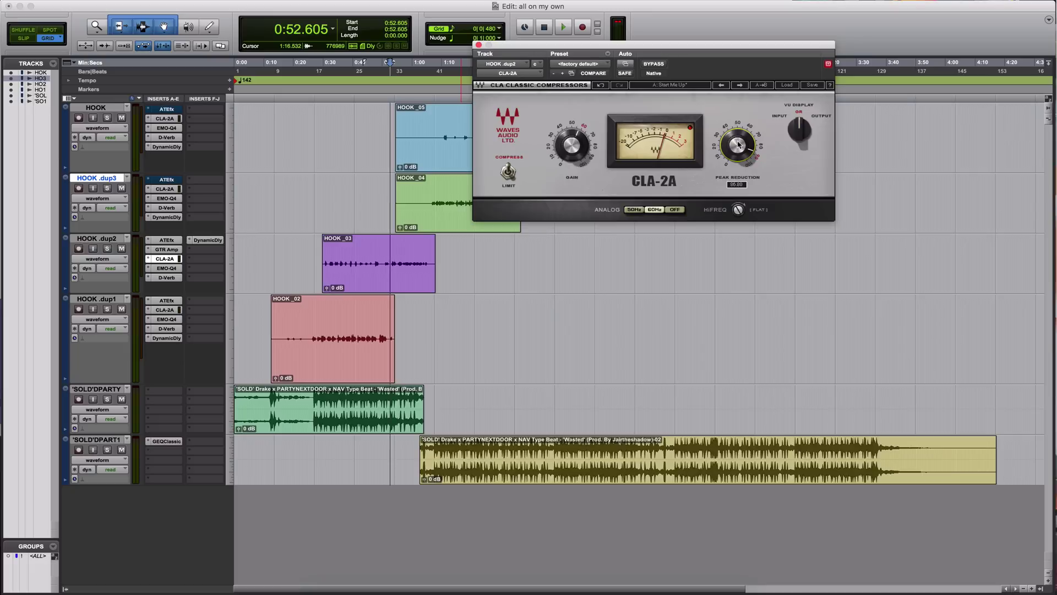
{"action": "key", "text": "space"}
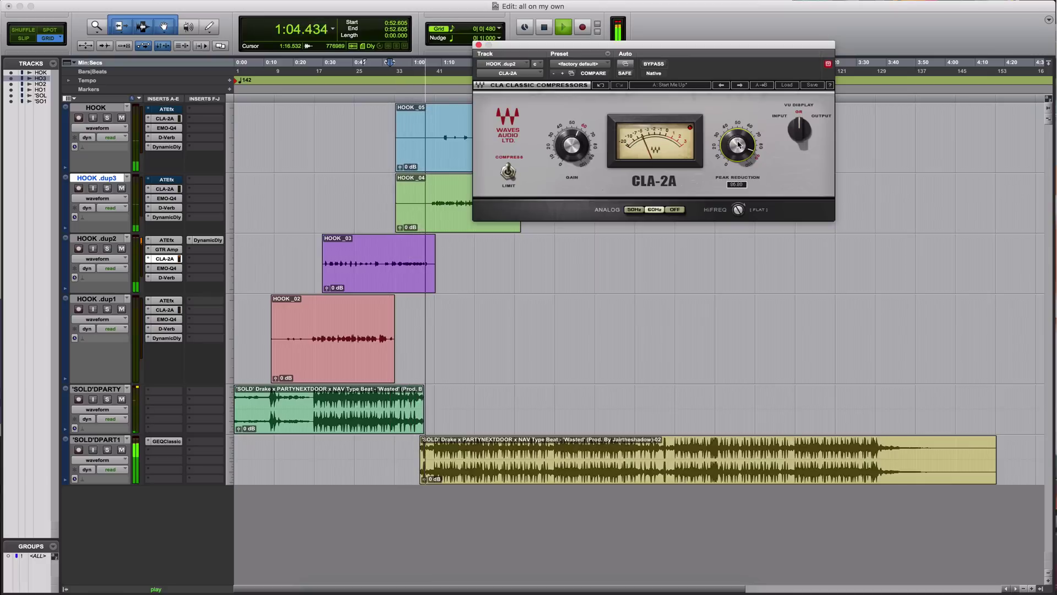
{"action": "key", "text": "space"}
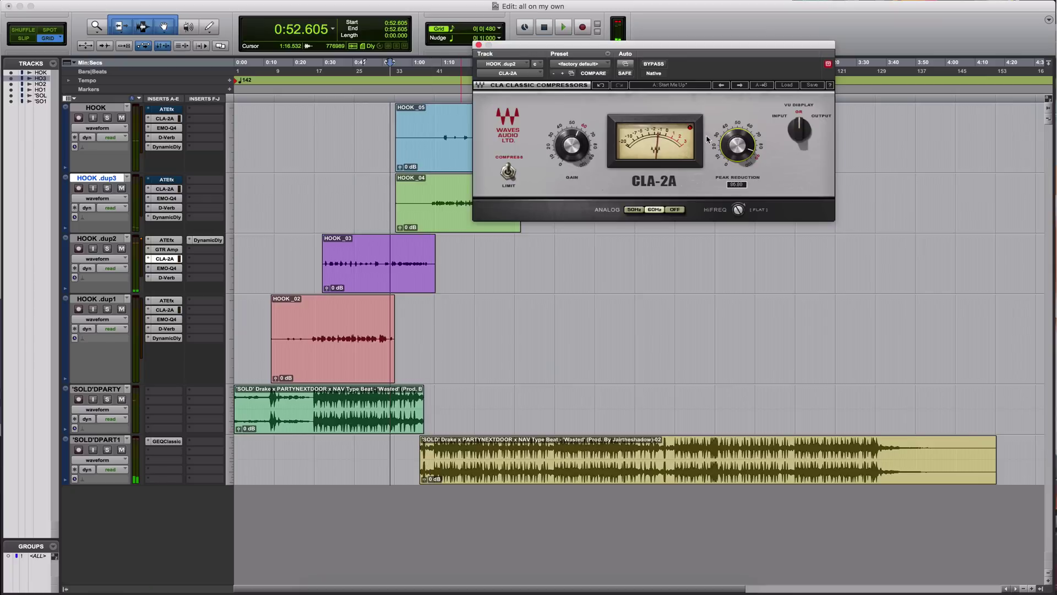
{"action": "left_click", "coordinate": [479, 44]}
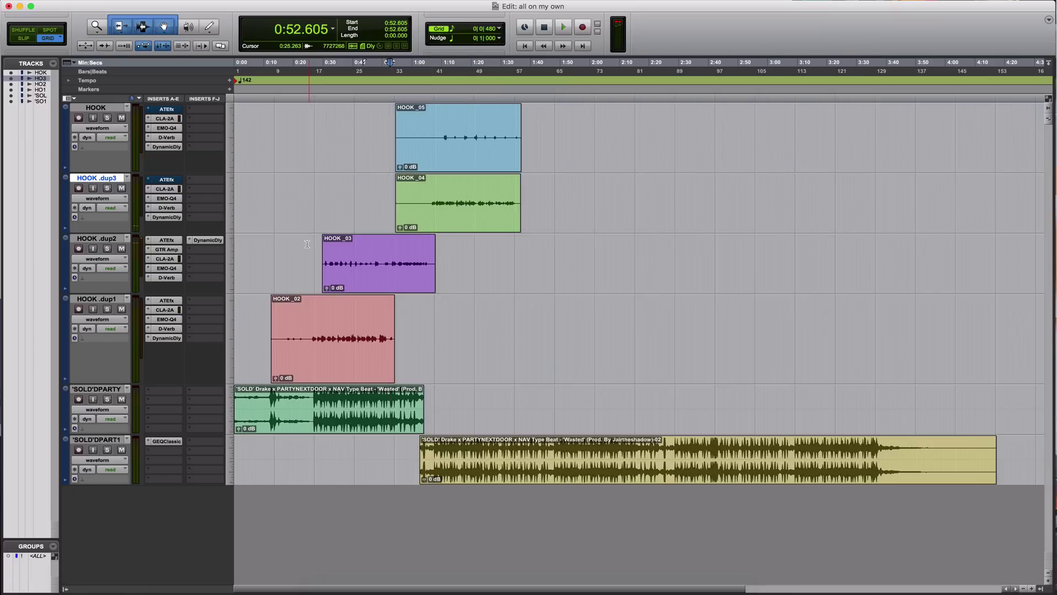
Raise the D-Verb mix on HOOK .dup2 to 36 % while auditioning from 0:52.605, then stop playback.
{"action": "left_click", "coordinate": [172, 277]}
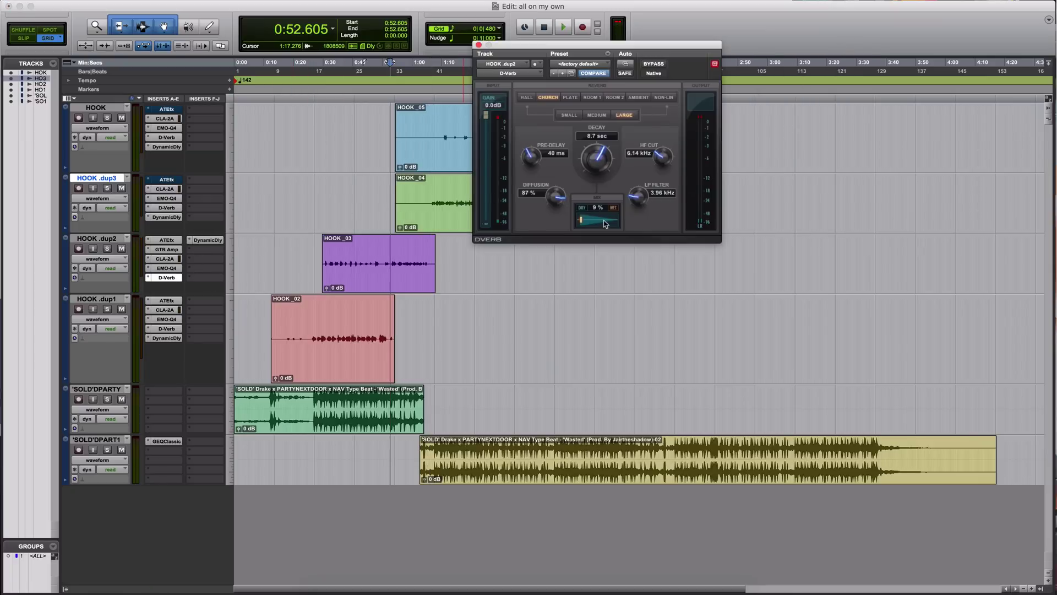
{"action": "left_click_drag", "start_coordinate": [581, 226], "coordinate": [588, 230]}
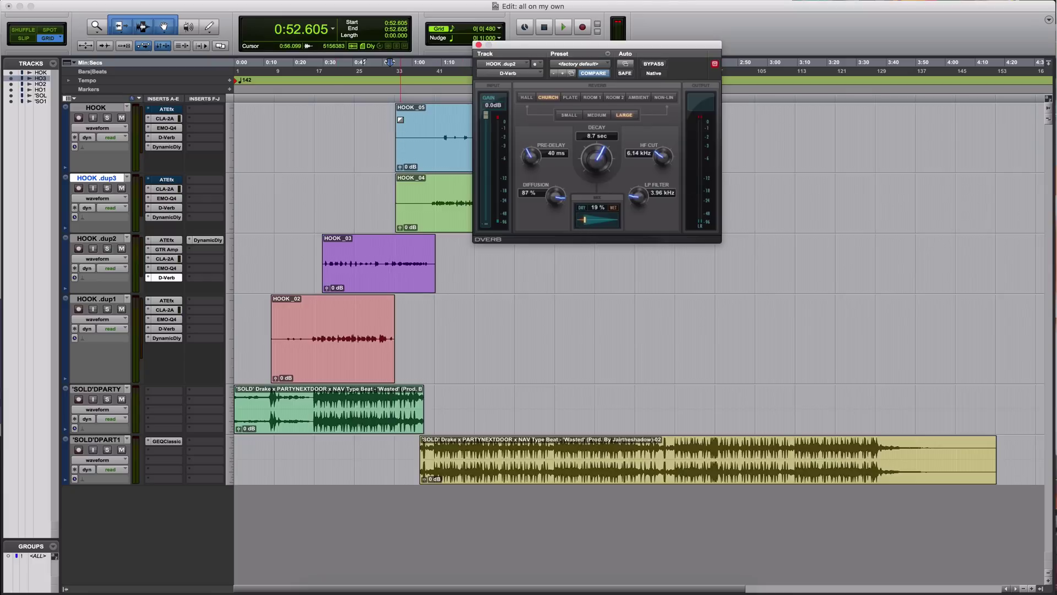
{"action": "key", "text": "space"}
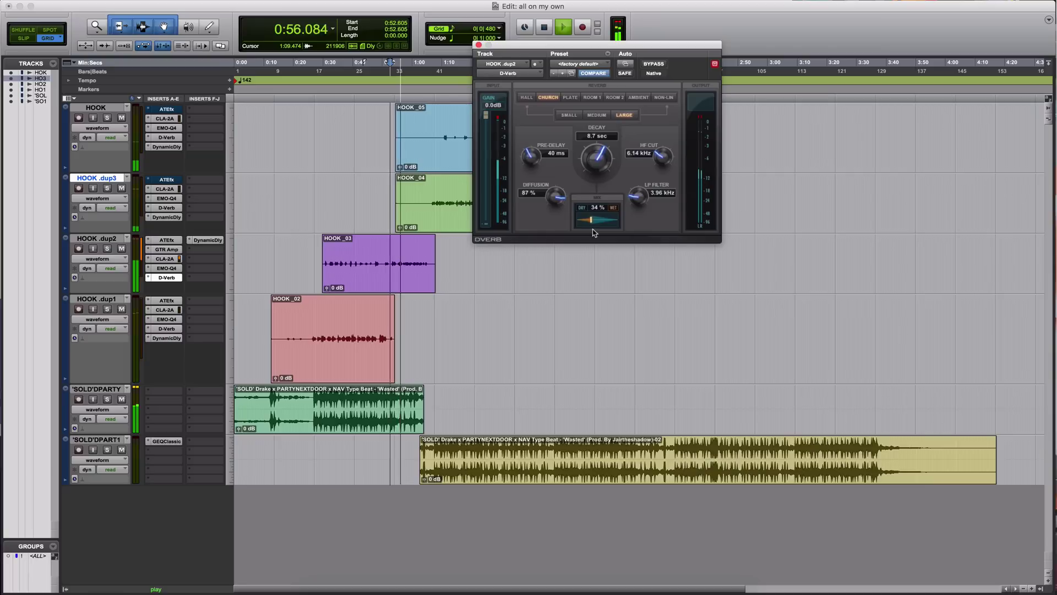
{"action": "left_click_drag", "start_coordinate": [587, 224], "coordinate": [594, 232]}
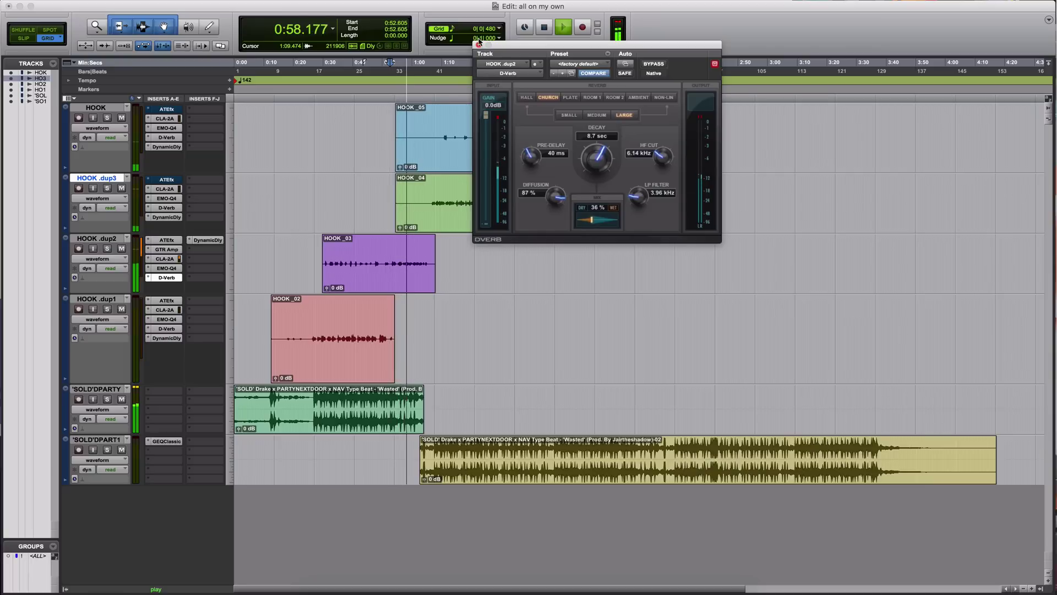
{"action": "left_click", "coordinate": [479, 45]}
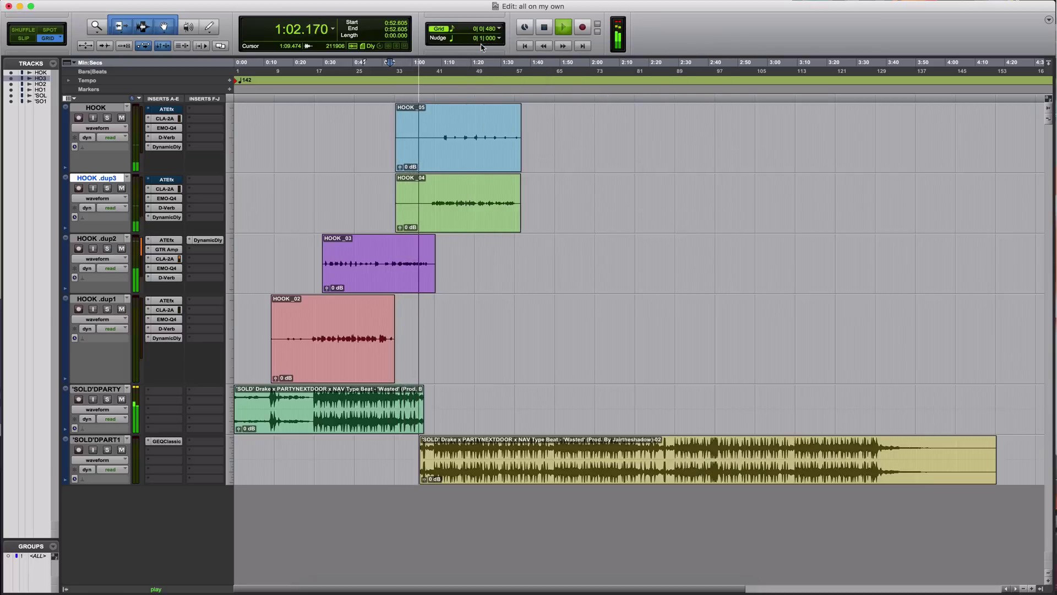
{"action": "key", "text": "space"}
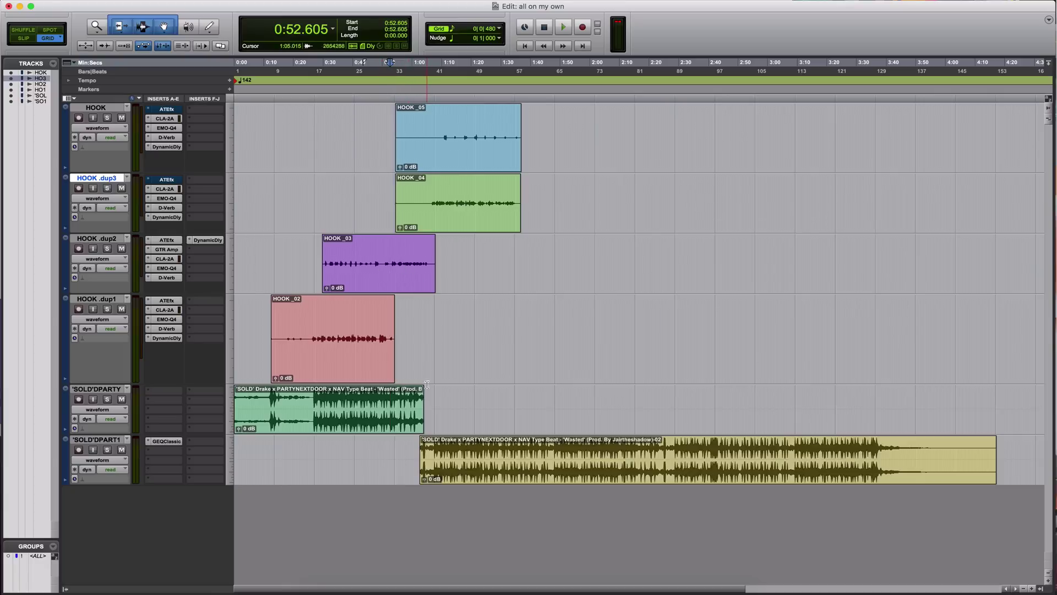
Bypass GEQ Classic on the second beat track 'SOLD'DPART1 and place the playback cursor at 1:02.112.
{"action": "left_click", "coordinate": [425, 328]}
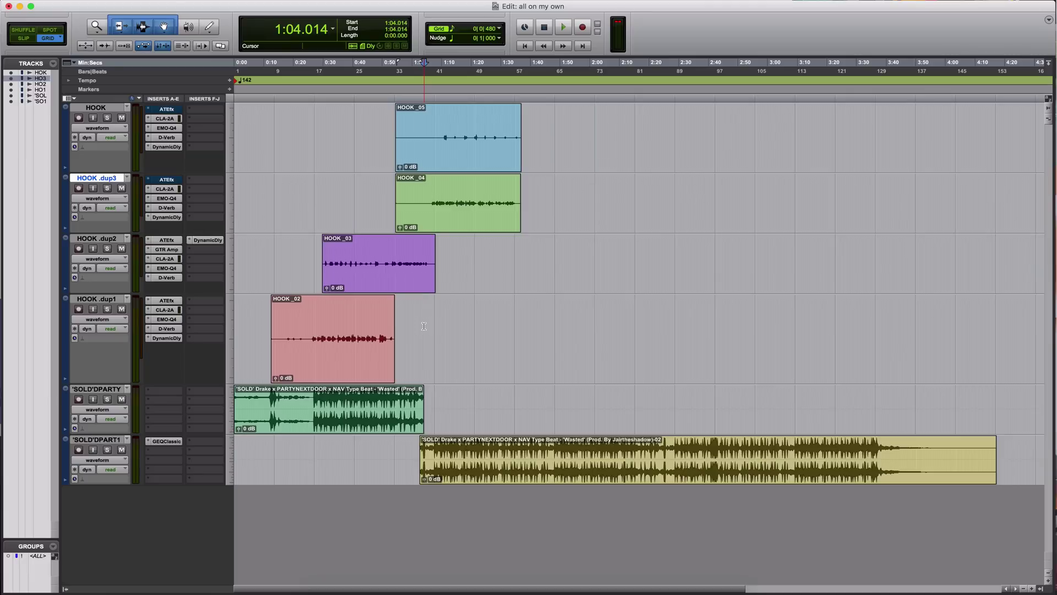
{"action": "left_click", "coordinate": [410, 453]}
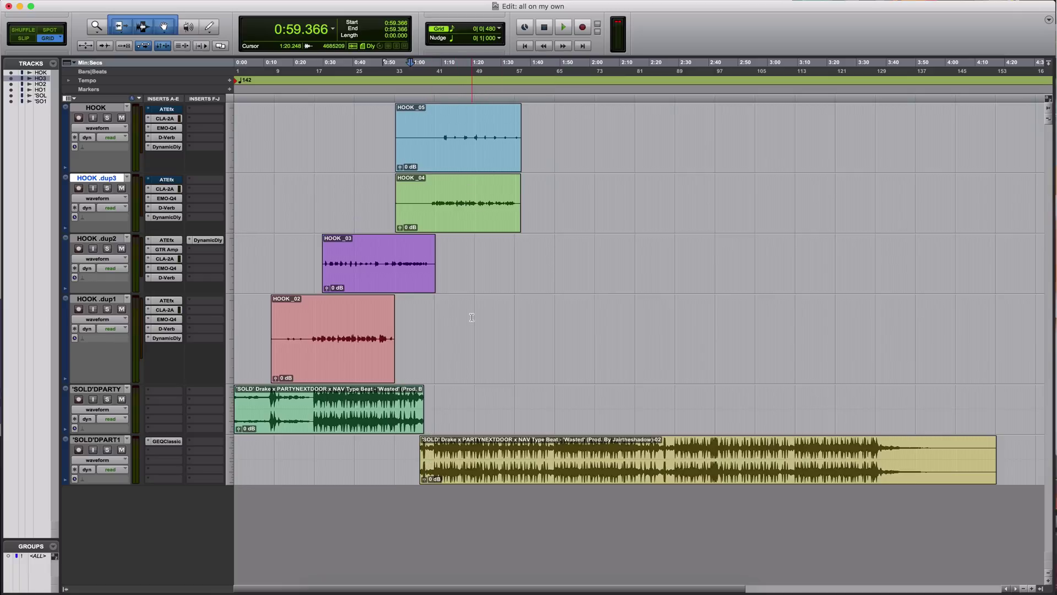
{"action": "left_click", "coordinate": [166, 441]}
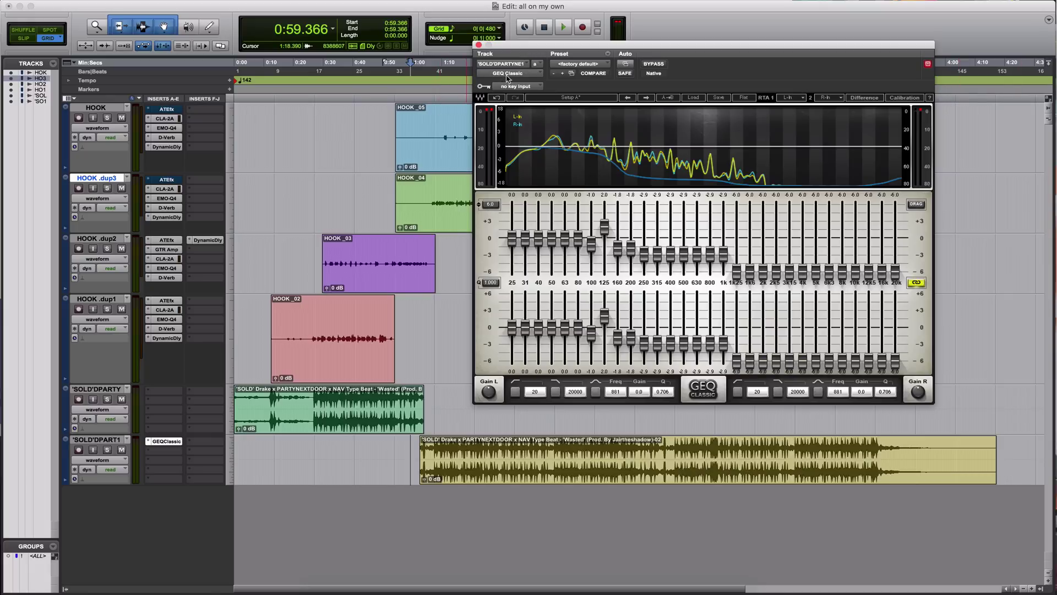
{"action": "left_click", "coordinate": [654, 64]}
{"action": "left_click", "coordinate": [418, 96]}
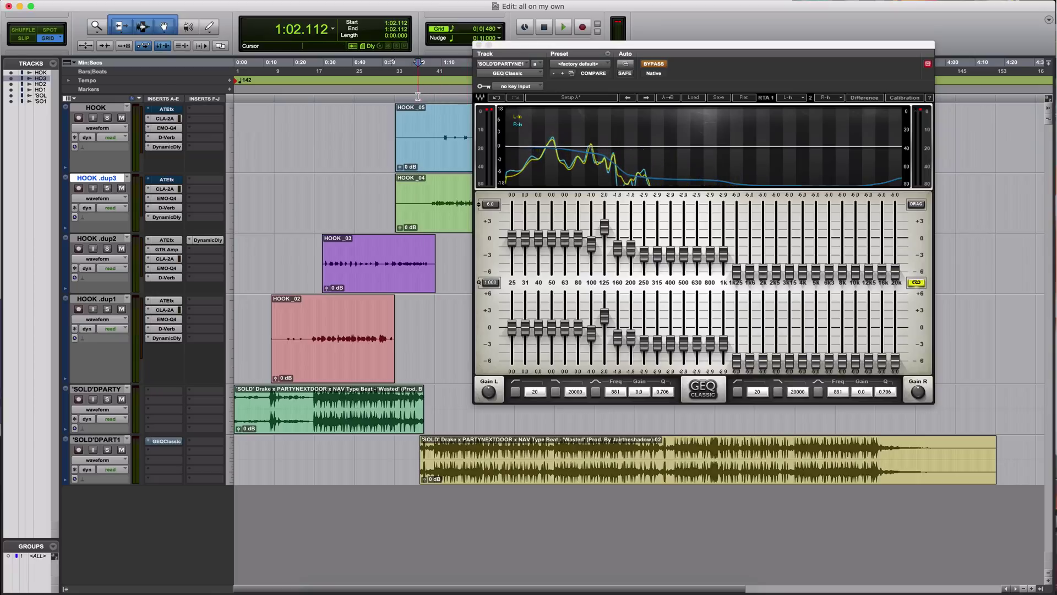
Mute HOOK and HOOK .dup3 and audition the beat with the EQ bypassed from 1:02.112 and from 1:07.816.
{"action": "left_click", "coordinate": [122, 118]}
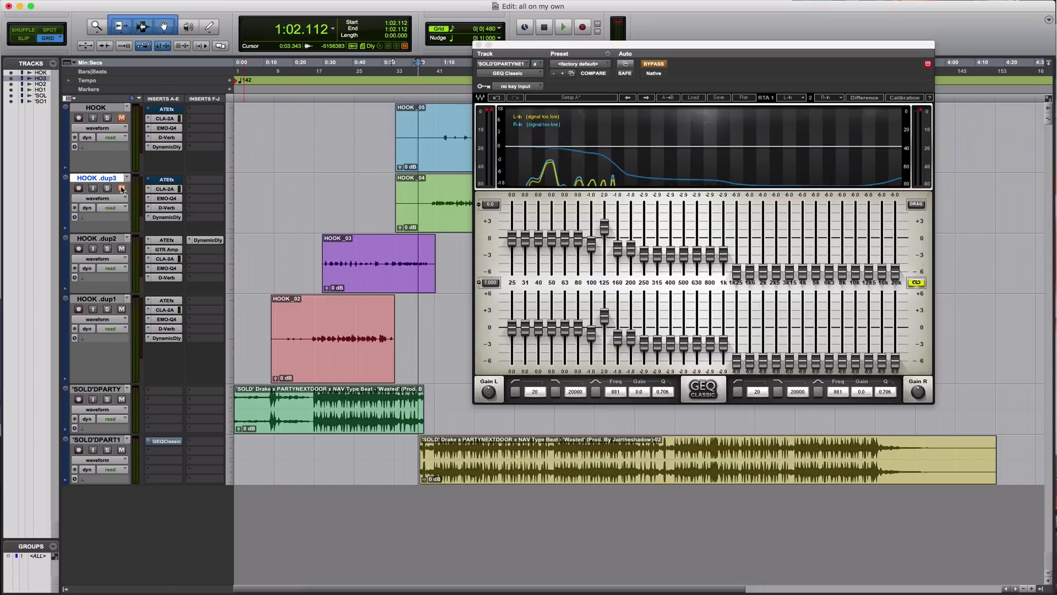
{"action": "key", "text": "space"}
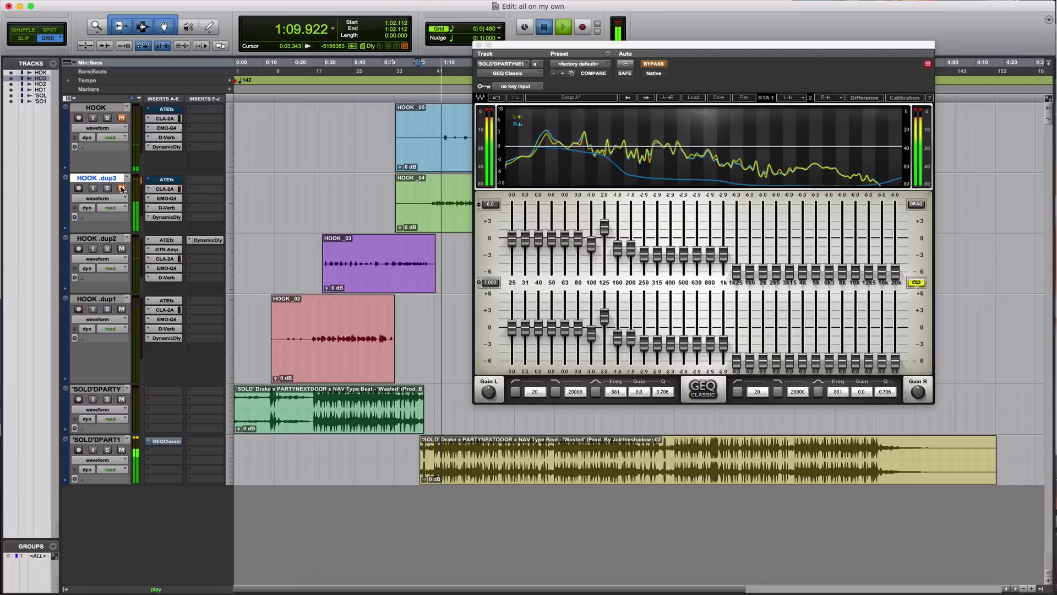
{"action": "key", "text": "space"}
{"action": "left_click", "coordinate": [435, 96]}
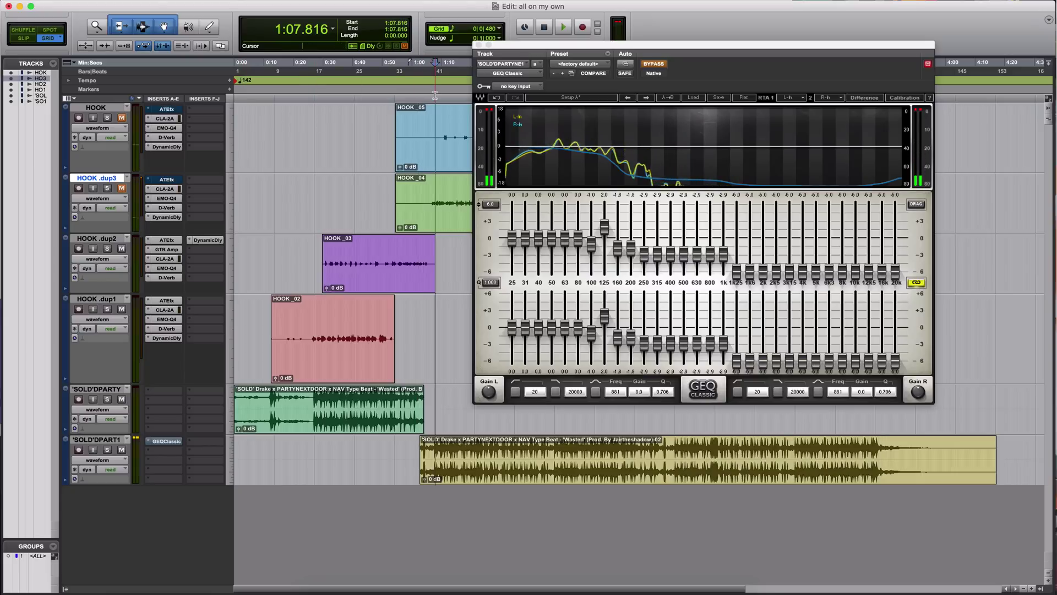
{"action": "key", "text": "space"}
{"action": "key", "text": "space"}
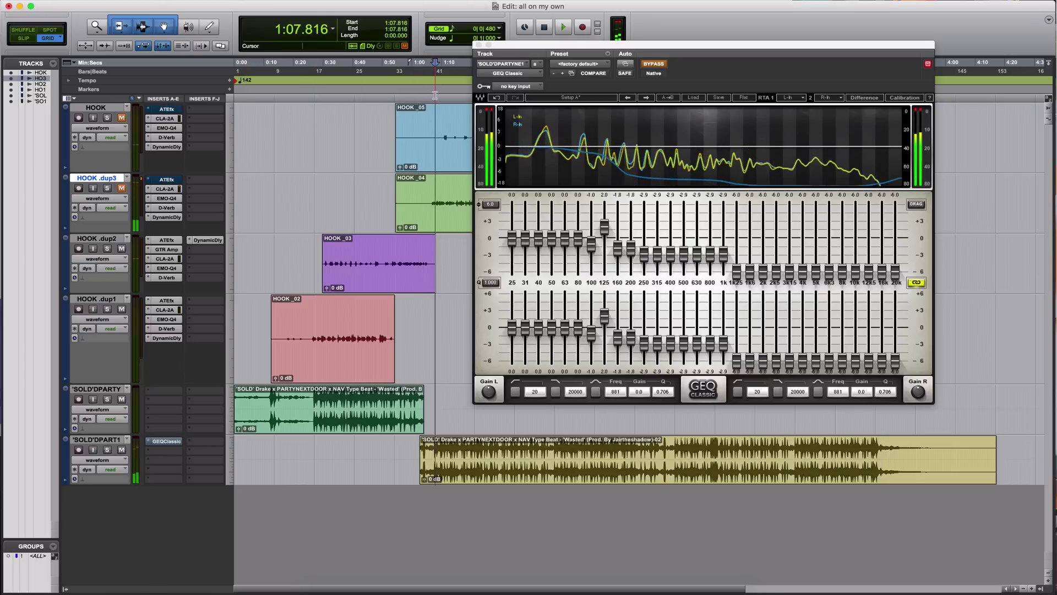
Reactivate GEQ Classic and audition the equalized beat from 1:07.816, briefly selecting its bands from 160 Hz upward between playbacks.
{"action": "left_click", "coordinate": [654, 64]}
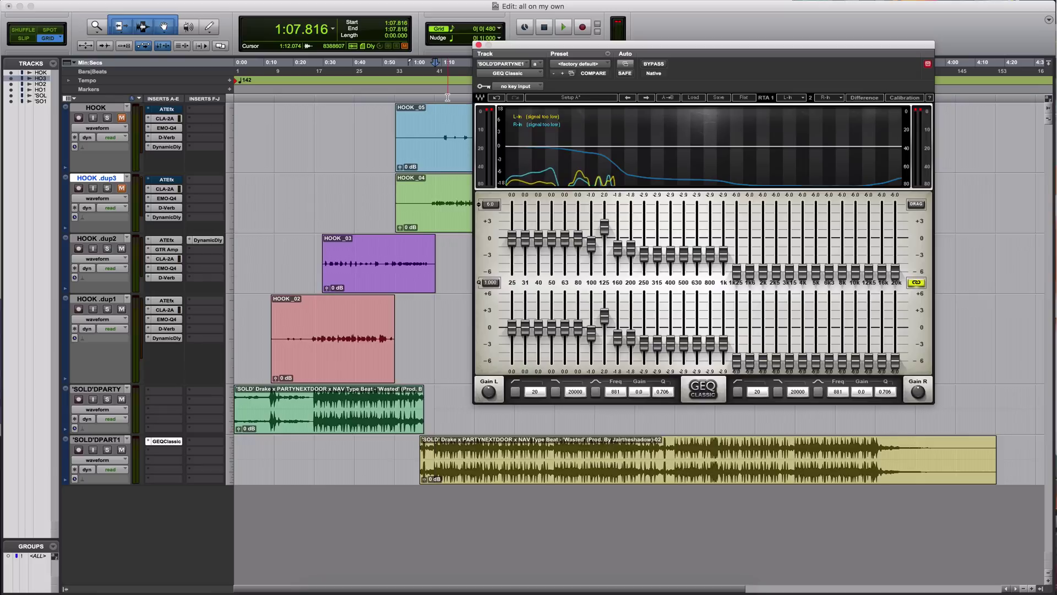
{"action": "key", "text": "space"}
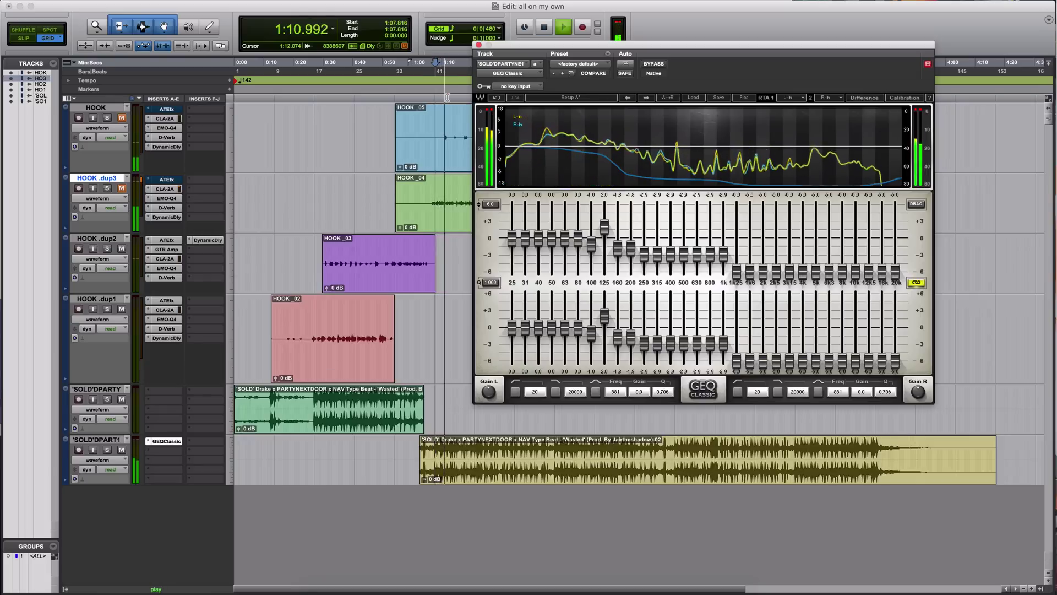
{"action": "key", "text": "space"}
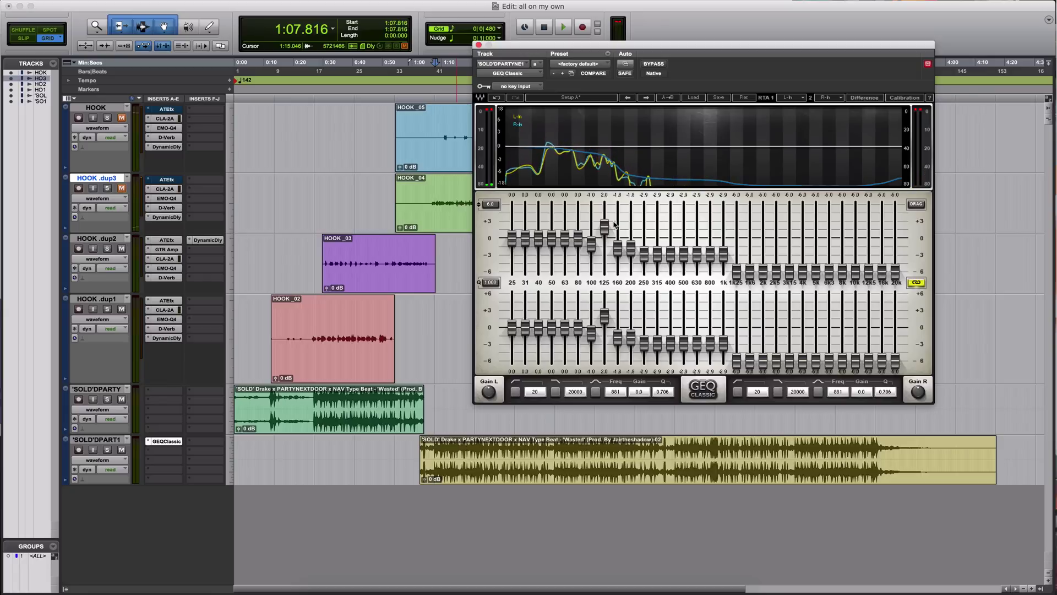
{"action": "left_click_drag", "start_coordinate": [614, 224], "coordinate": [786, 270]}
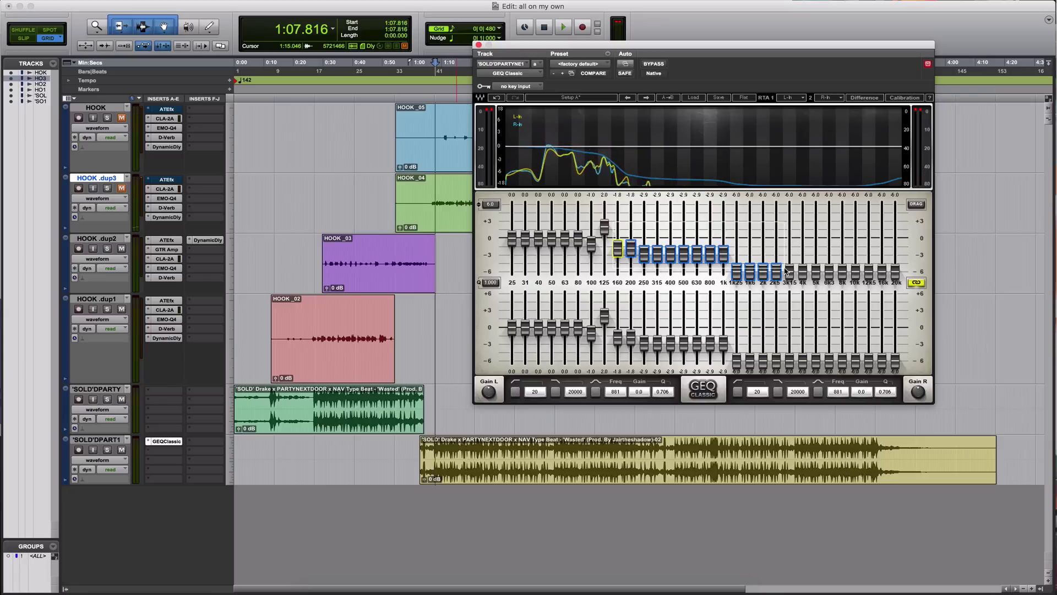
{"action": "left_click", "coordinate": [637, 235]}
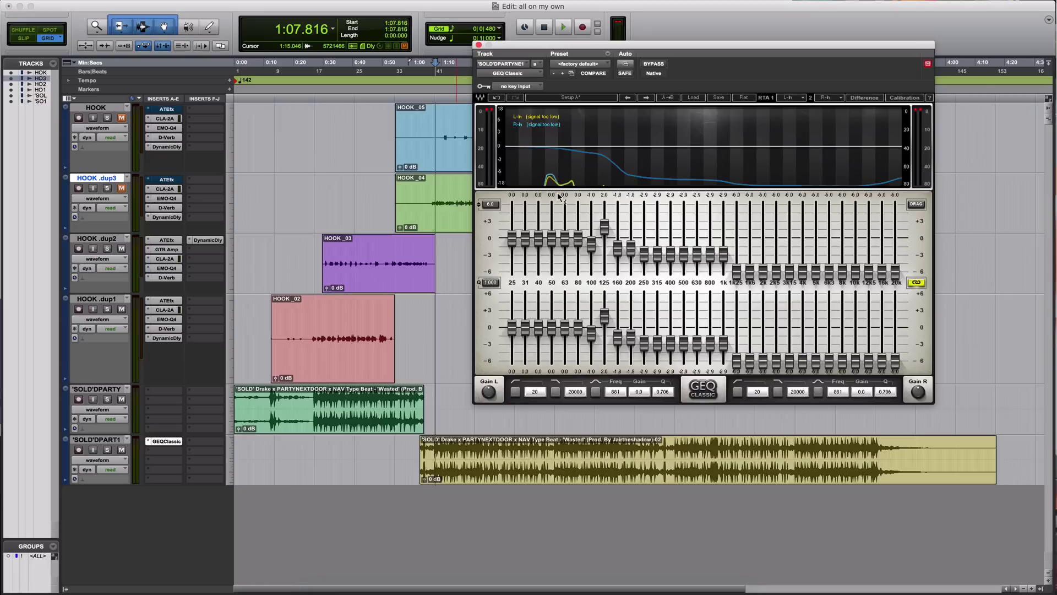
{"action": "key", "text": "space"}
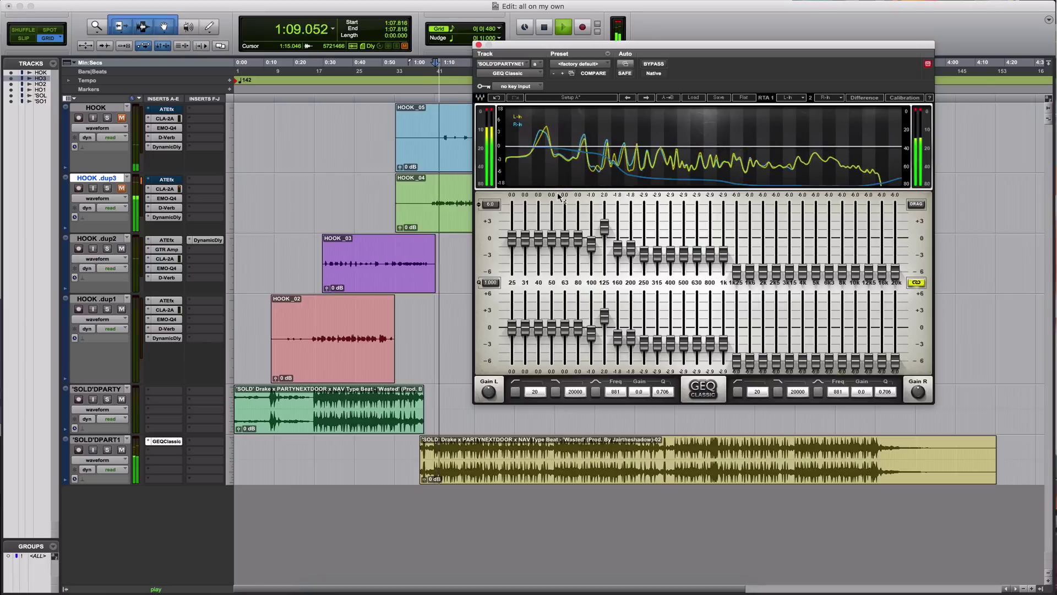
{"action": "key", "text": "space"}
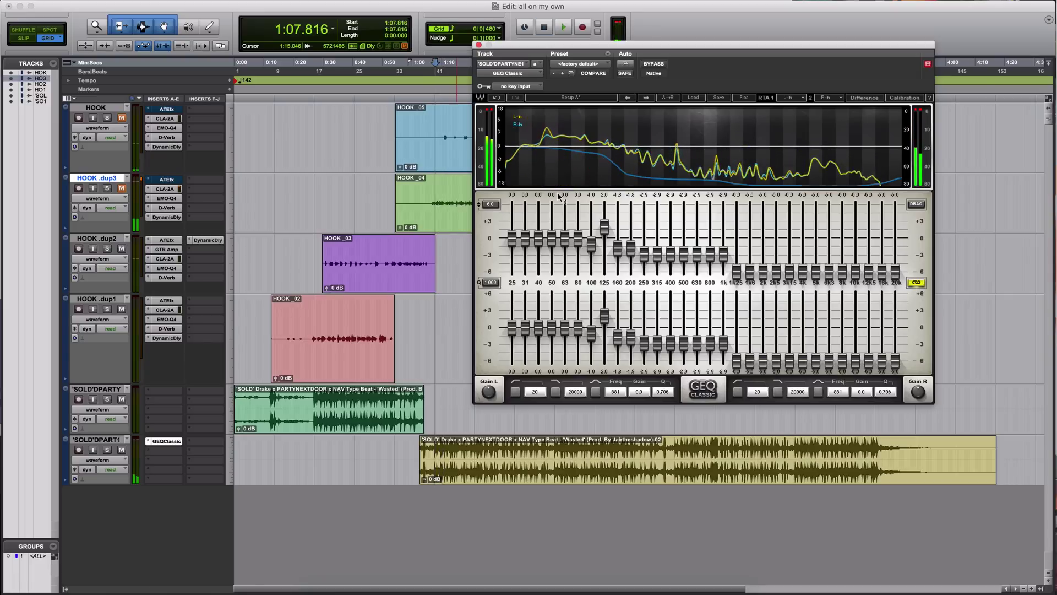
Replace GEQ Classic on 'SOLD'DPART1 with the multichannel plugin OneKnob Filter (stereo).
{"action": "left_click", "coordinate": [151, 444]}
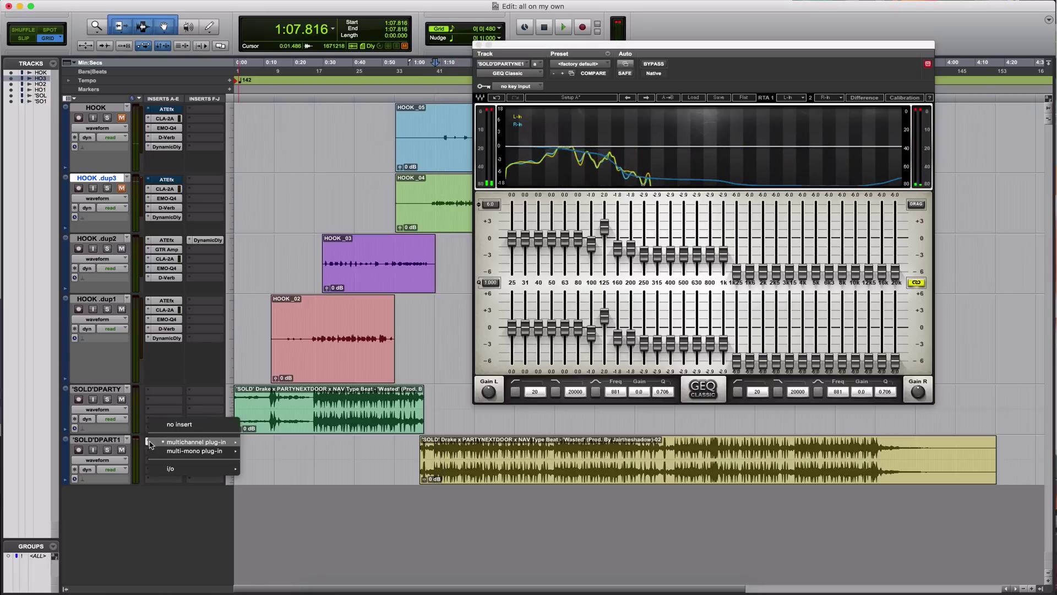
{"action": "mouse_move", "coordinate": [184, 443]}
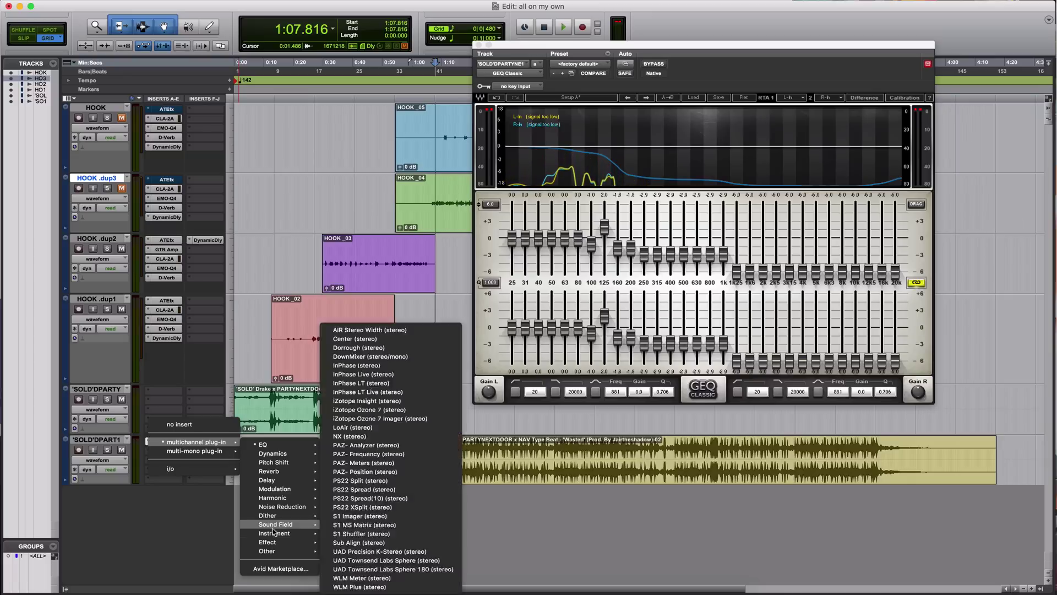
{"action": "mouse_move", "coordinate": [284, 551]}
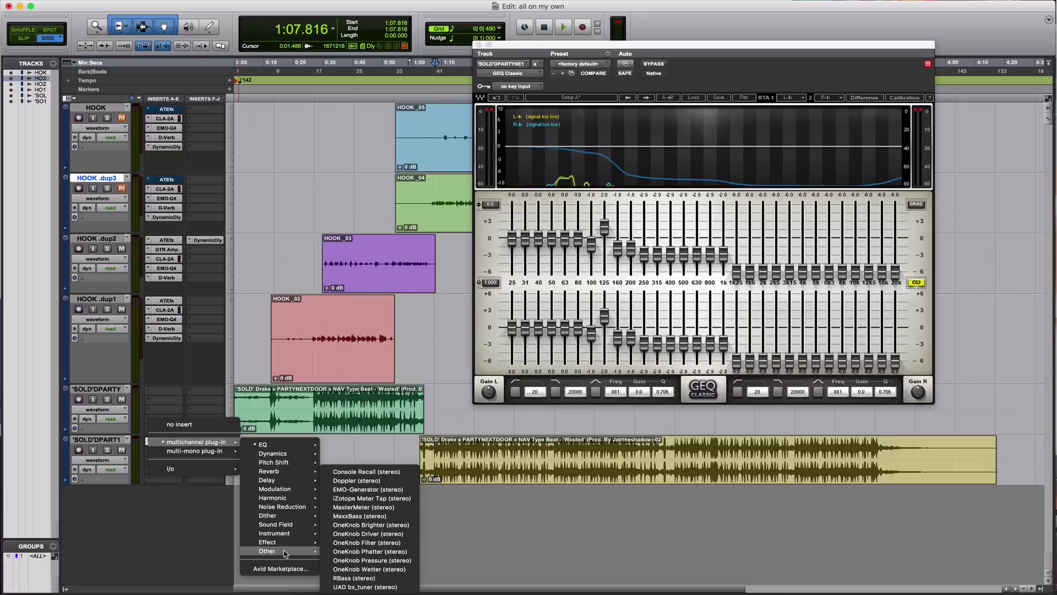
{"action": "left_click", "coordinate": [394, 544]}
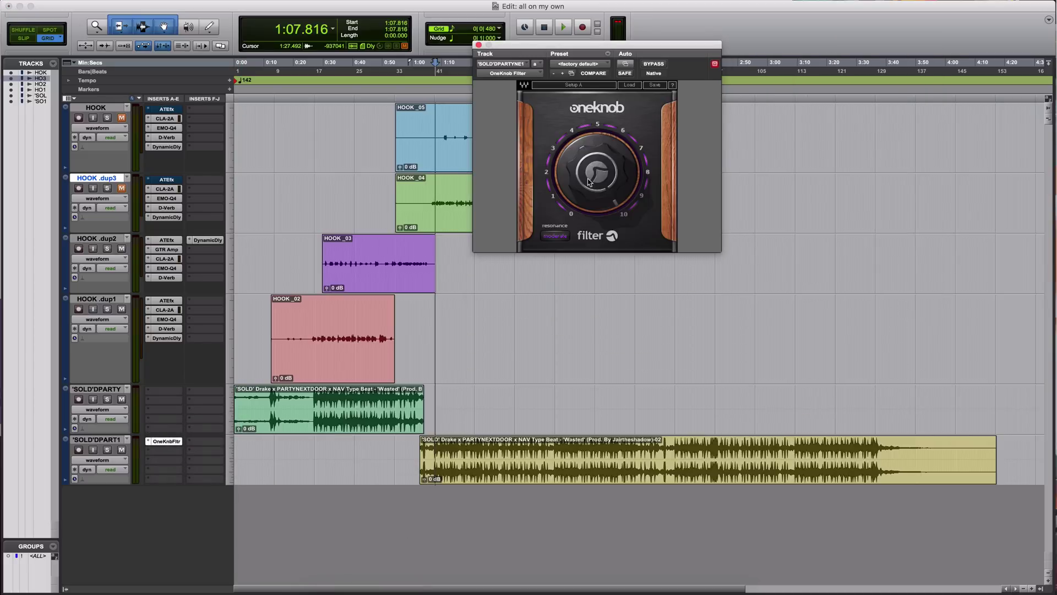
Set OneKnob Filter on the second beat track to 3.9 while playing from 1:07.816, then close it and stop.
{"action": "key", "text": "space"}
{"action": "left_click_drag", "start_coordinate": [583, 165], "coordinate": [582, 170]}
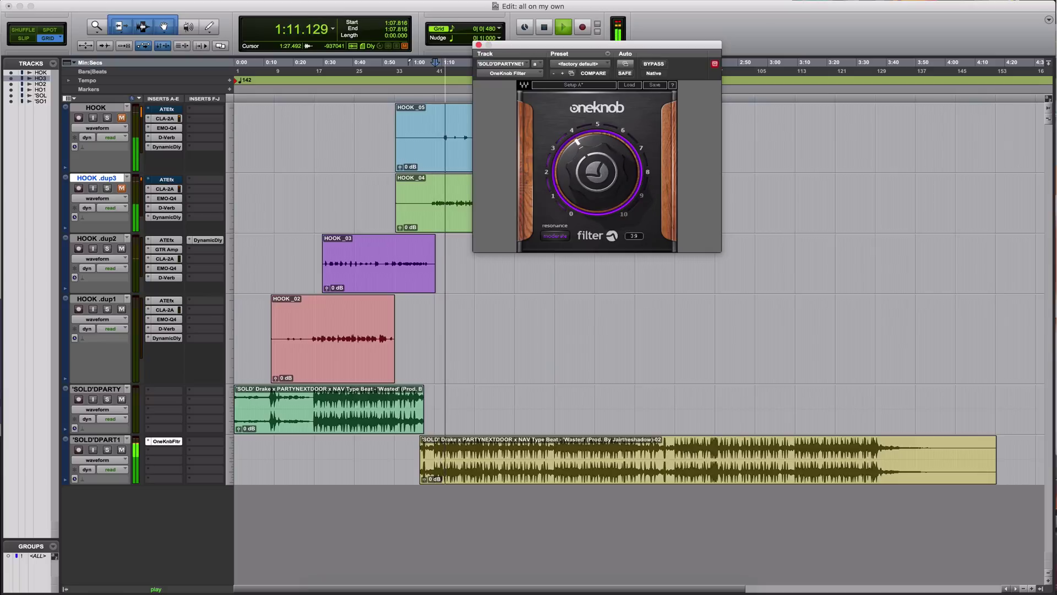
{"action": "left_click", "coordinate": [478, 45]}
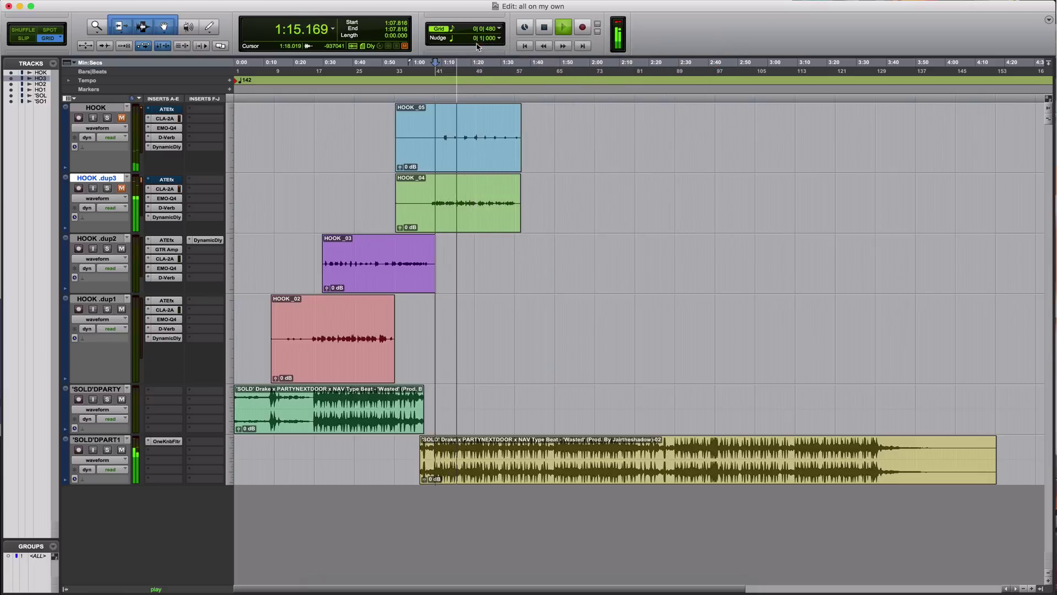
{"action": "key", "text": "space"}
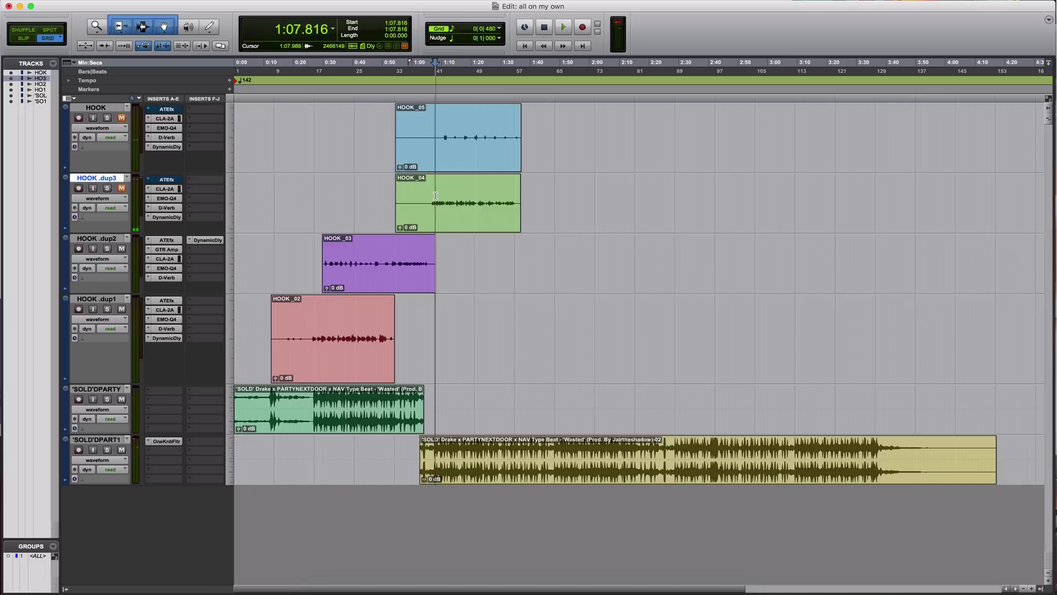
Arm HOOK .dup3 for recording and record a short vocal take from 1:43.098 to about 1:49.
{"action": "left_click", "coordinate": [432, 100]}
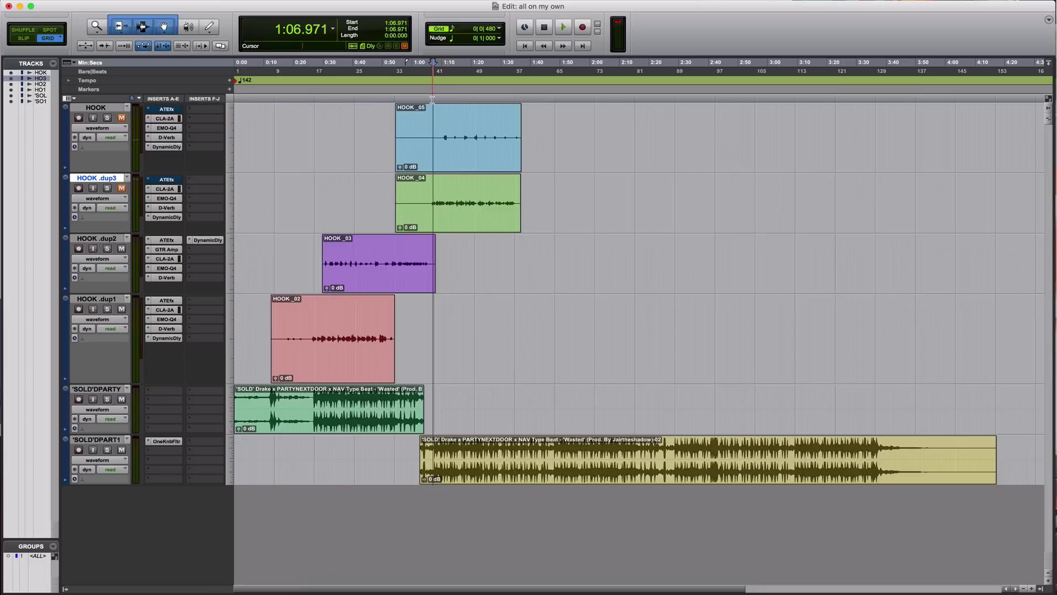
{"action": "left_click", "coordinate": [427, 98]}
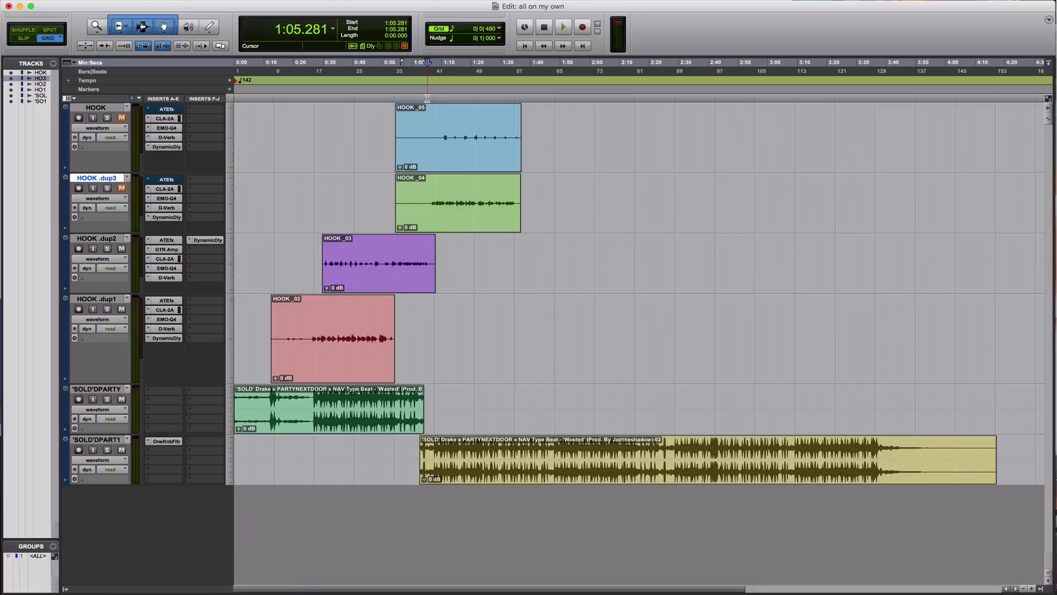
{"action": "left_click", "coordinate": [539, 95]}
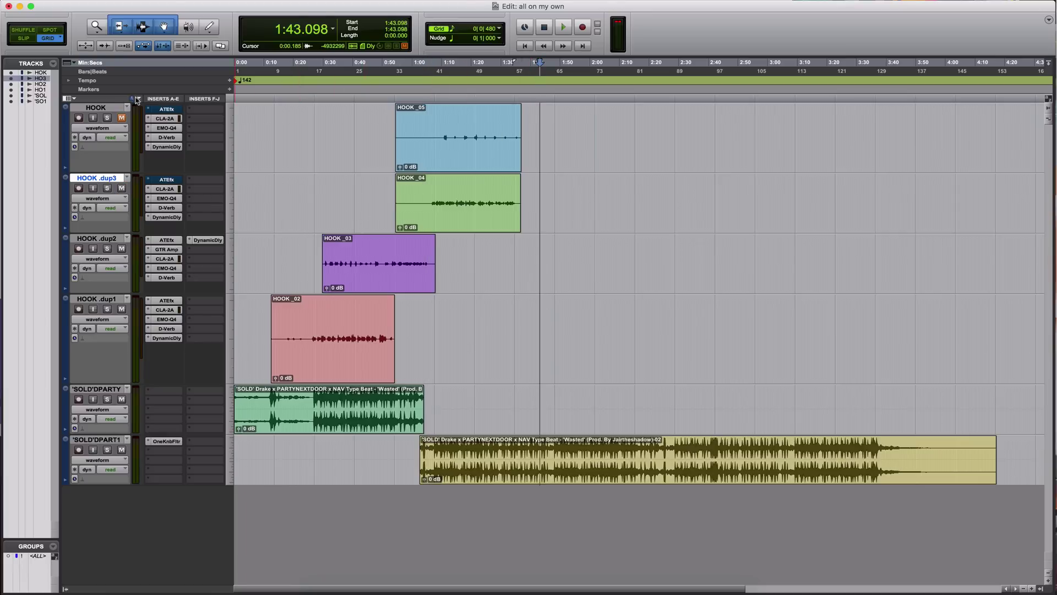
{"action": "left_click", "coordinate": [80, 188]}
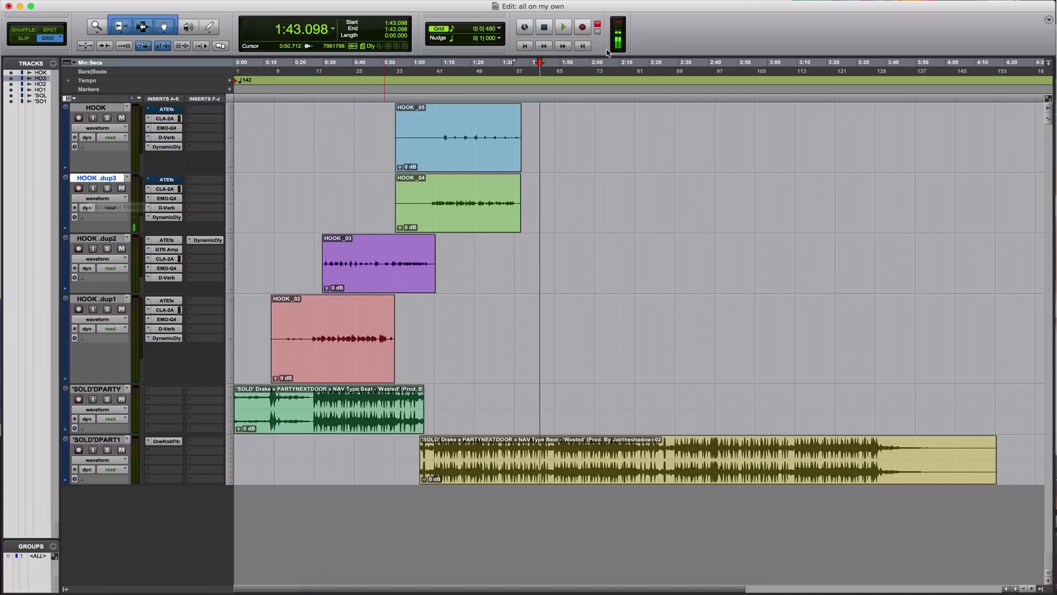
{"action": "left_click", "coordinate": [583, 27]}
{"action": "left_click", "coordinate": [568, 29]}
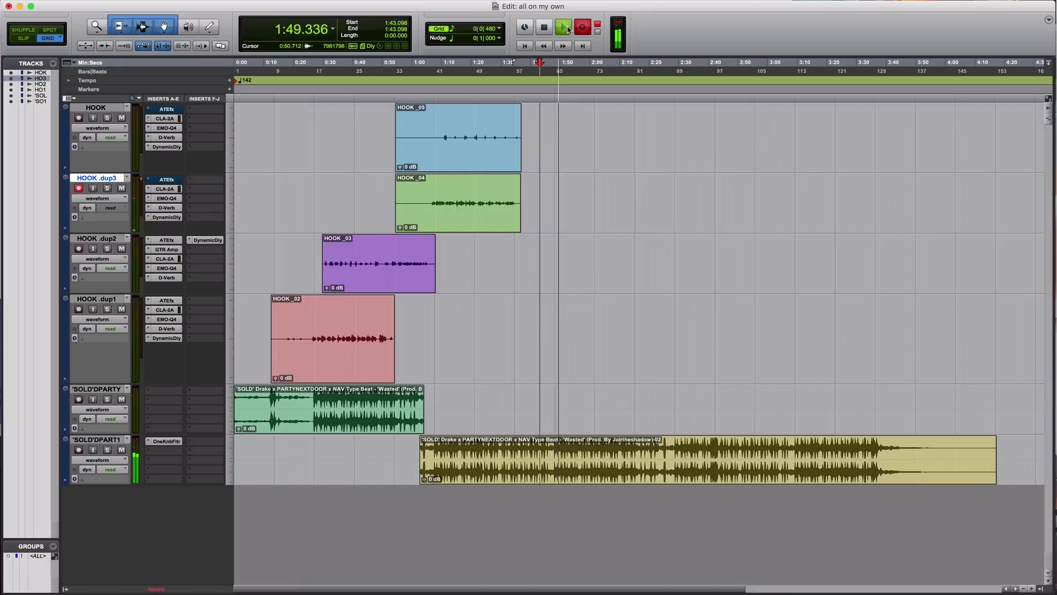
{"action": "left_click", "coordinate": [568, 29]}
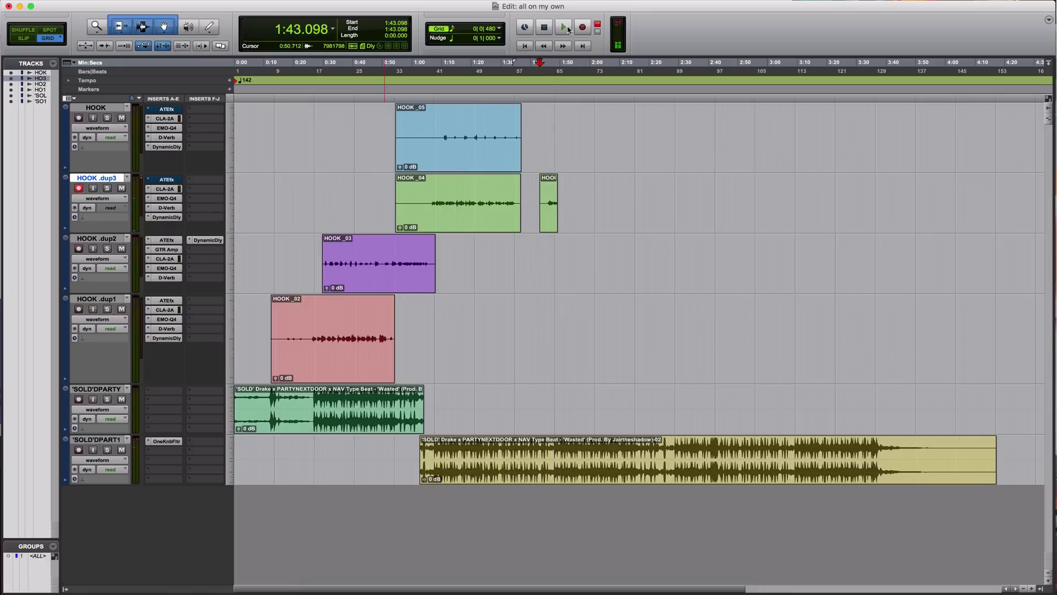
Audition the new take on HOOK .dup3 from 1:44.366 and, with the track disarmed, the hook vocals over the beat from 1:07.183.
{"action": "left_click", "coordinate": [544, 96]}
{"action": "key", "text": "space"}
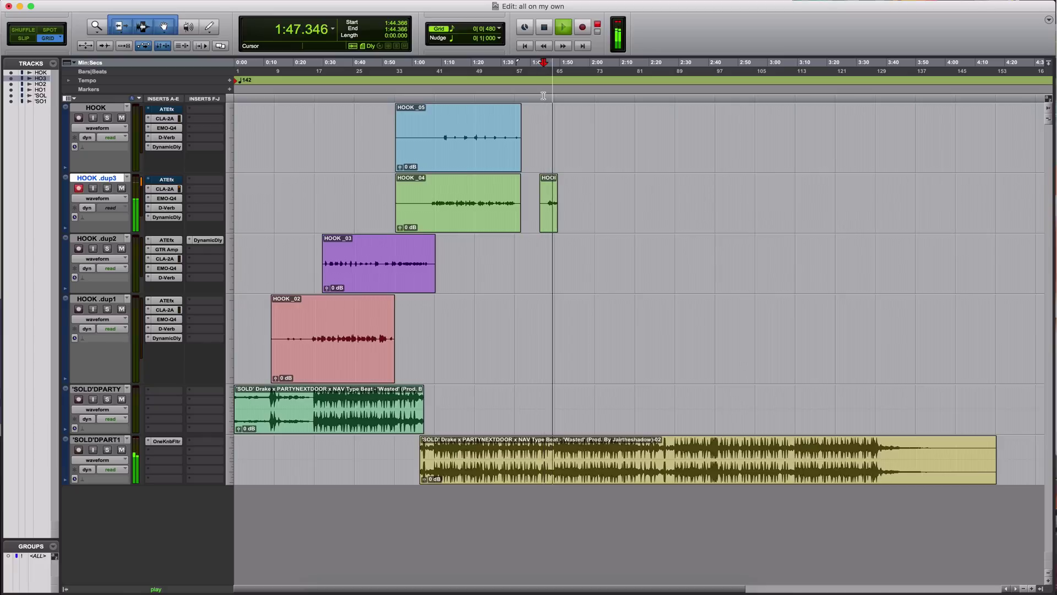
{"action": "key", "text": "space"}
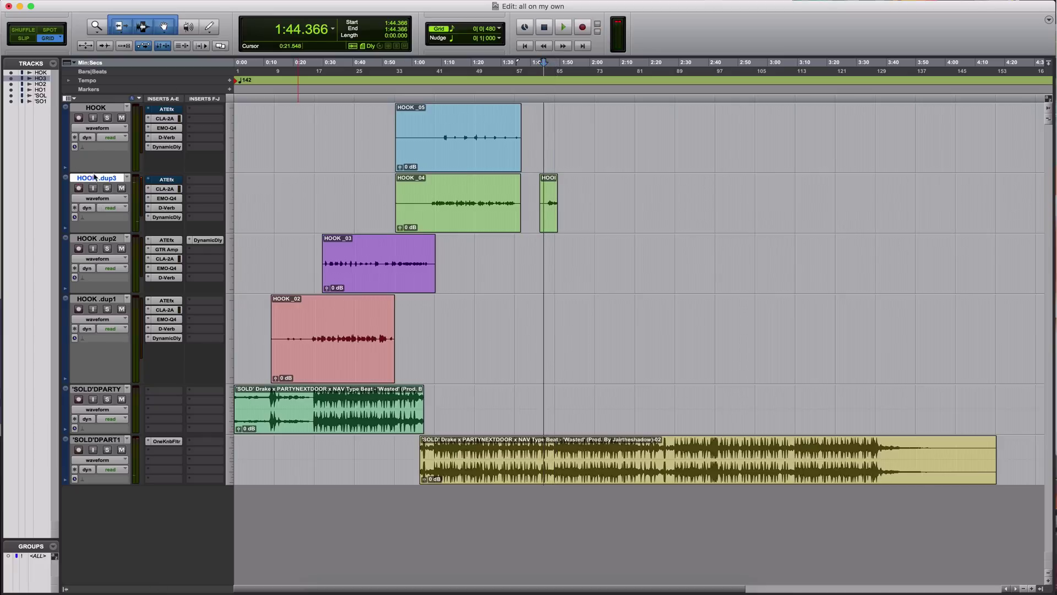
{"action": "left_click", "coordinate": [433, 95]}
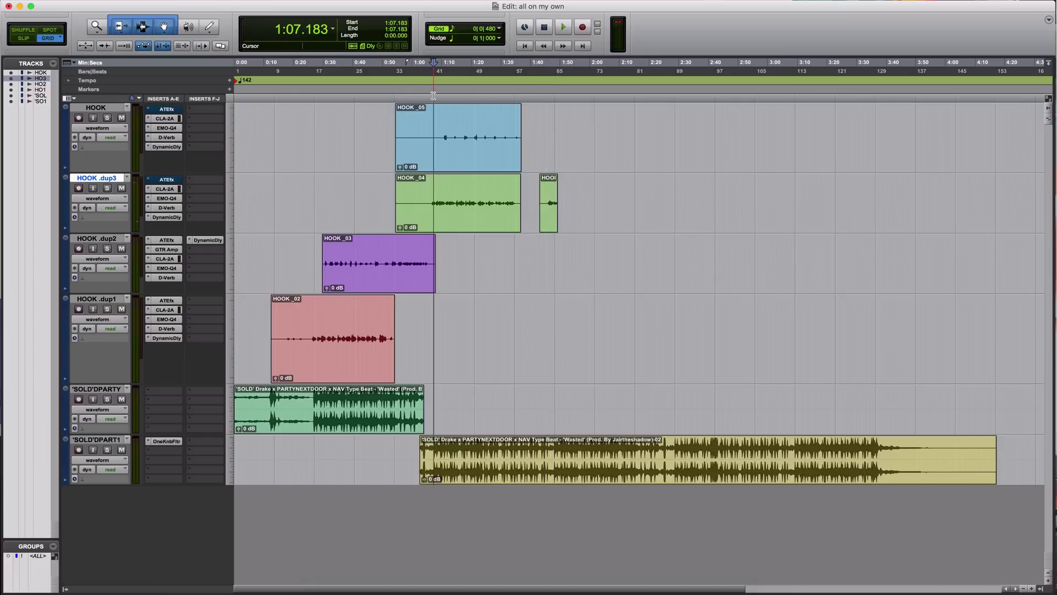
{"action": "key", "text": "space"}
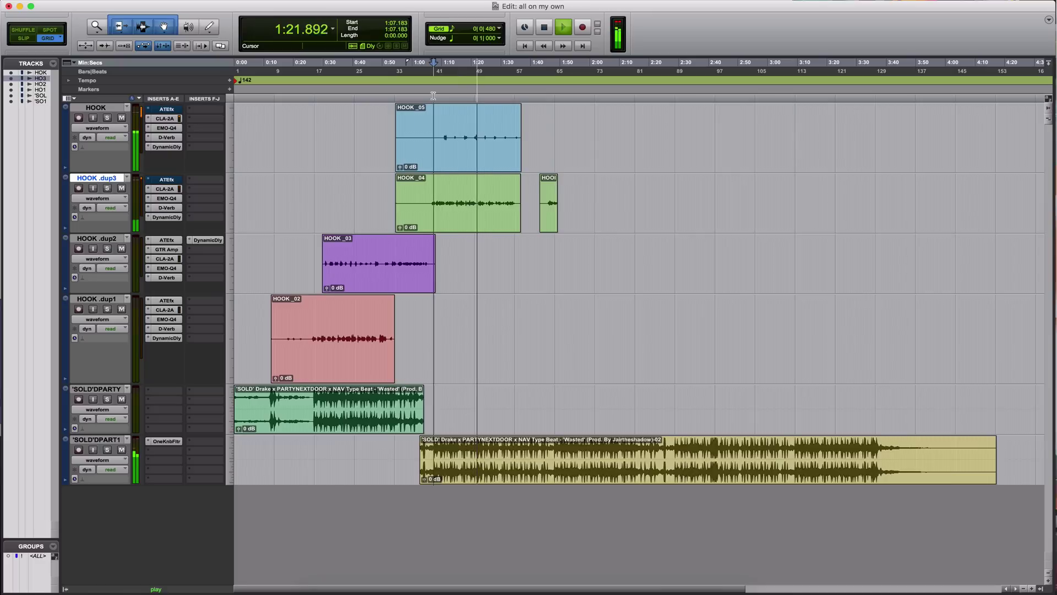
{"action": "key", "text": "space"}
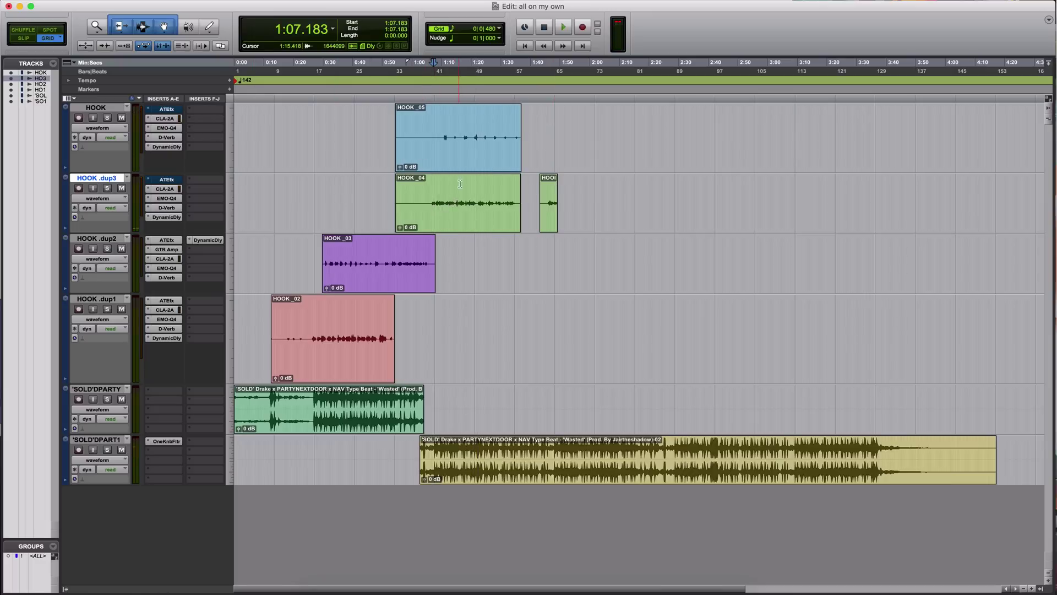
Take Auto-Tune EFX out of bypass on the HOOK track and raise the peak reduction of its CLA-2A compressor.
{"action": "left_click", "coordinate": [156, 114]}
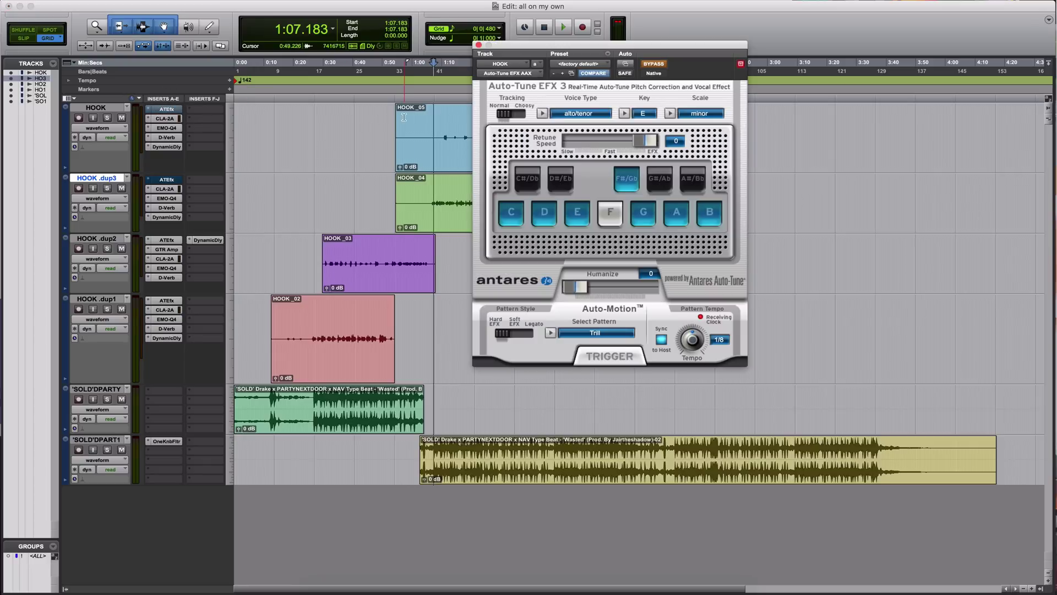
{"action": "left_click", "coordinate": [654, 63]}
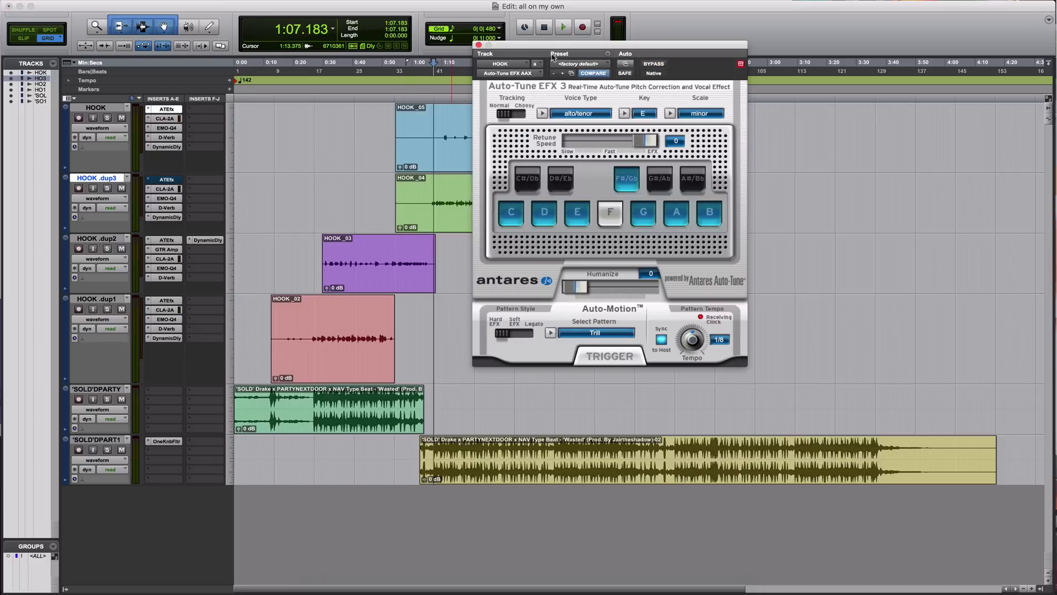
{"action": "left_click", "coordinate": [478, 45]}
{"action": "left_click", "coordinate": [165, 119]}
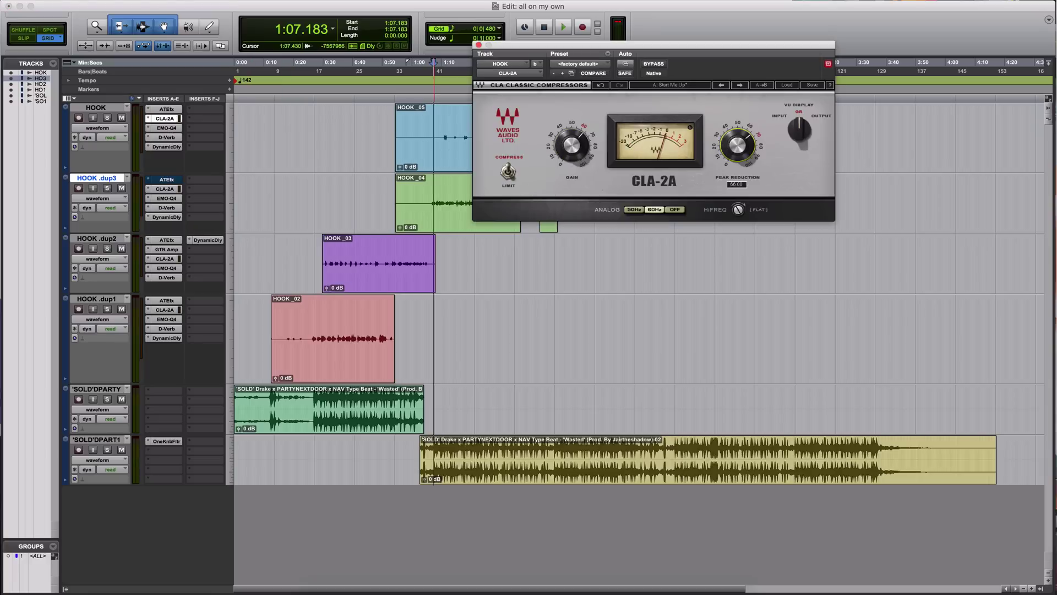
{"action": "left_click_drag", "start_coordinate": [722, 146], "coordinate": [721, 141]}
{"action": "left_click", "coordinate": [478, 45]}
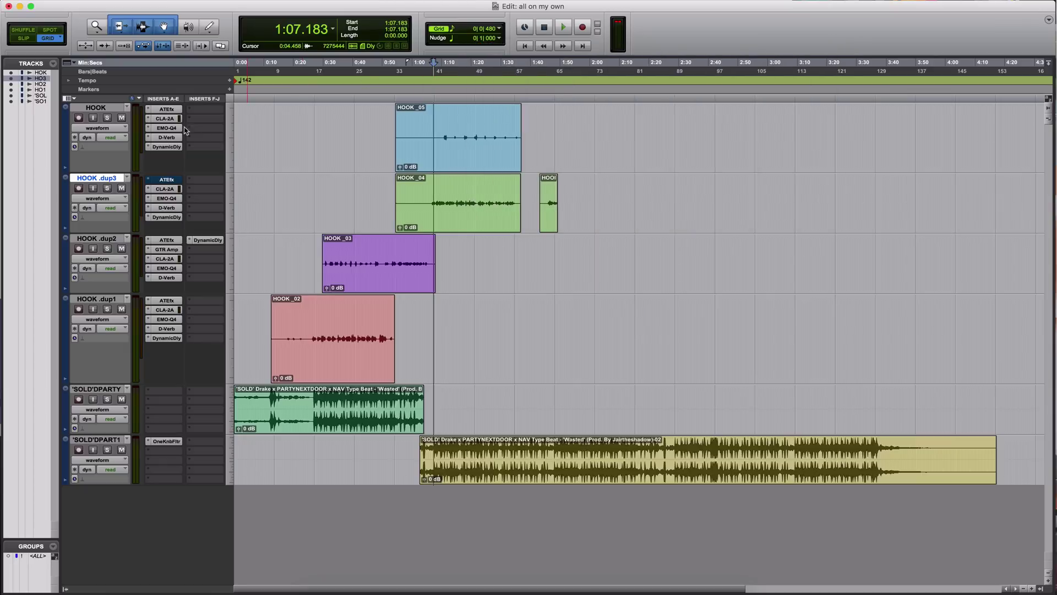
In HOOK's EMO-Q4, make band 4 a low-pass at 6259 Hz, gain 4.0, and set band 1 to 397 Hz, -4.7, and band 2 to 586 Hz, 9.5.
{"action": "left_click", "coordinate": [167, 128]}
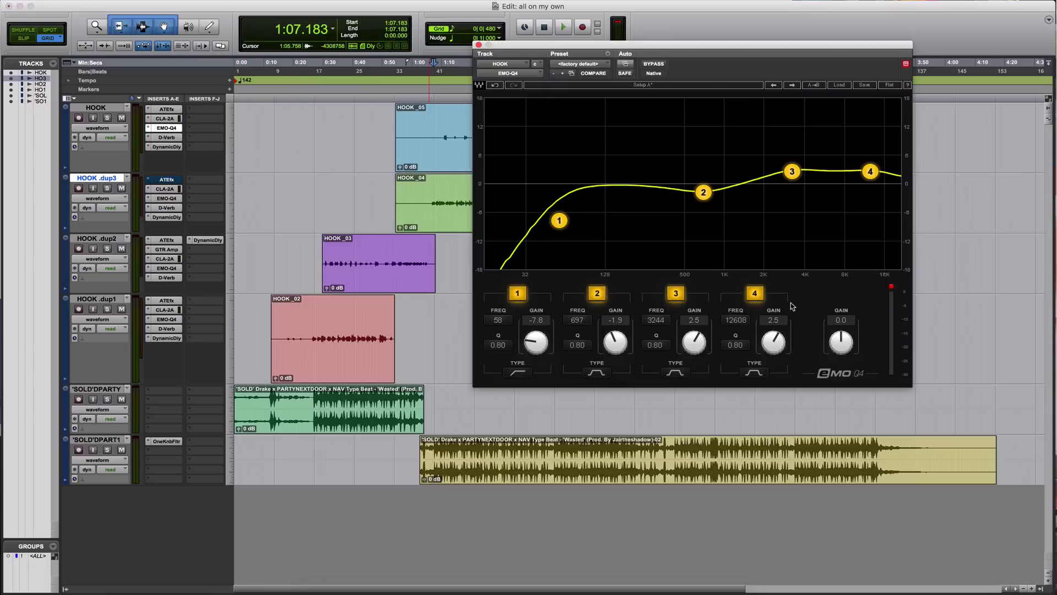
{"action": "left_click", "coordinate": [755, 372]}
{"action": "left_click", "coordinate": [754, 372]}
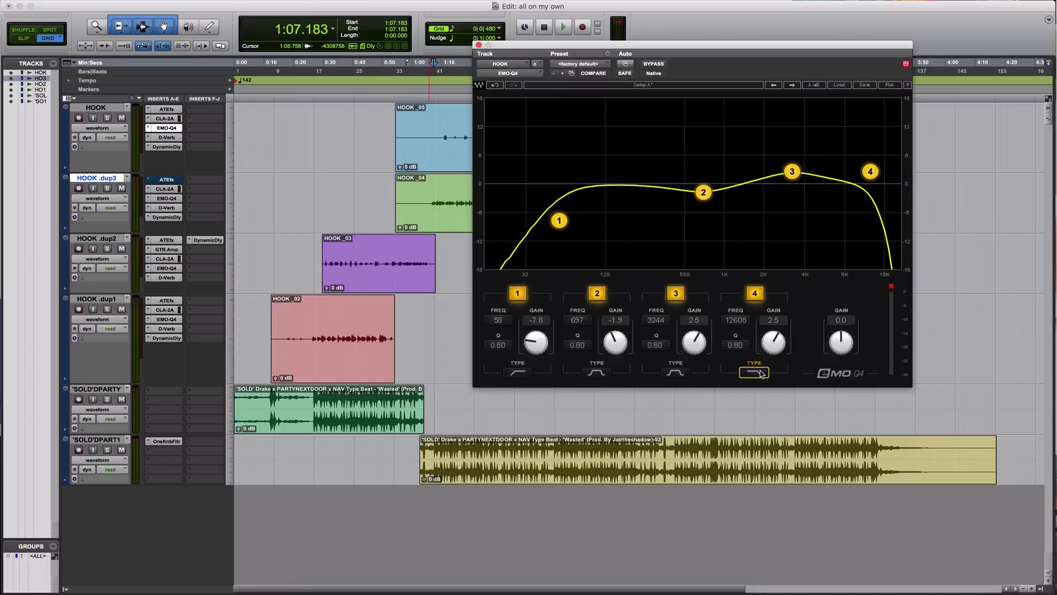
{"action": "left_click_drag", "start_coordinate": [870, 172], "coordinate": [830, 163]}
{"action": "left_click_drag", "start_coordinate": [559, 221], "coordinate": [693, 137]}
{"action": "left_click", "coordinate": [703, 193]}
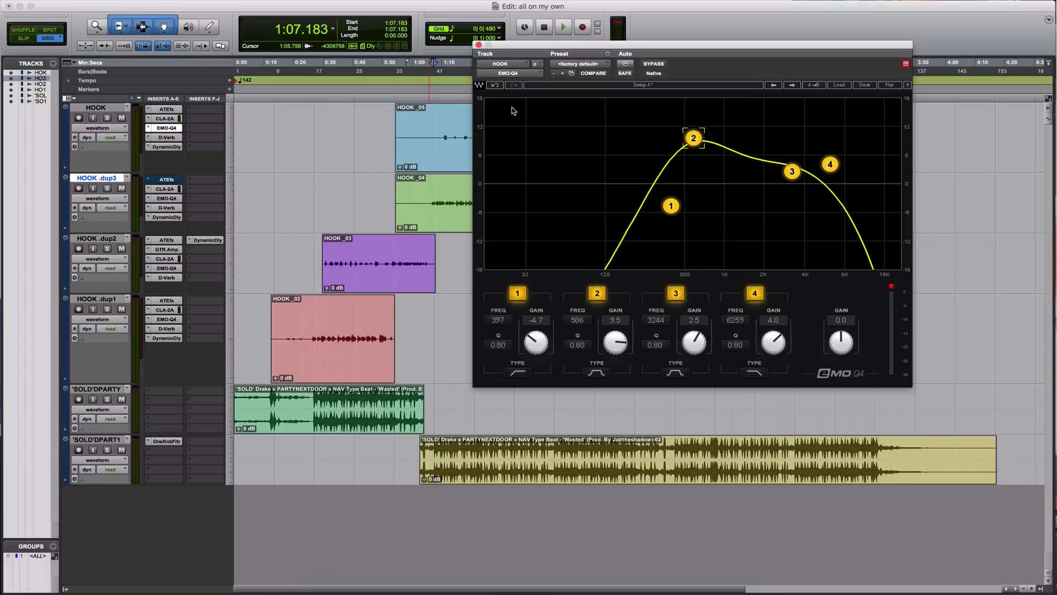
{"action": "left_click", "coordinate": [478, 45]}
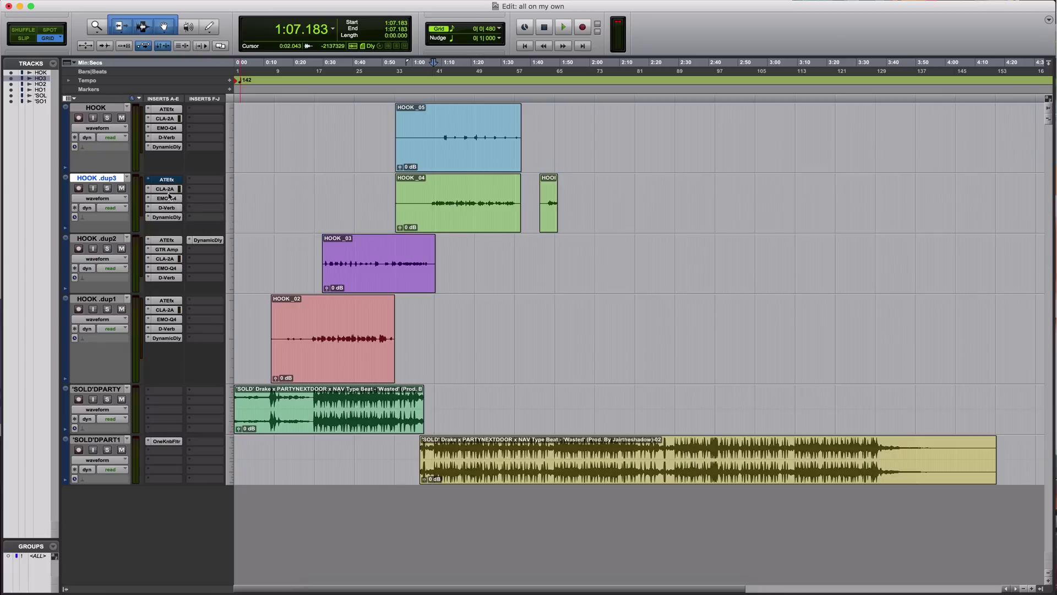
Set the wet mix of the D-Verb reverb on the HOOK track to 32%.
{"action": "left_click", "coordinate": [170, 136]}
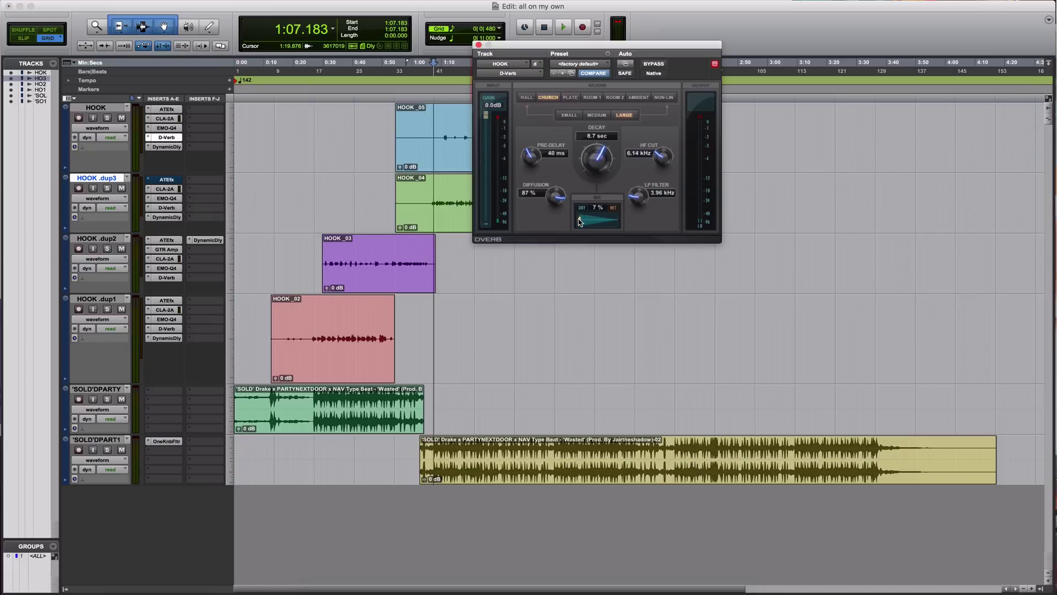
{"action": "left_click_drag", "start_coordinate": [579, 219], "coordinate": [590, 228]}
{"action": "left_click", "coordinate": [478, 46]}
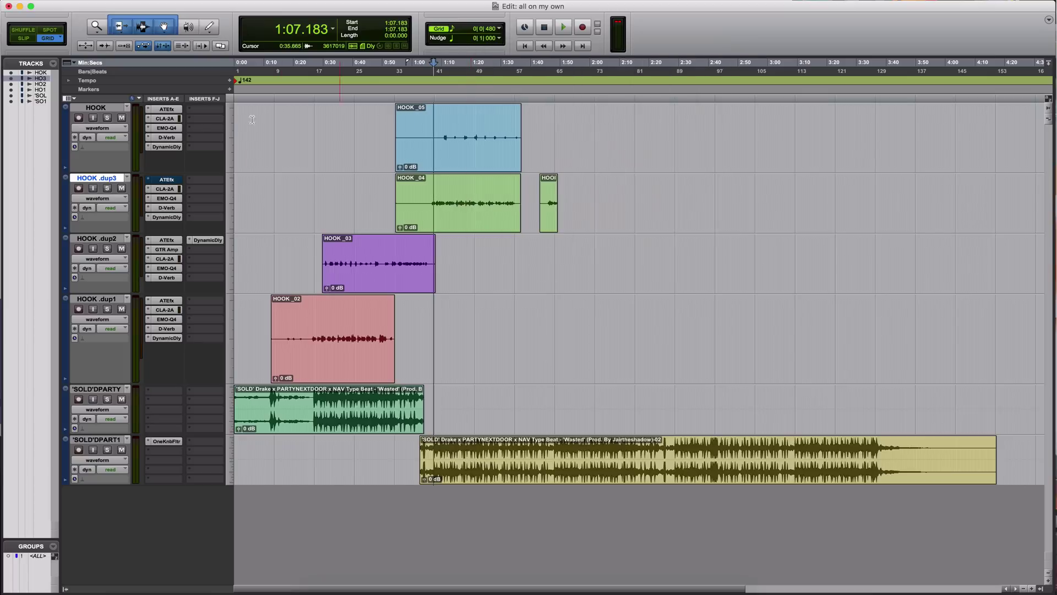
Set the mix of the AIR Dynamic Delay on the HOOK track to 24%.
{"action": "left_click", "coordinate": [168, 147]}
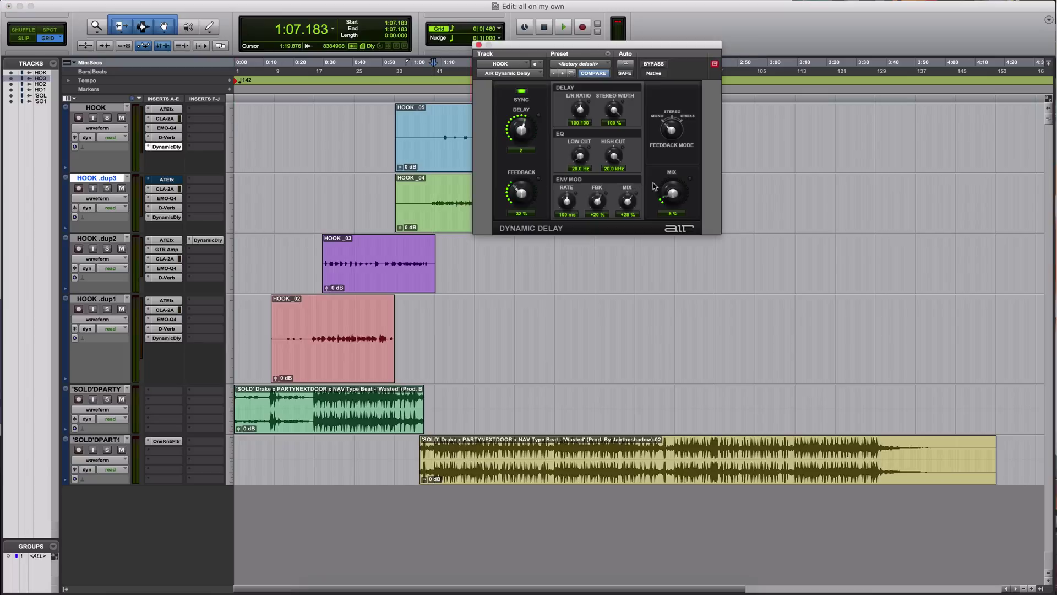
{"action": "left_click_drag", "start_coordinate": [668, 191], "coordinate": [671, 177]}
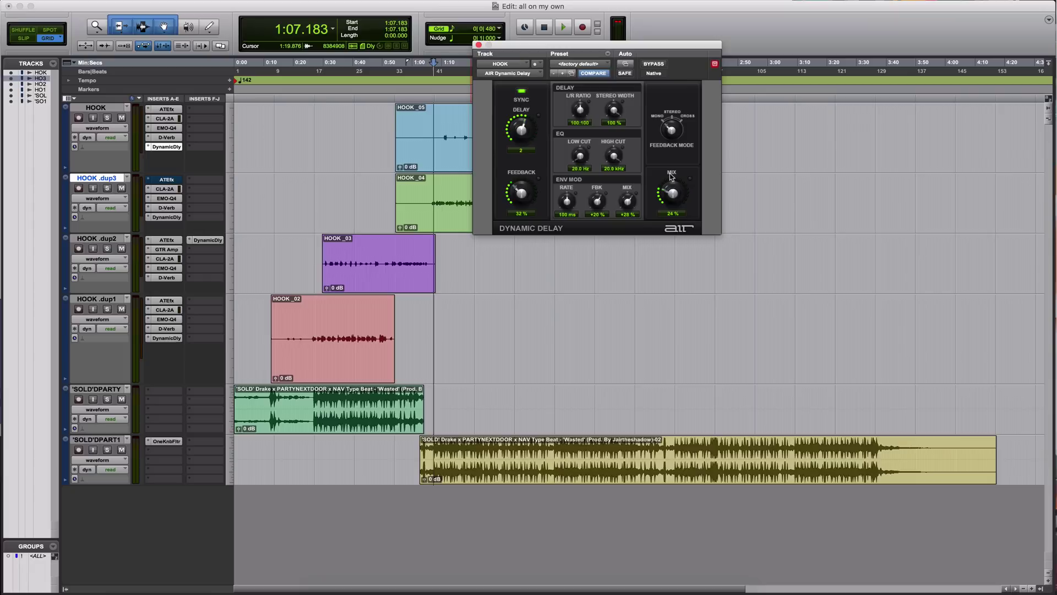
{"action": "left_click", "coordinate": [479, 45]}
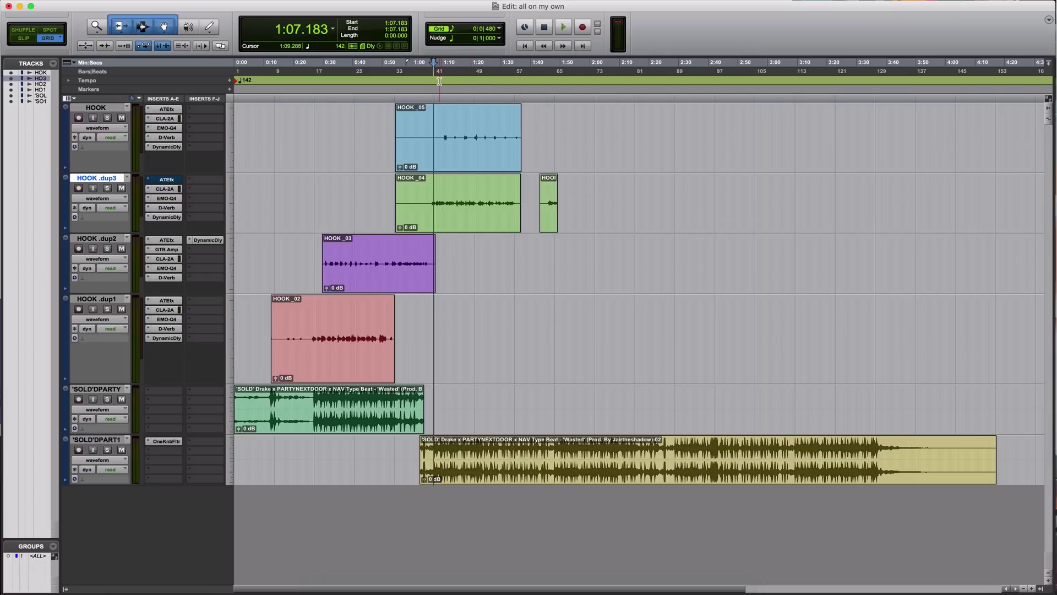
Raise the CLA-2A peak reduction on HOOK further while playing from 1:07.183, close the compressor and stop playback.
{"action": "key", "text": "space"}
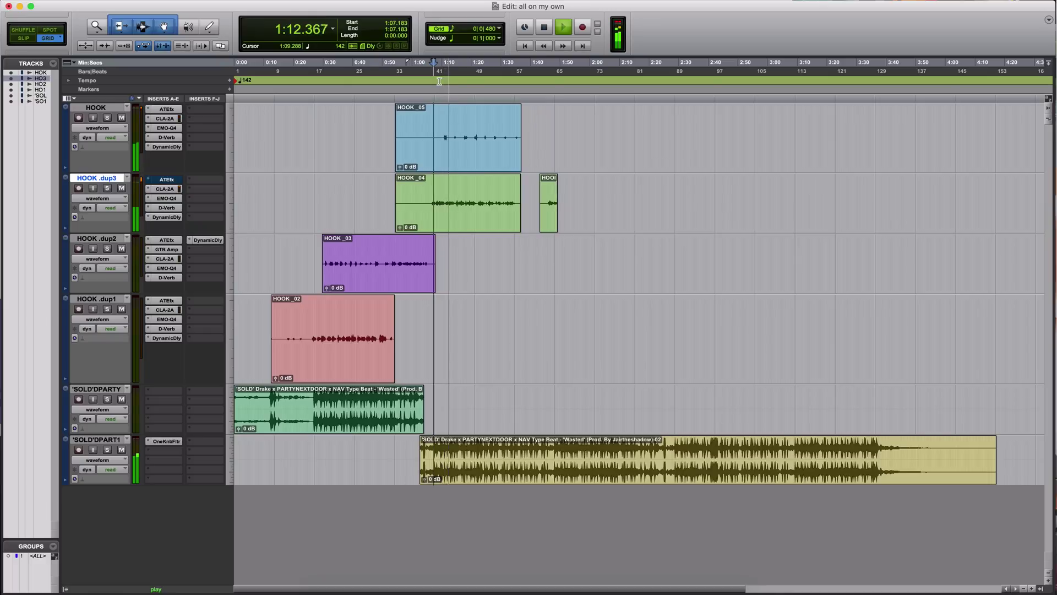
{"action": "left_click", "coordinate": [164, 118]}
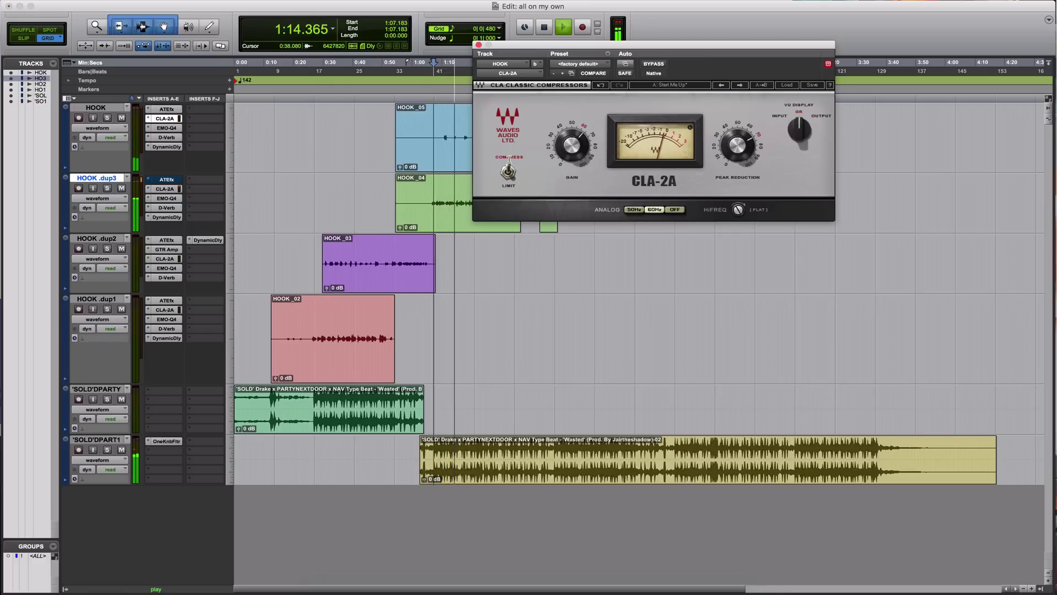
{"action": "mouse_move", "coordinate": [738, 144]}
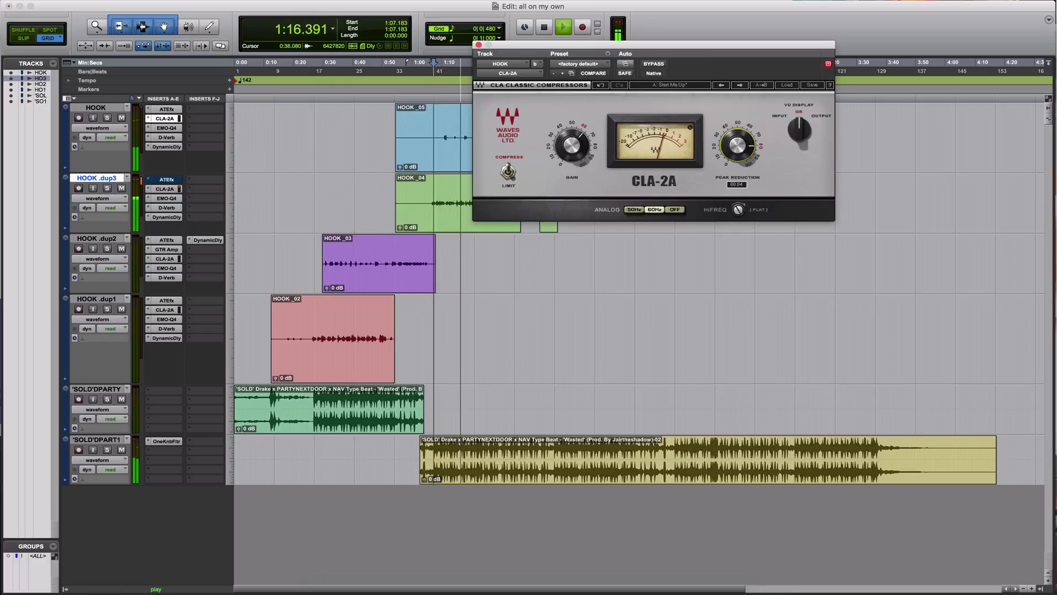
{"action": "left_click_drag", "start_coordinate": [738, 144], "coordinate": [731, 145]}
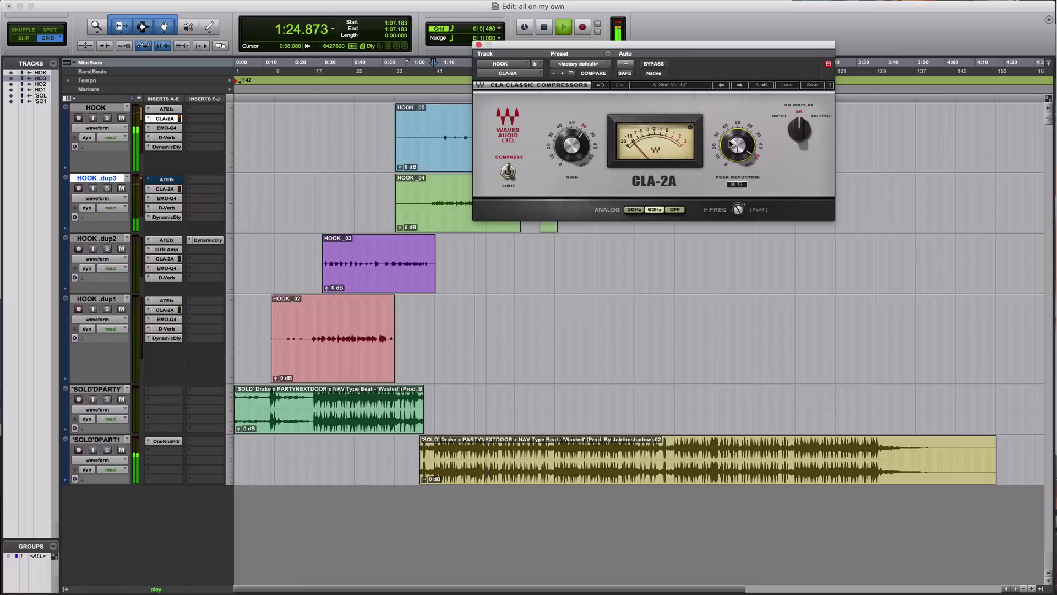
{"action": "left_click", "coordinate": [479, 45]}
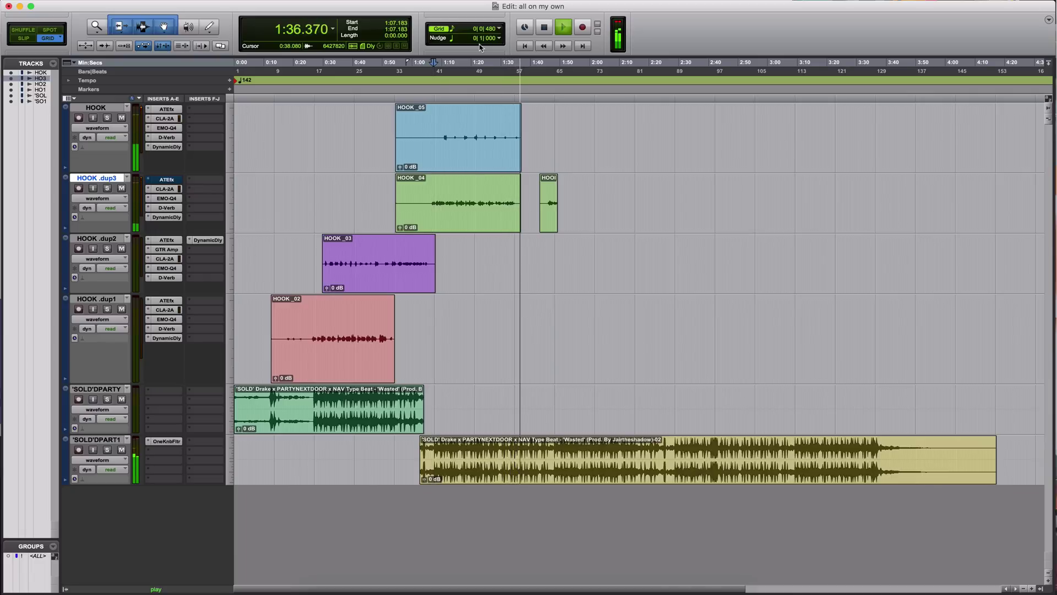
{"action": "key", "text": "space"}
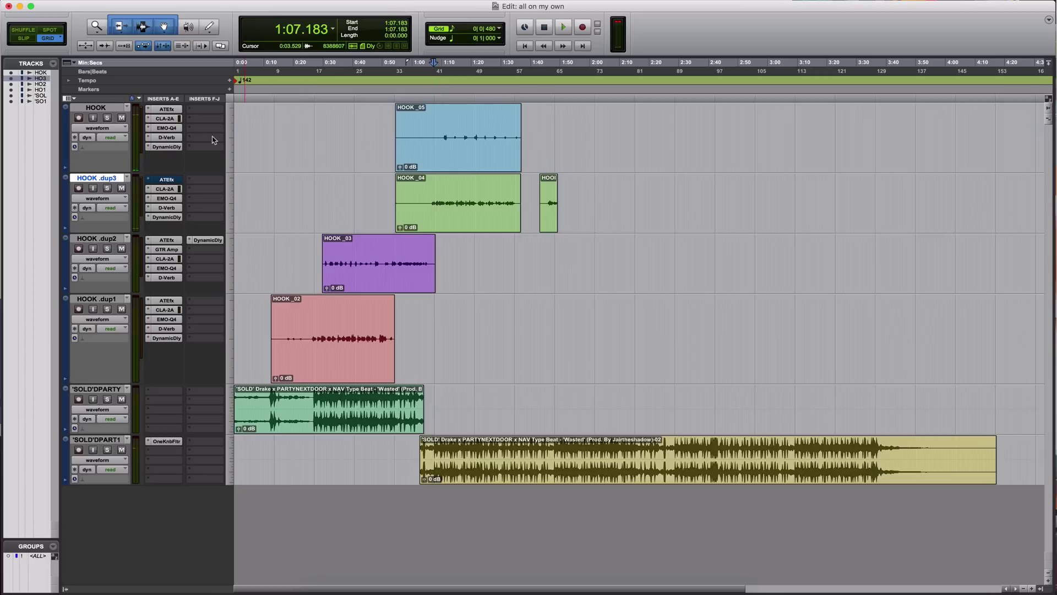
Set the D-Verb input gain on HOOK to -2.2 dB and audition the mix from 1:06.971.
{"action": "left_click", "coordinate": [166, 138]}
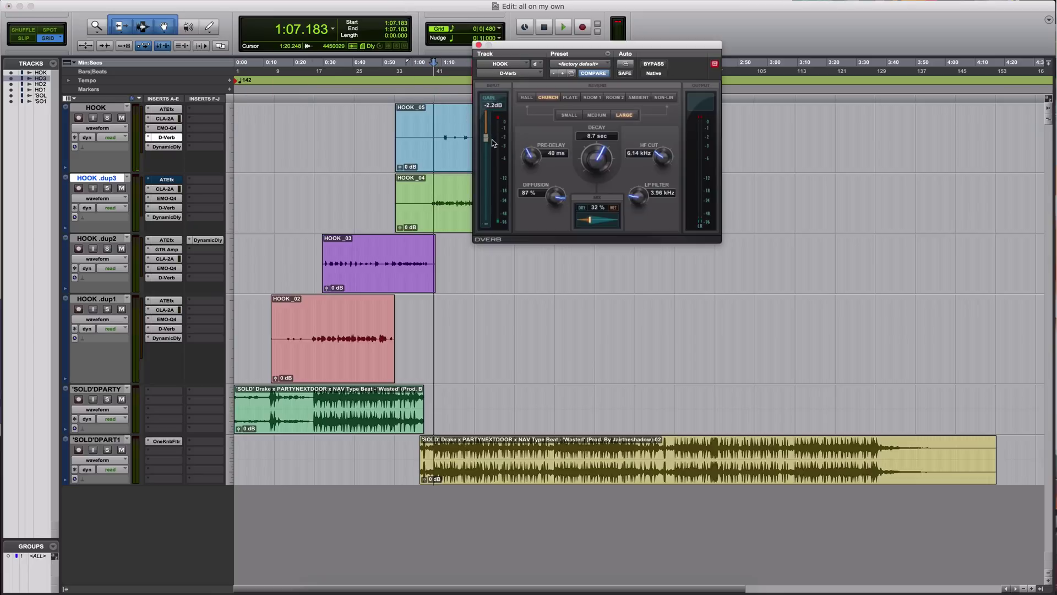
{"action": "left_click", "coordinate": [433, 101]}
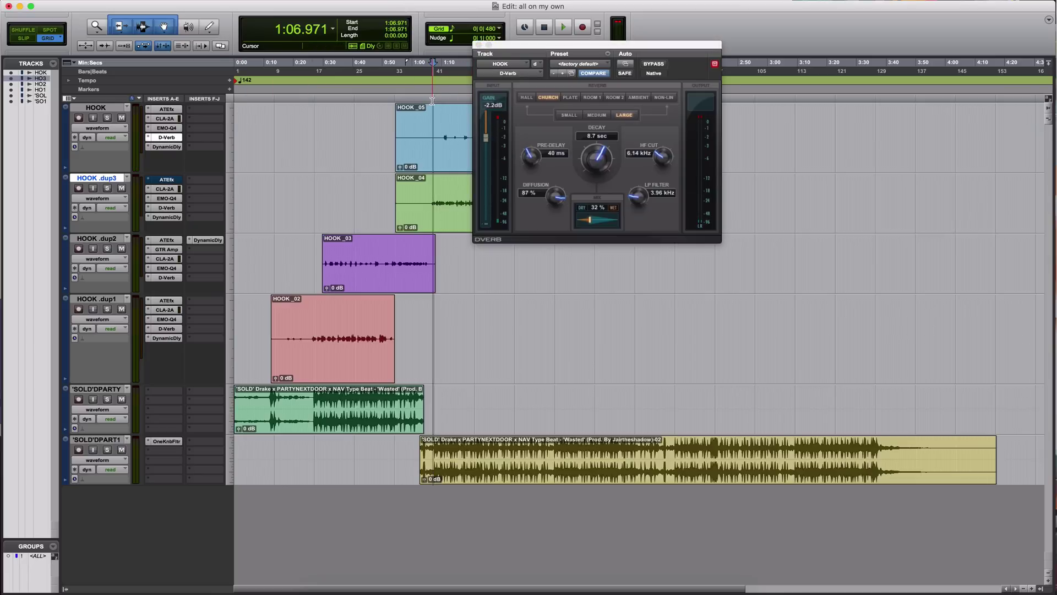
{"action": "key", "text": "space"}
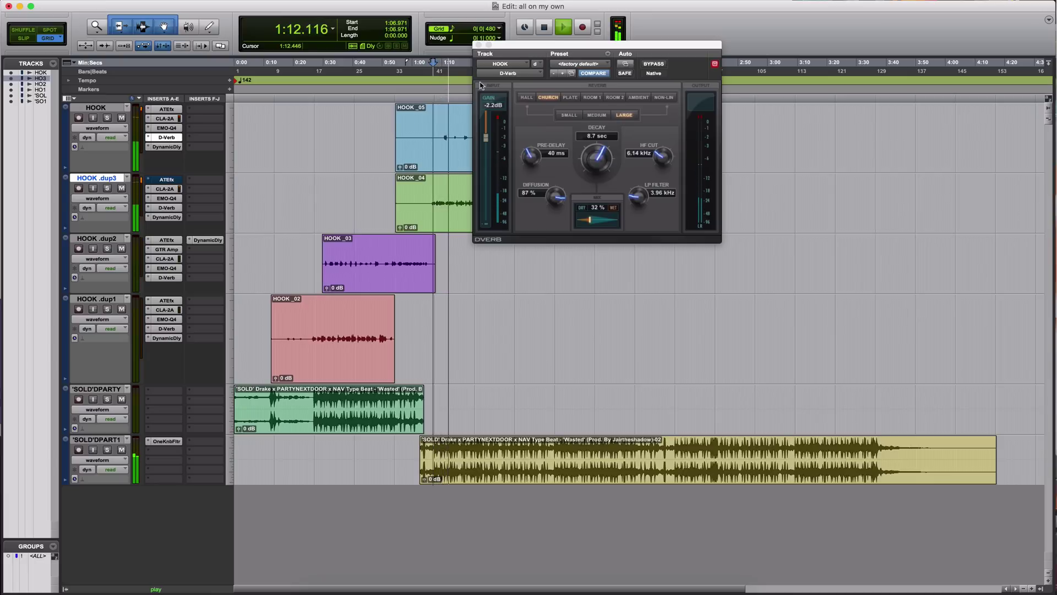
{"action": "left_click", "coordinate": [478, 45]}
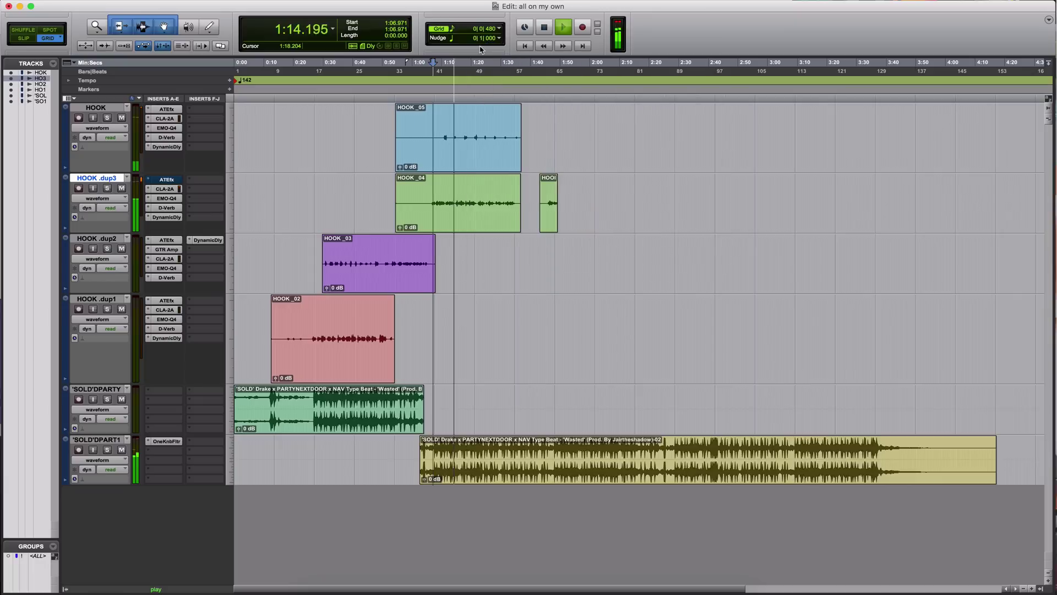
{"action": "key", "text": "space"}
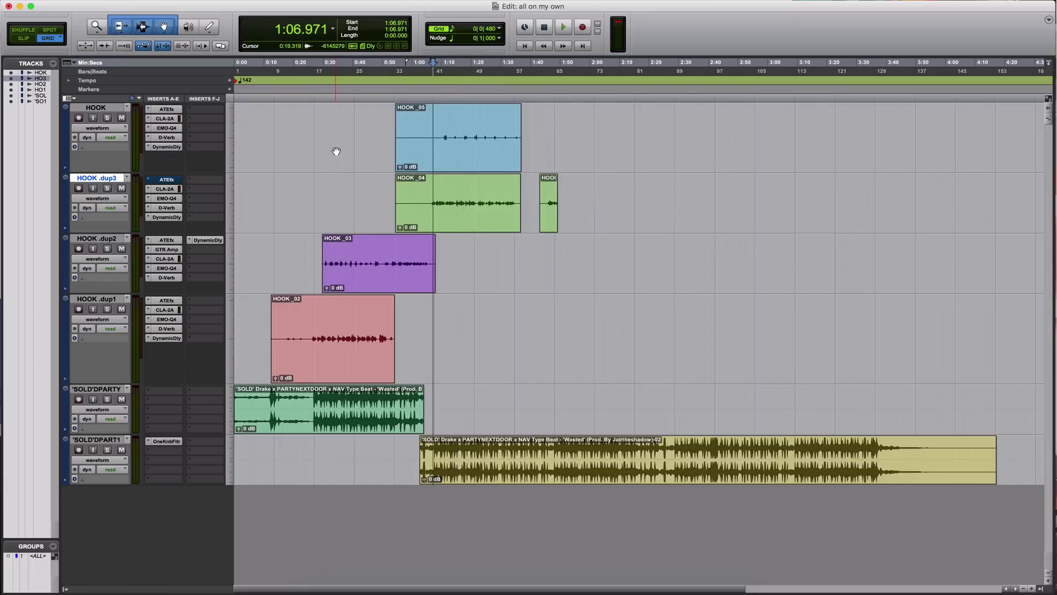
Audition the hook vocals and beat from 0:25.985.
{"action": "left_click", "coordinate": [286, 94]}
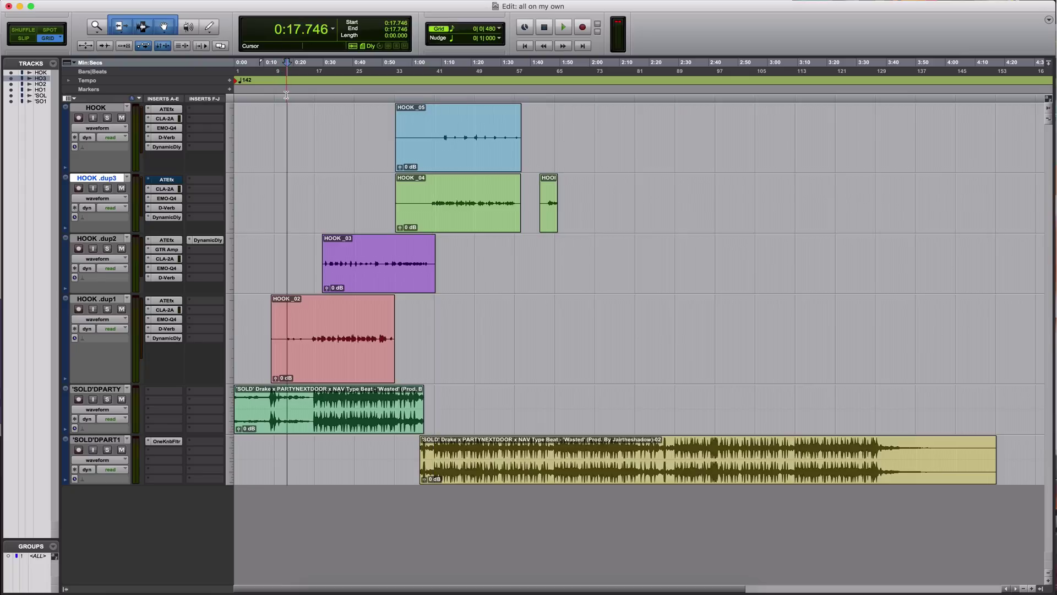
{"action": "left_click", "coordinate": [313, 95]}
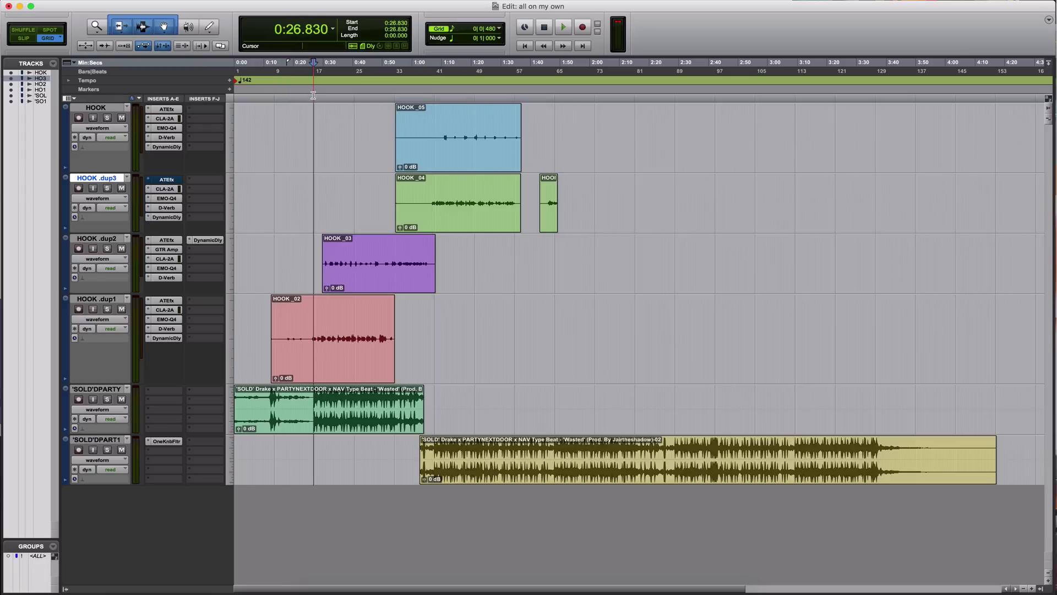
{"action": "left_click", "coordinate": [311, 95]}
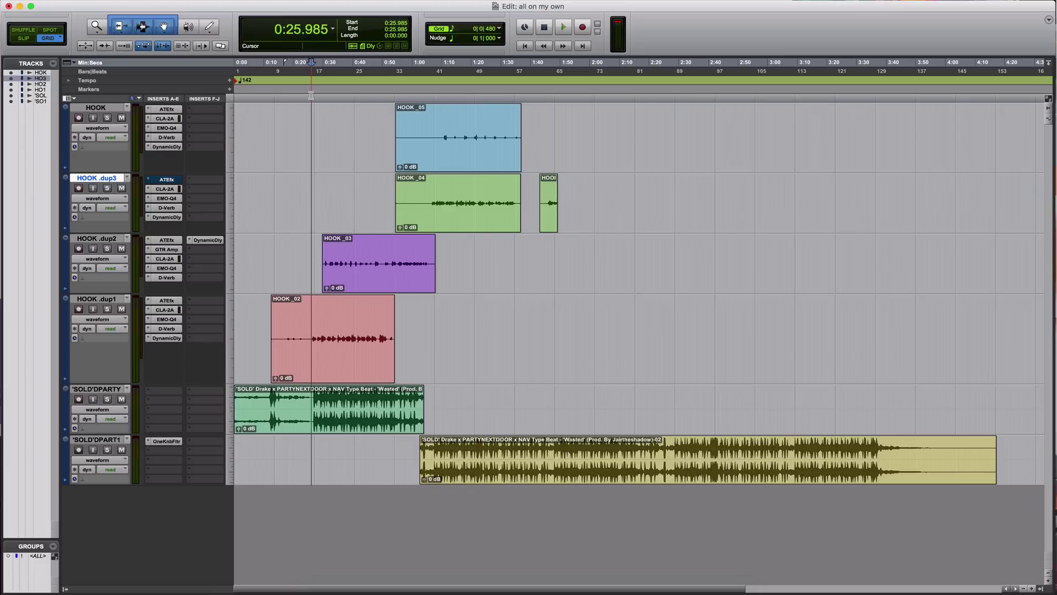
{"action": "key", "text": "space"}
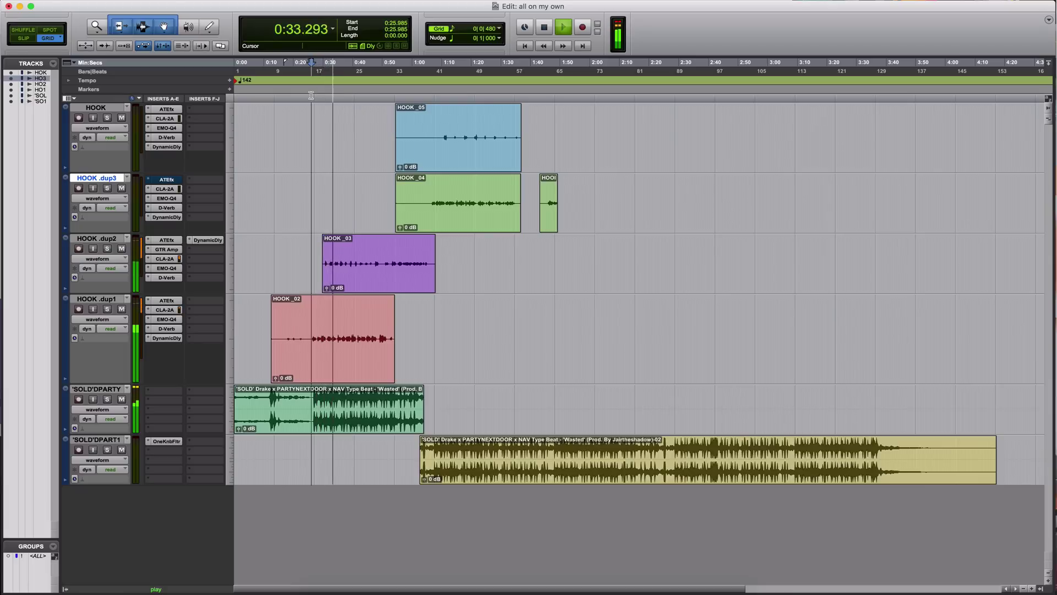
Separate the HOOK_03 clip at 0:49.647, move its first part up to the HOOK track at the same time position, and stop playback.
{"action": "left_click_drag", "start_coordinate": [380, 256], "coordinate": [316, 260]}
{"action": "right_click", "coordinate": [366, 263]}
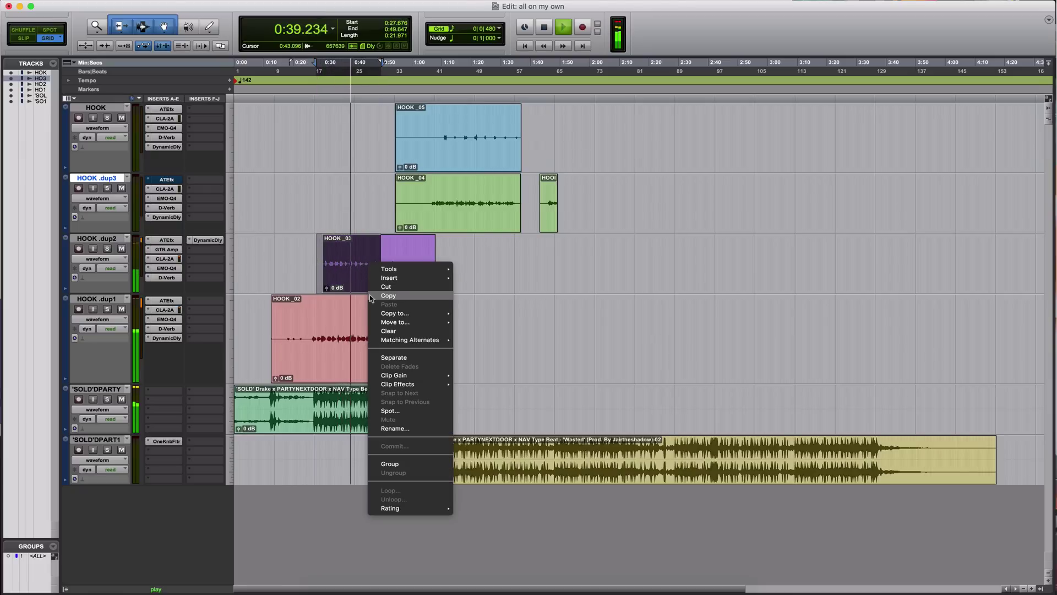
{"action": "left_click", "coordinate": [394, 357]}
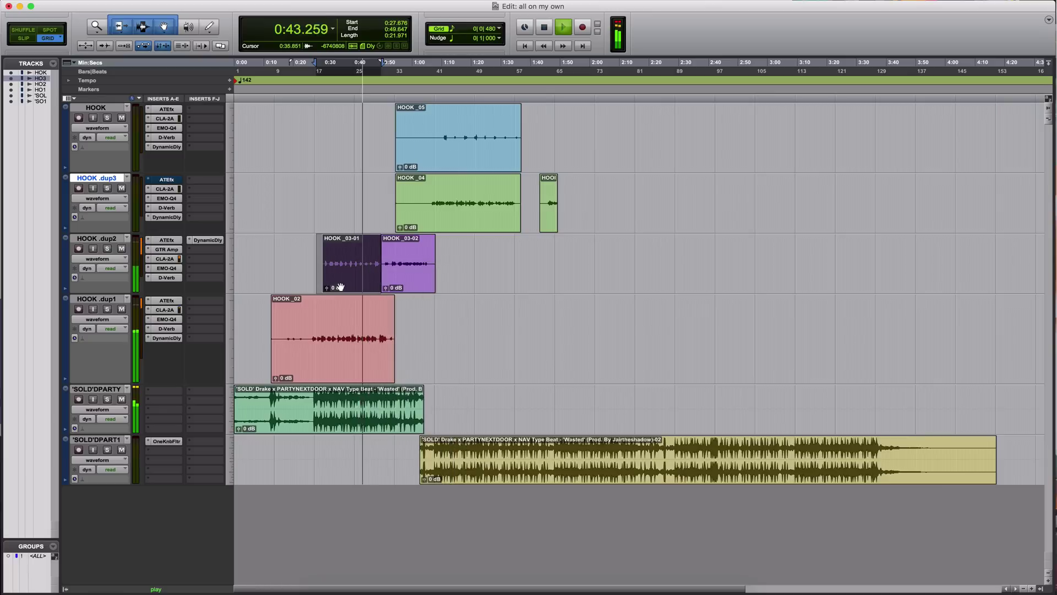
{"action": "left_click_drag", "start_coordinate": [340, 275], "coordinate": [353, 152]}
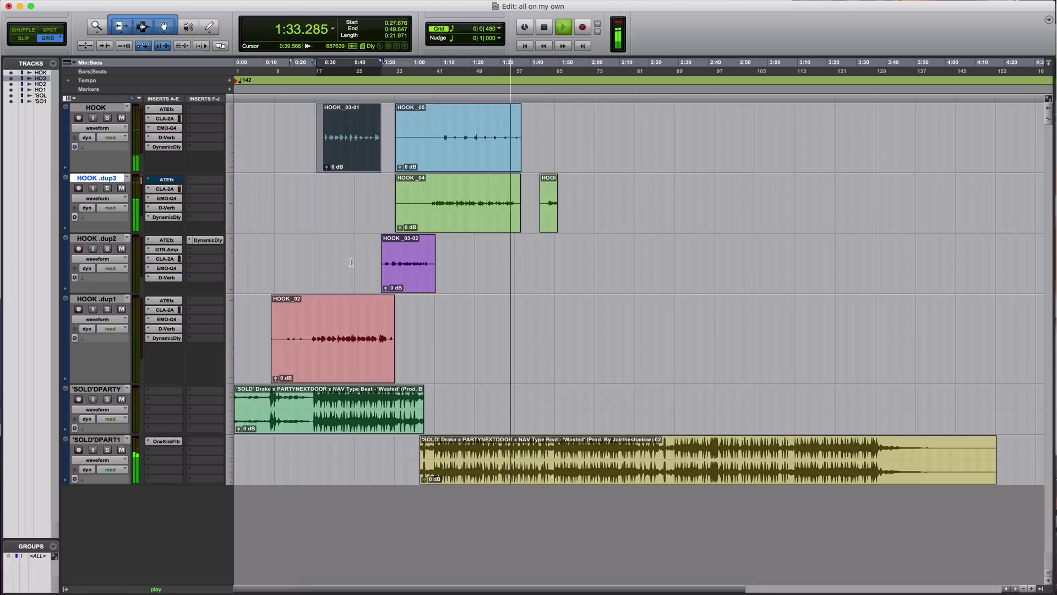
{"action": "key", "text": "space"}
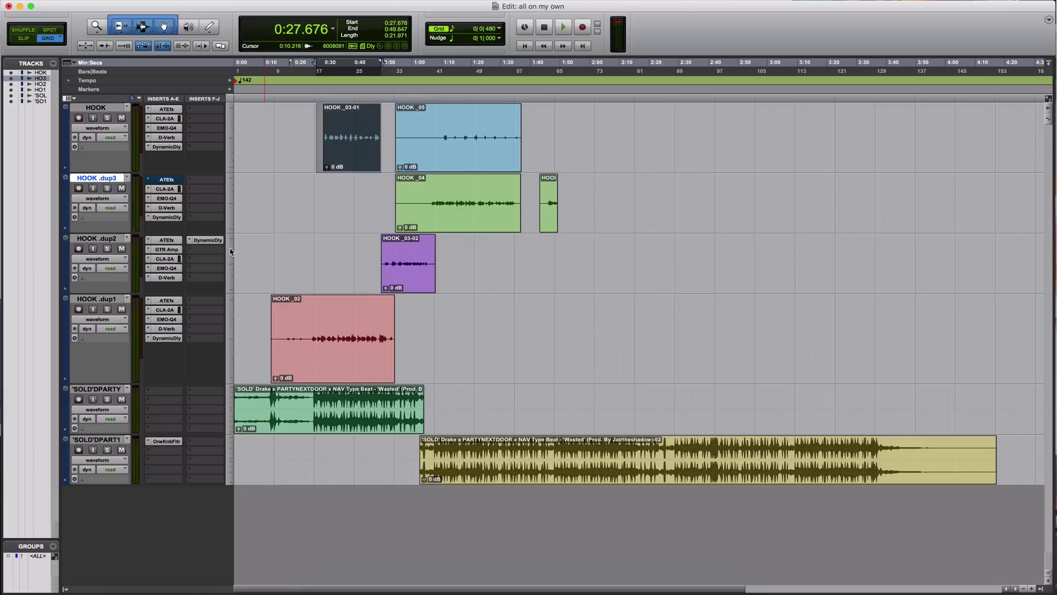
Audition the remaining HOOK .dup2 vocal with the mix from 0:52.605 and stop playback.
{"action": "left_click", "coordinate": [390, 100]}
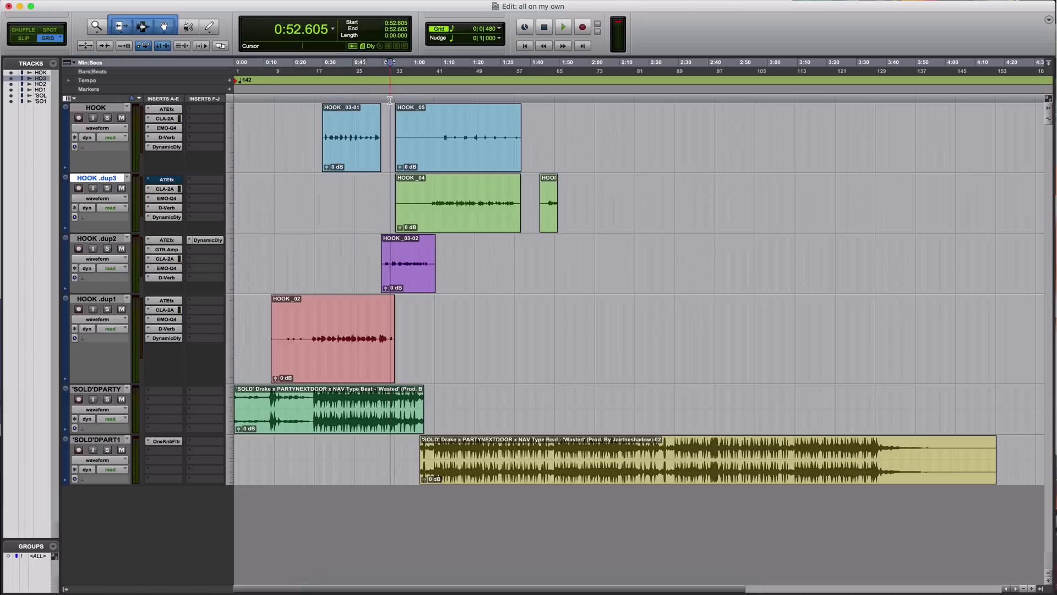
{"action": "key", "text": "space"}
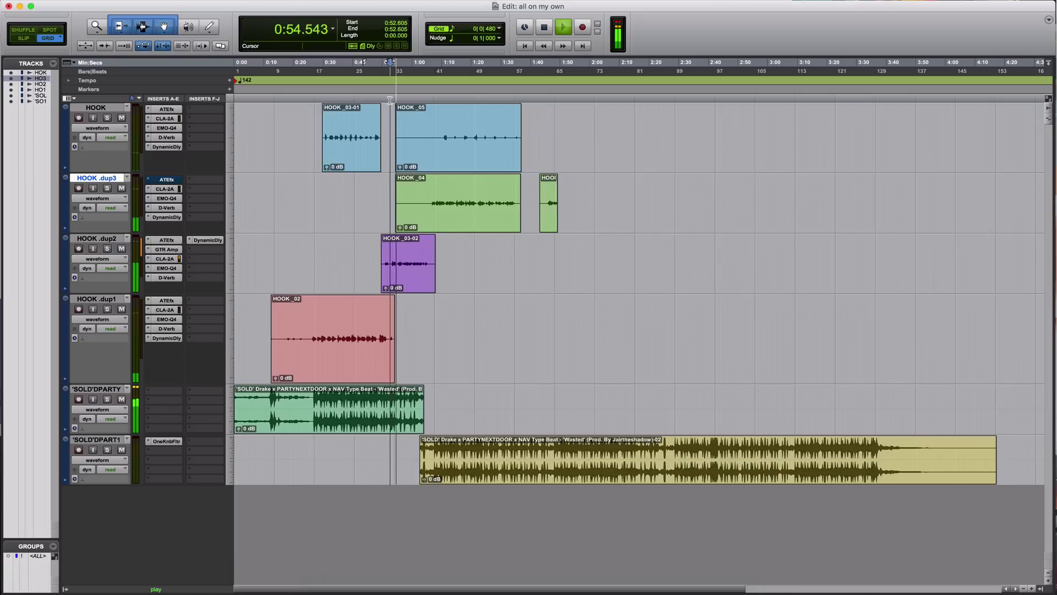
{"action": "key", "text": "space"}
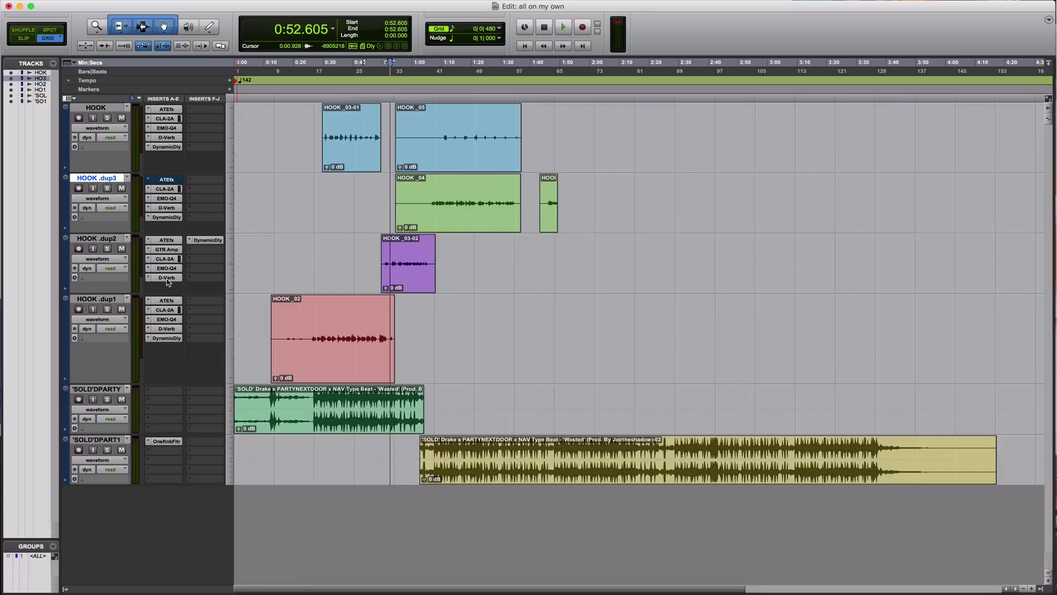
Shift the HOOK .dup2 inserts from GTR Amp through D-Verb and DynamicDly down one slot, freeing insert B below ATEfx.
{"action": "left_click_drag", "start_coordinate": [167, 282], "coordinate": [202, 251]}
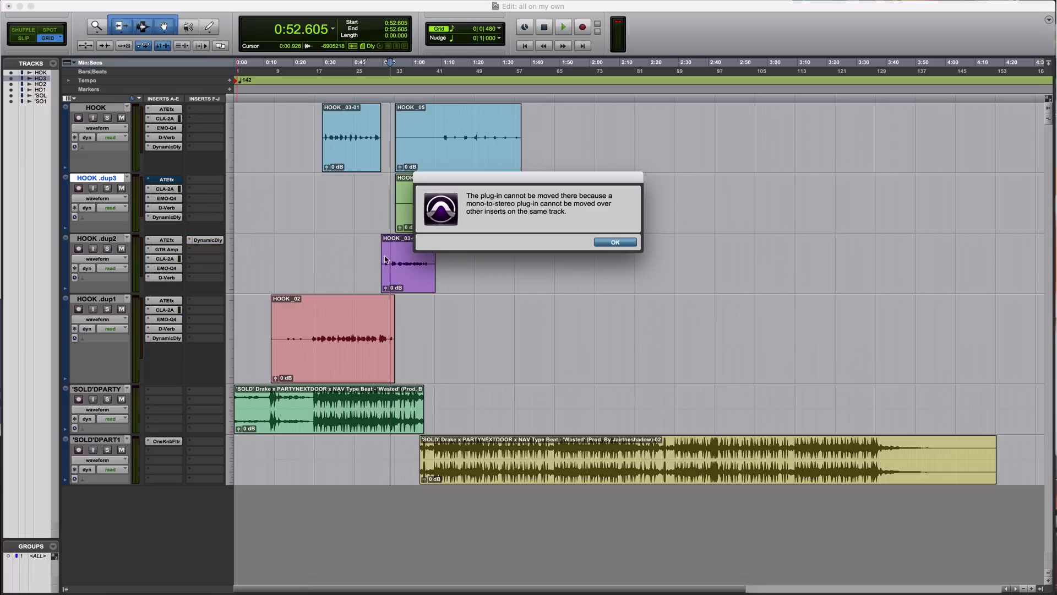
{"action": "left_click", "coordinate": [614, 243]}
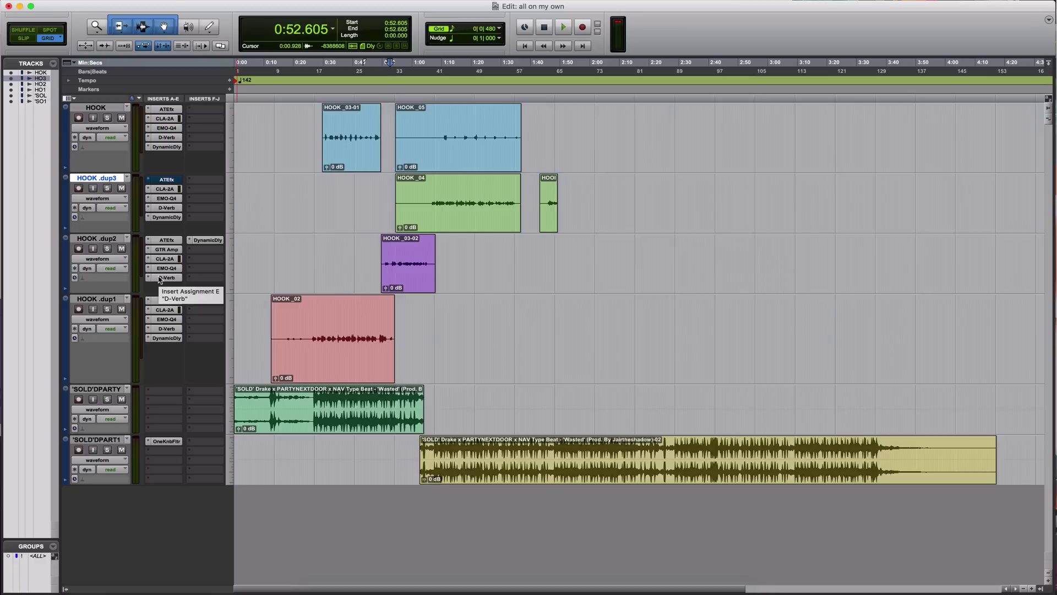
{"action": "mouse_move", "coordinate": [205, 240]}
{"action": "left_mouse_down"}
{"action": "mouse_move", "coordinate": [204, 250]}
{"action": "mouse_move", "coordinate": [204, 242]}
{"action": "left_mouse_up"}
{"action": "left_click_drag", "start_coordinate": [159, 270], "coordinate": [163, 270]}
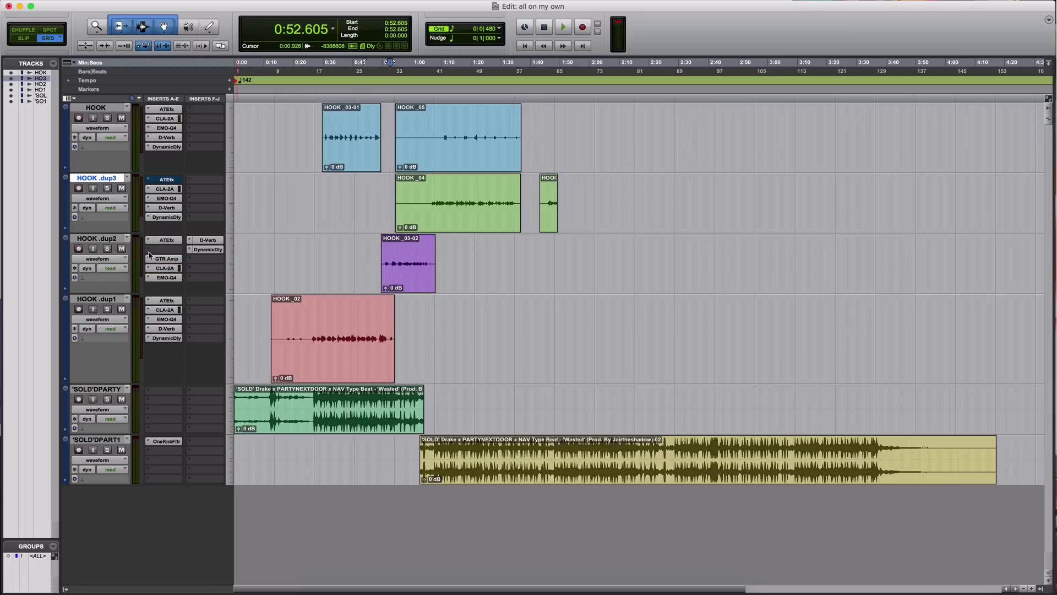
Insert the NS1 noise suppressor in the empty insert slot B on HOOK .dup2.
{"action": "left_click", "coordinate": [163, 259]}
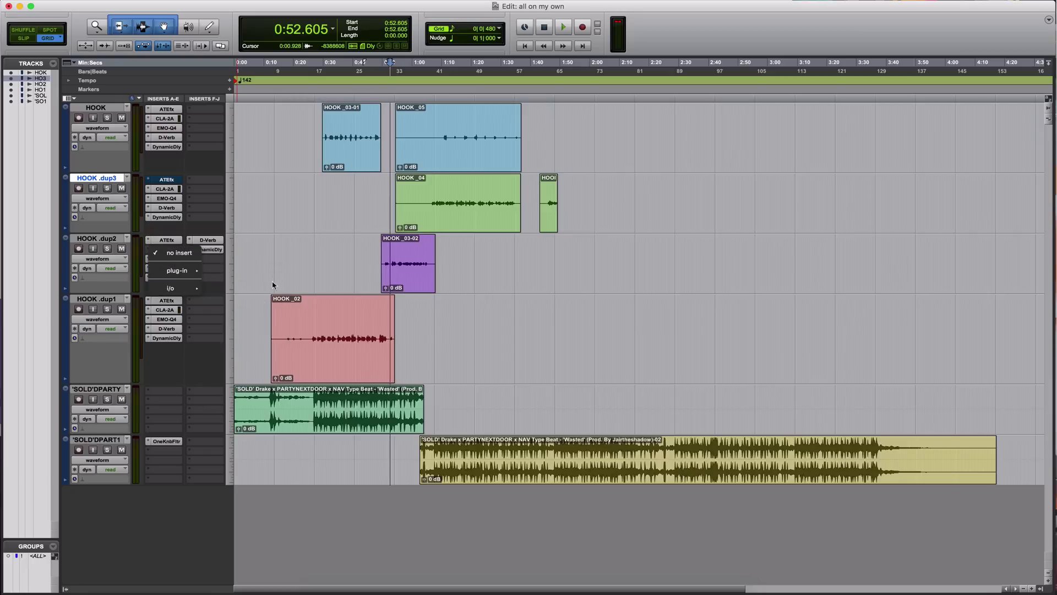
{"action": "mouse_move", "coordinate": [201, 276]}
{"action": "mouse_move", "coordinate": [263, 373]}
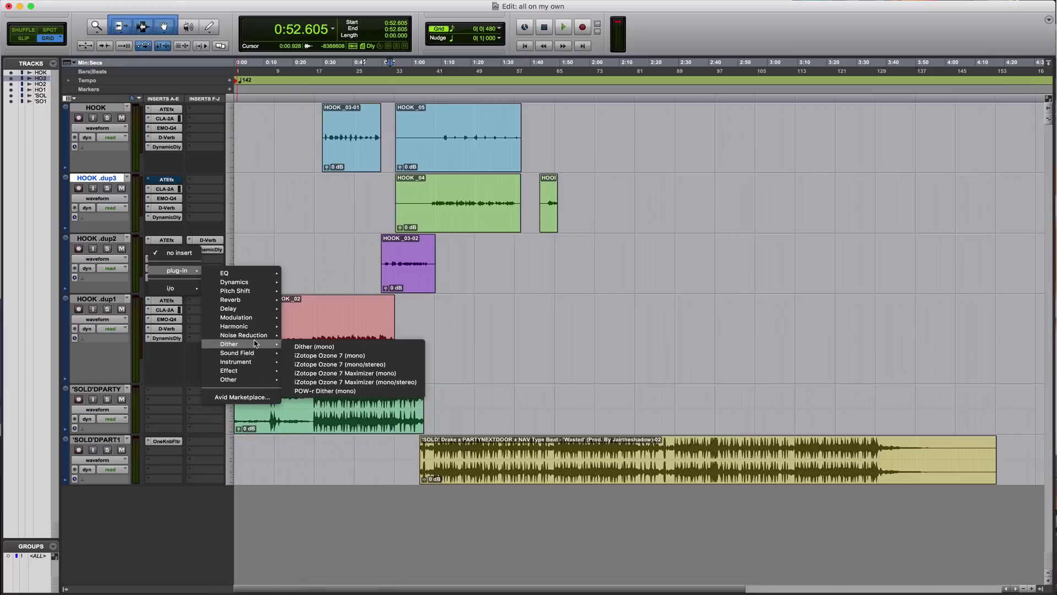
{"action": "mouse_move", "coordinate": [257, 341]}
{"action": "left_click", "coordinate": [312, 337]}
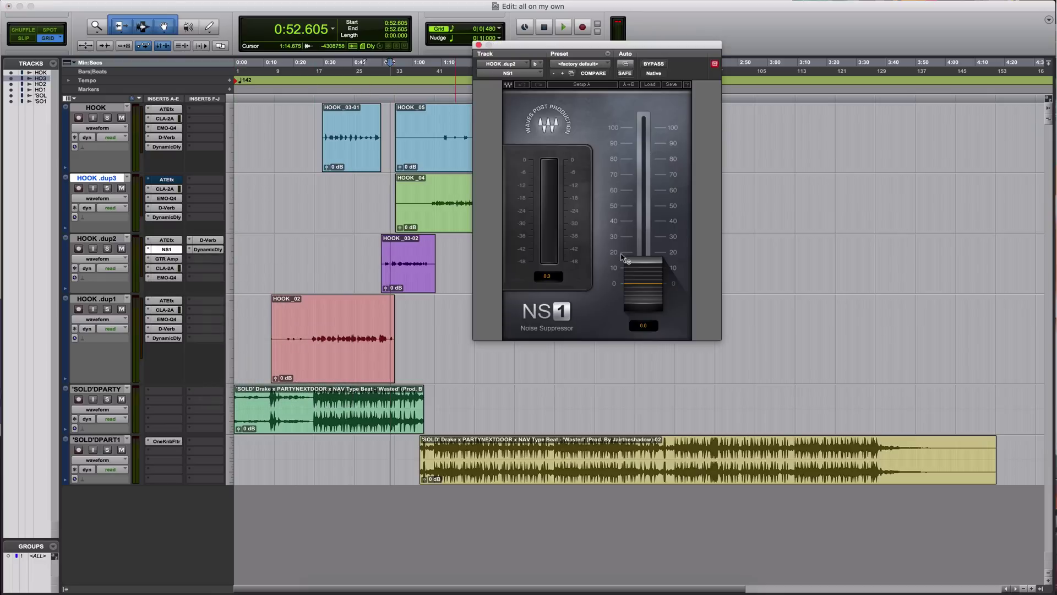
Raise the NS1 noise suppression on HOOK .dup2 in stages to 100.0 while playing from 0:51.126.
{"action": "left_click_drag", "start_coordinate": [622, 257], "coordinate": [623, 133]}
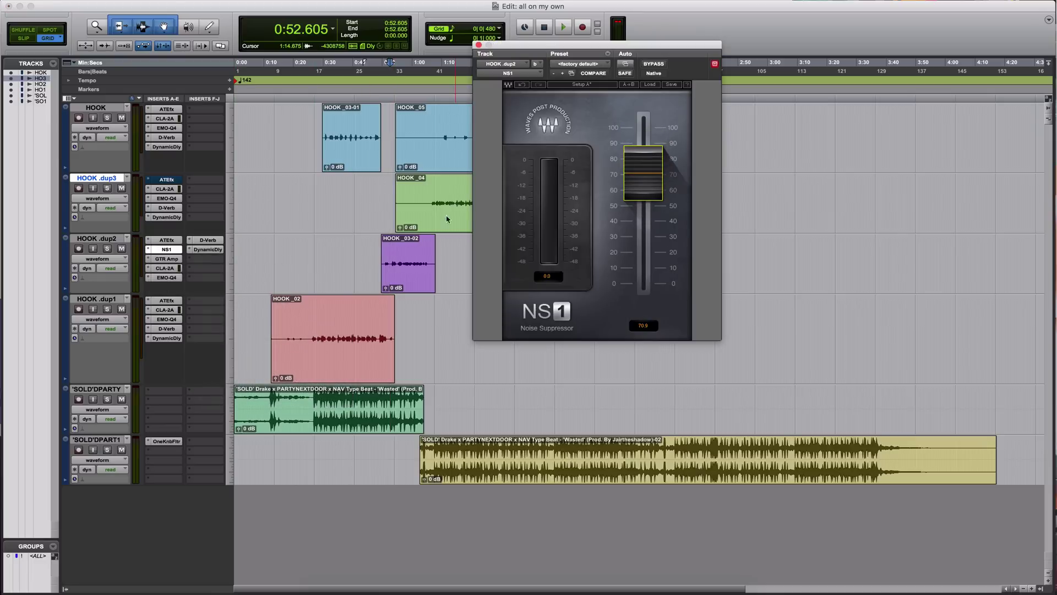
{"action": "left_click", "coordinate": [386, 95]}
{"action": "key", "text": "space"}
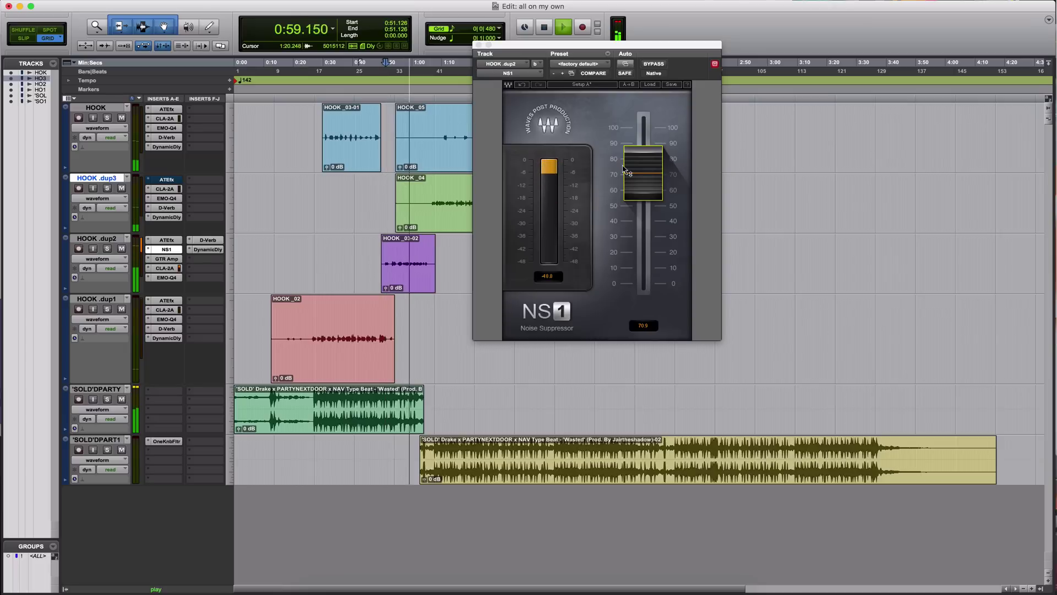
{"action": "left_click_drag", "start_coordinate": [625, 169], "coordinate": [628, 159]}
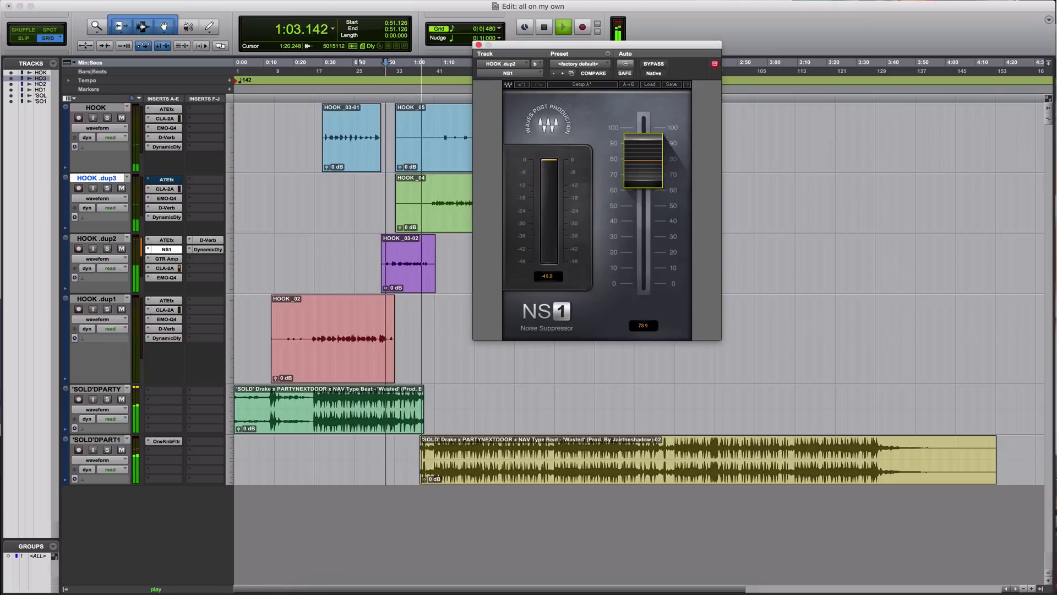
{"action": "left_click_drag", "start_coordinate": [628, 159], "coordinate": [628, 149]}
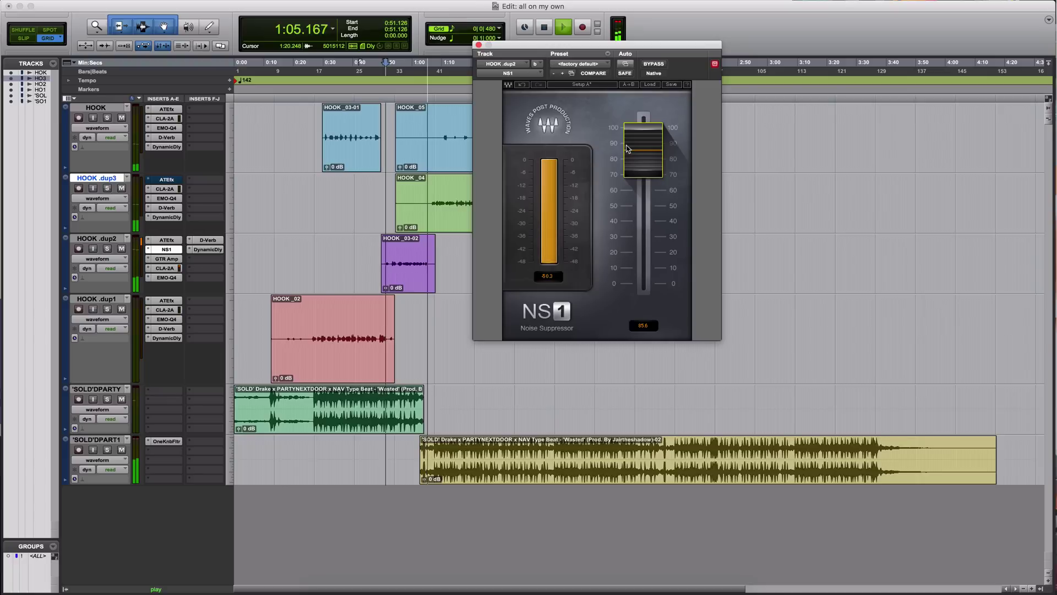
{"action": "left_click_drag", "start_coordinate": [627, 148], "coordinate": [628, 126]}
Audition the noise-suppressed HOOK .dup2 vocal from 0:58.309.
{"action": "left_click", "coordinate": [407, 96]}
{"action": "key", "text": "space"}
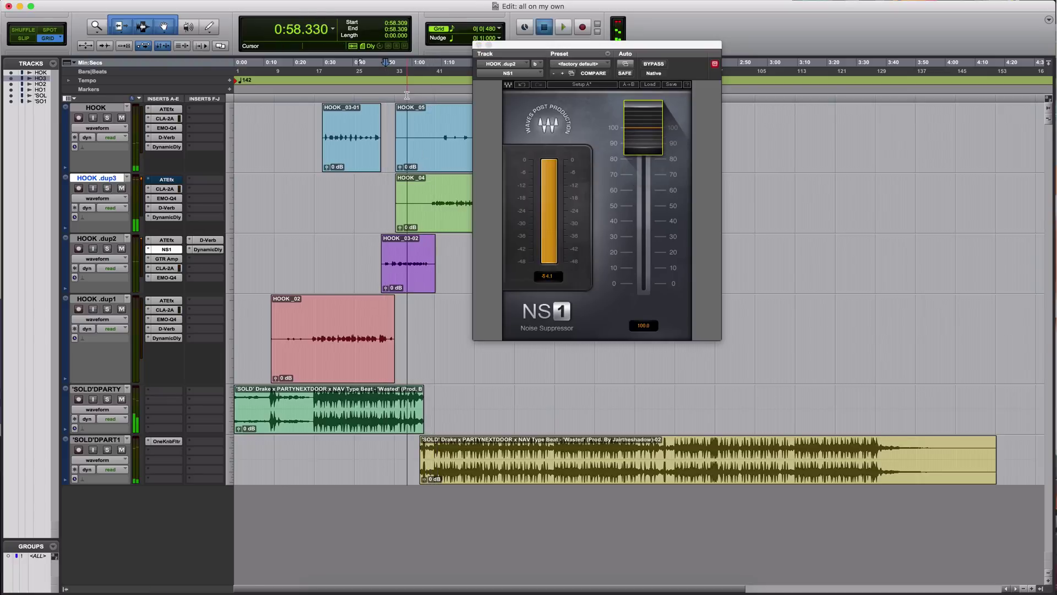
{"action": "key", "text": "space"}
{"action": "key", "text": "space"}
Check the tail of HOOK_03-02 from 1:06.126, trim the clip's end back to about 1:06.1, and stop playback.
{"action": "left_click", "coordinate": [431, 98]}
{"action": "key", "text": "space"}
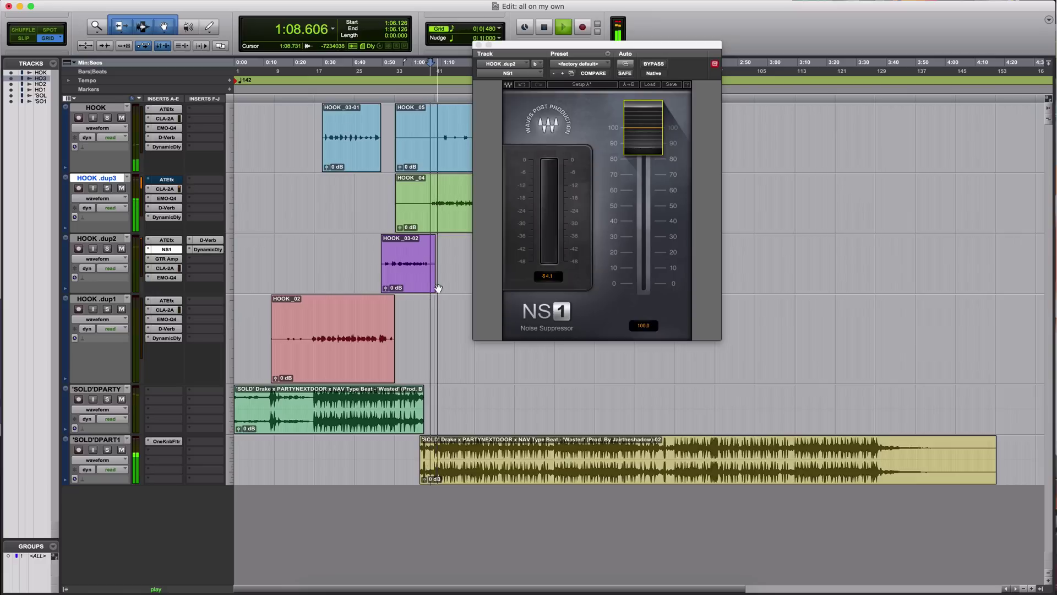
{"action": "left_click_drag", "start_coordinate": [435, 287], "coordinate": [430, 285]}
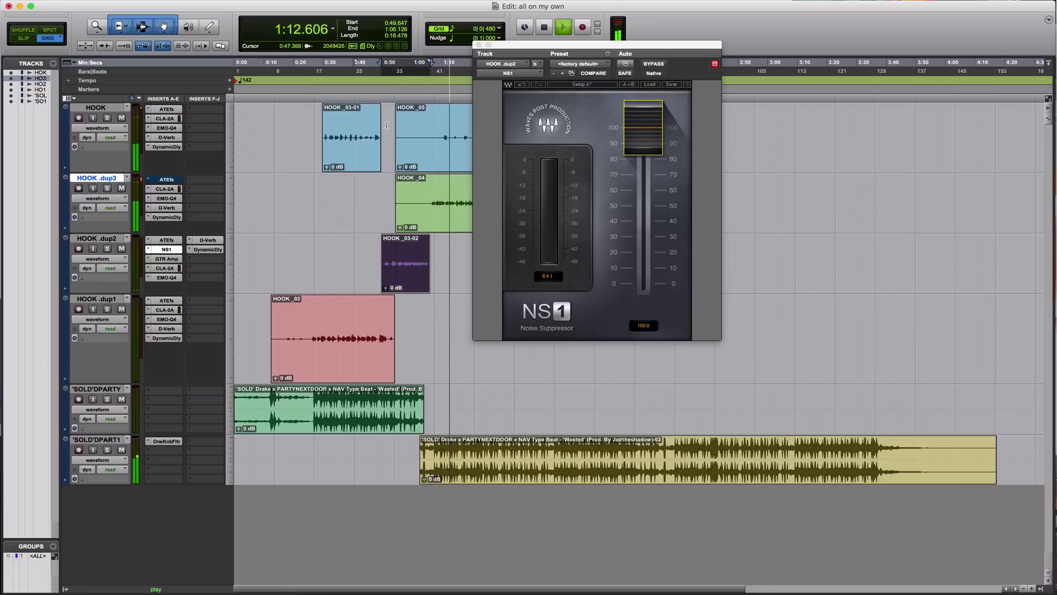
{"action": "key", "text": "space"}
Audition the trimmed HOOK .dup2 vocal from 0:53.028, stop playback and close the NS1 plug-in.
{"action": "left_click", "coordinate": [391, 101]}
{"action": "key", "text": "space"}
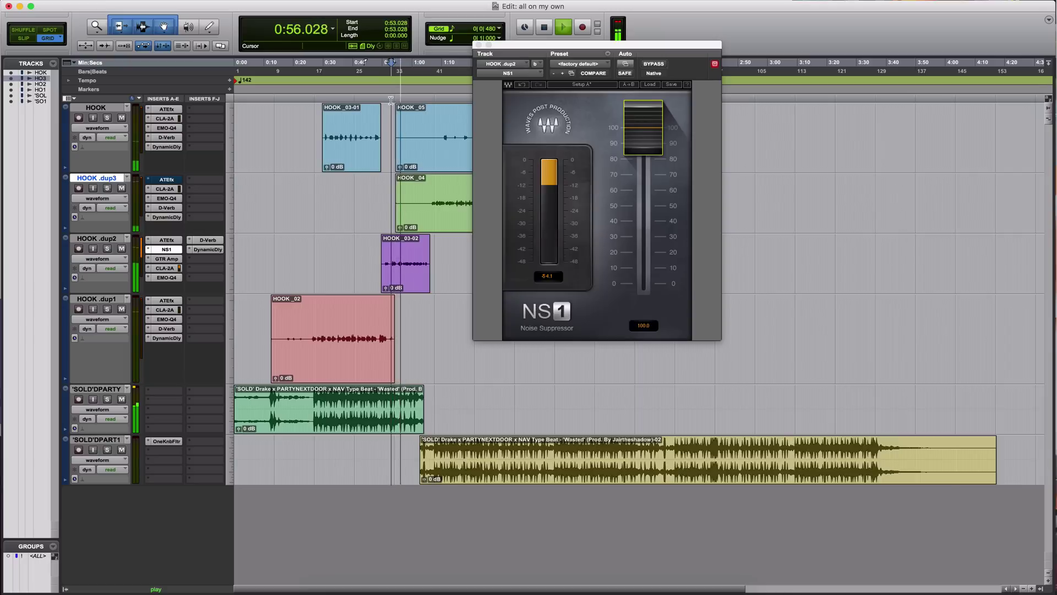
{"action": "key", "text": "space"}
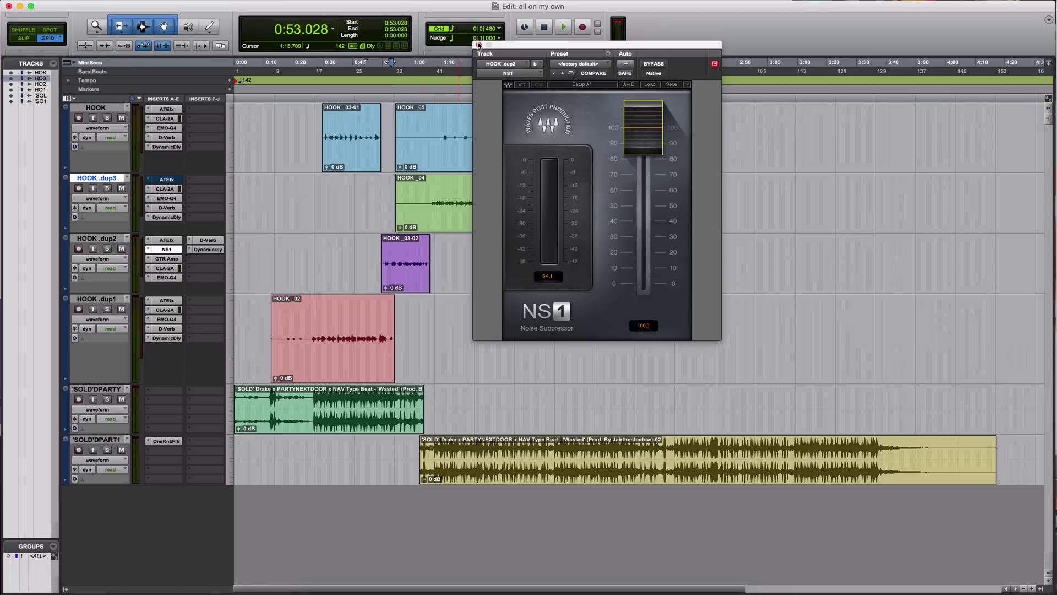
{"action": "left_click", "coordinate": [479, 45]}
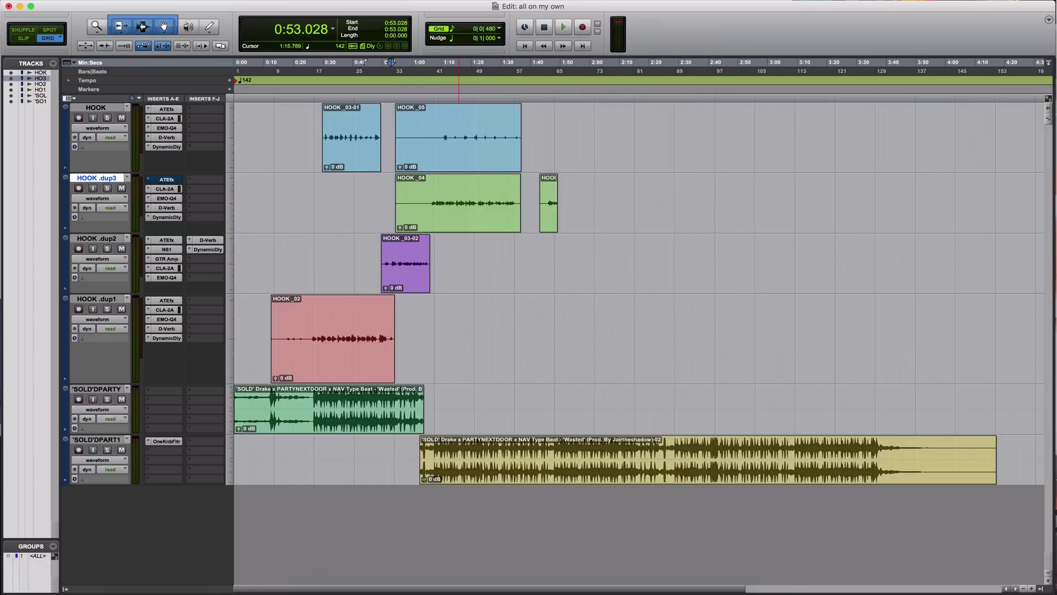
{"action": "left_click", "coordinate": [863, 1]}
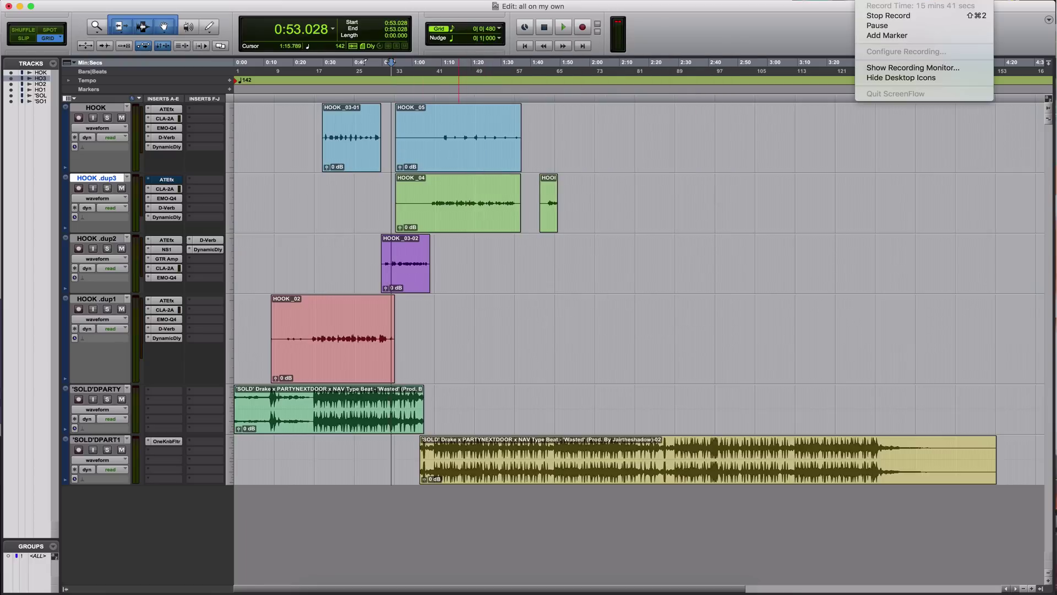